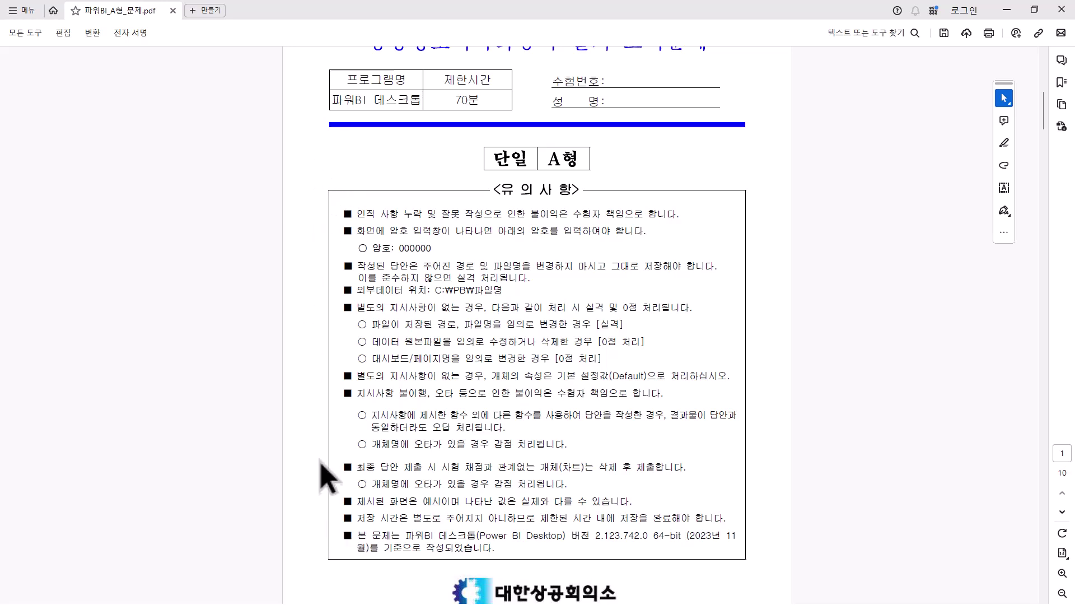
Review the exam's cover-page notices, including the external data location and the Power BI Desktop version the problems are based on.
left_click_drag(435, 290, 504, 290)
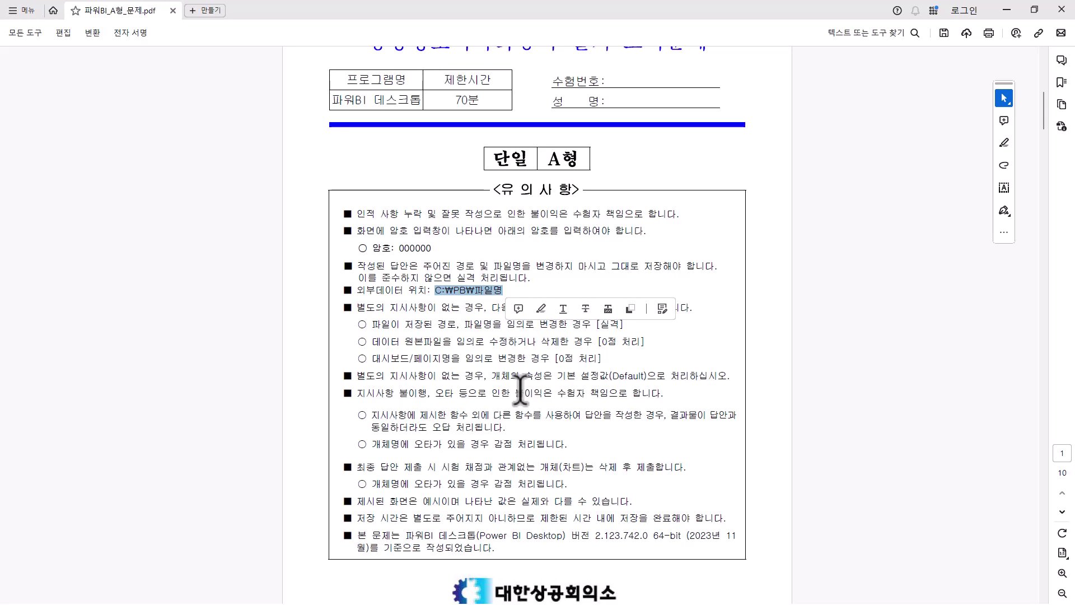
left_click(482, 424)
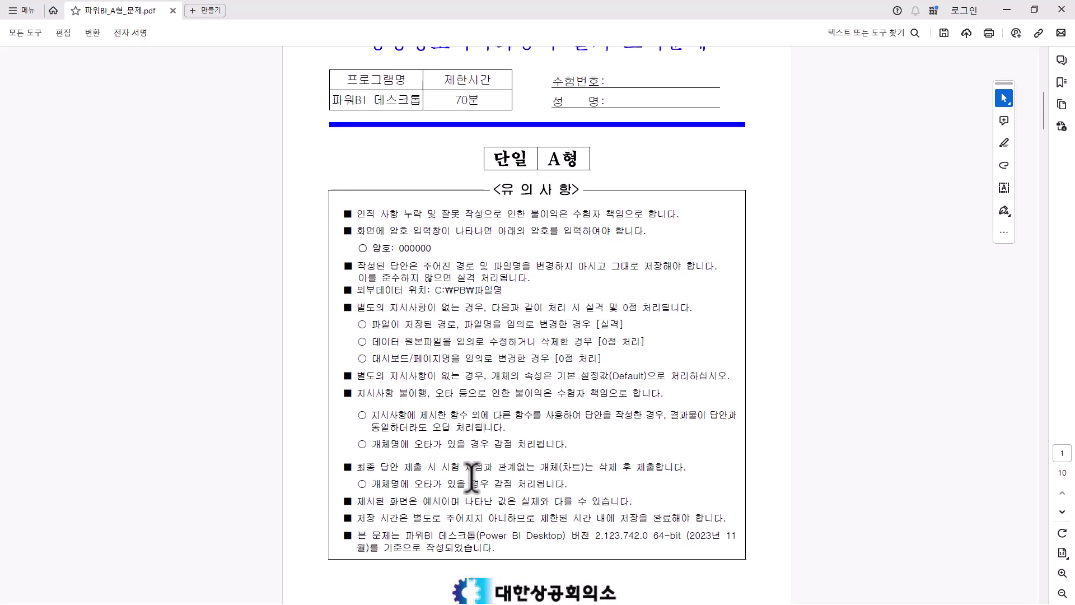
mouse_move(355, 534)
left_mouse_down()
mouse_move(515, 554)
mouse_move(496, 548)
left_mouse_up()
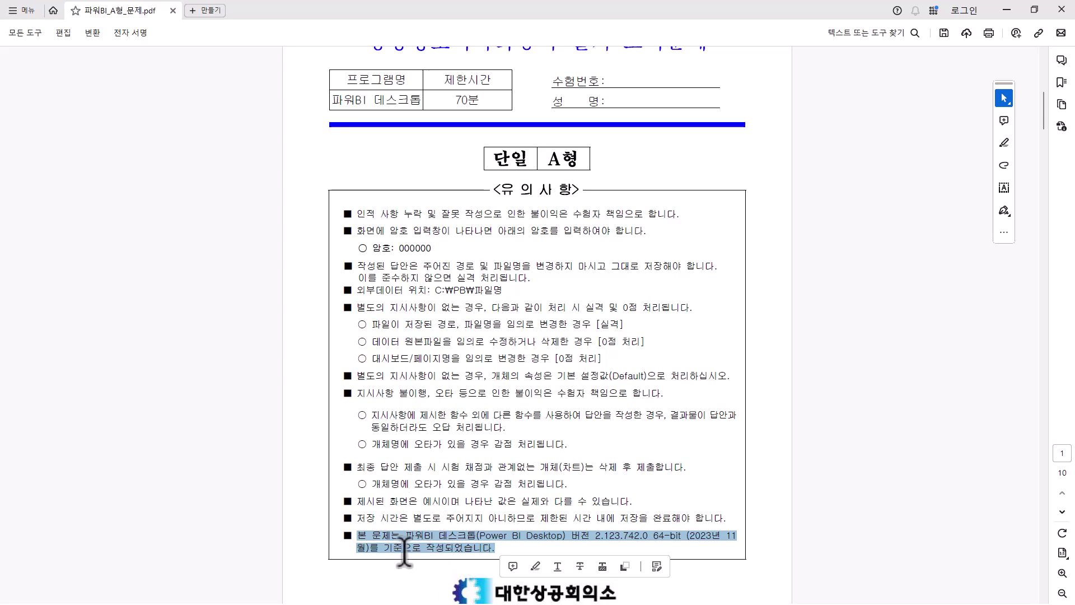
left_click(319, 487)
Read guidelines 1 to 4 on the data and problem guide page, covering the answer file, pre-applied measures and sub-question scoring.
scroll(224, 284, "down", 10)
scroll(226, 287, "up", 1)
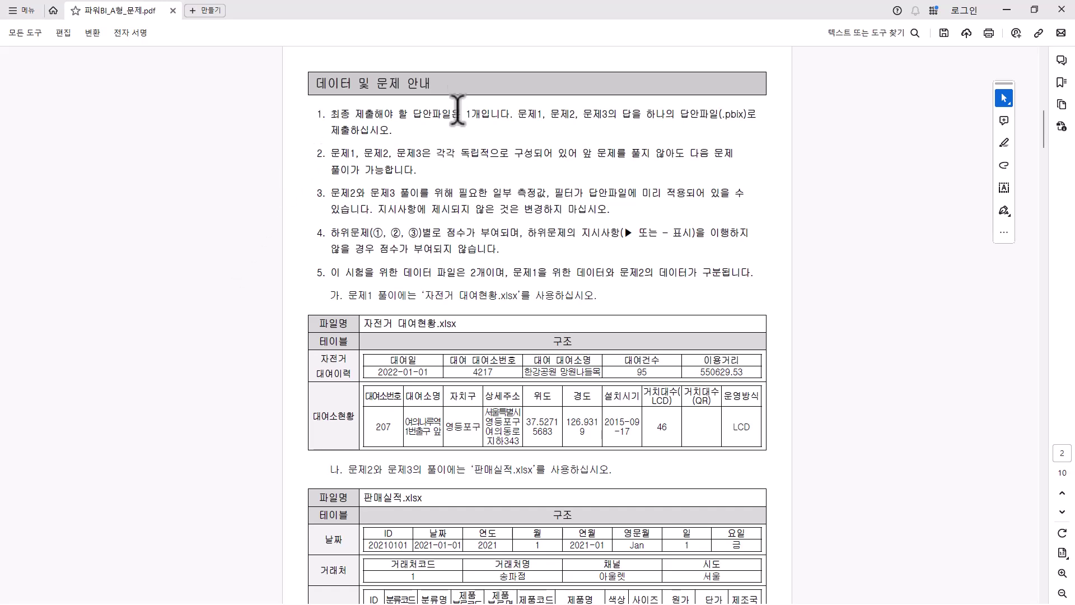
left_click_drag(516, 114, 744, 115)
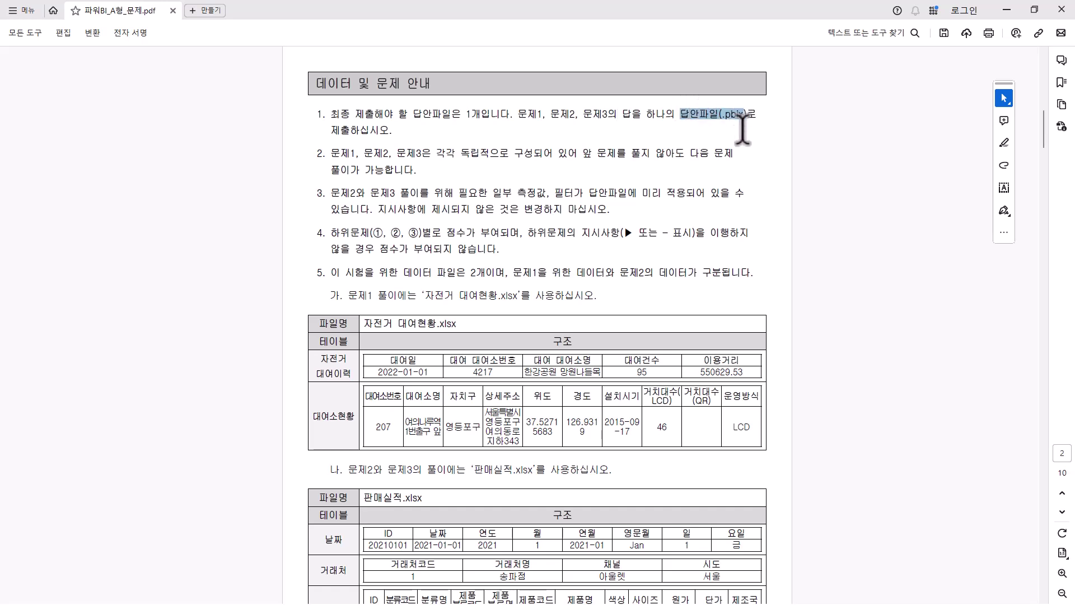
left_click(393, 129)
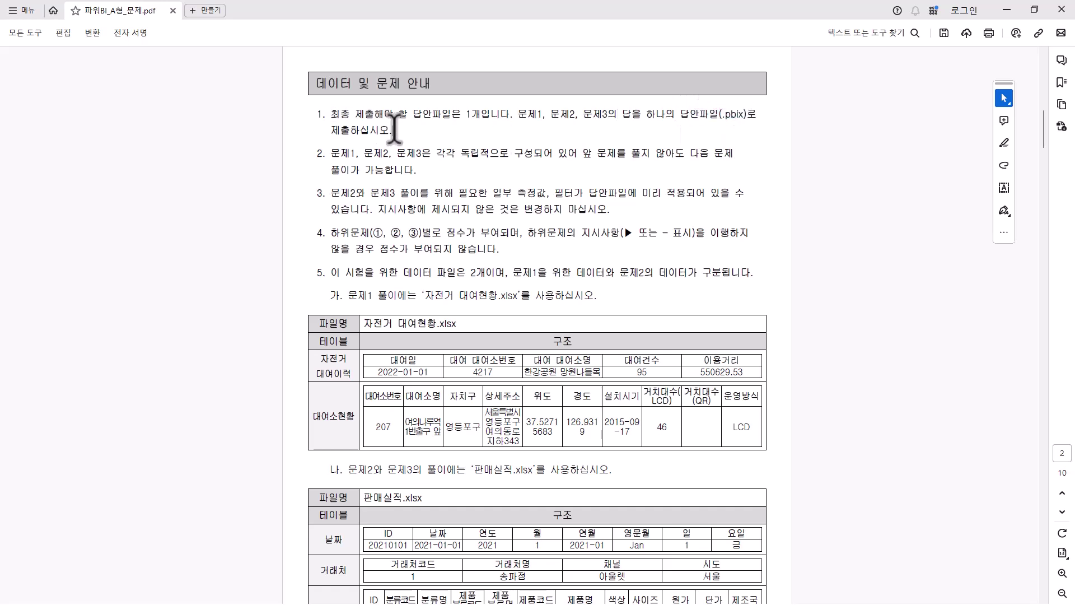
left_click_drag(329, 152, 459, 170)
left_click(337, 188)
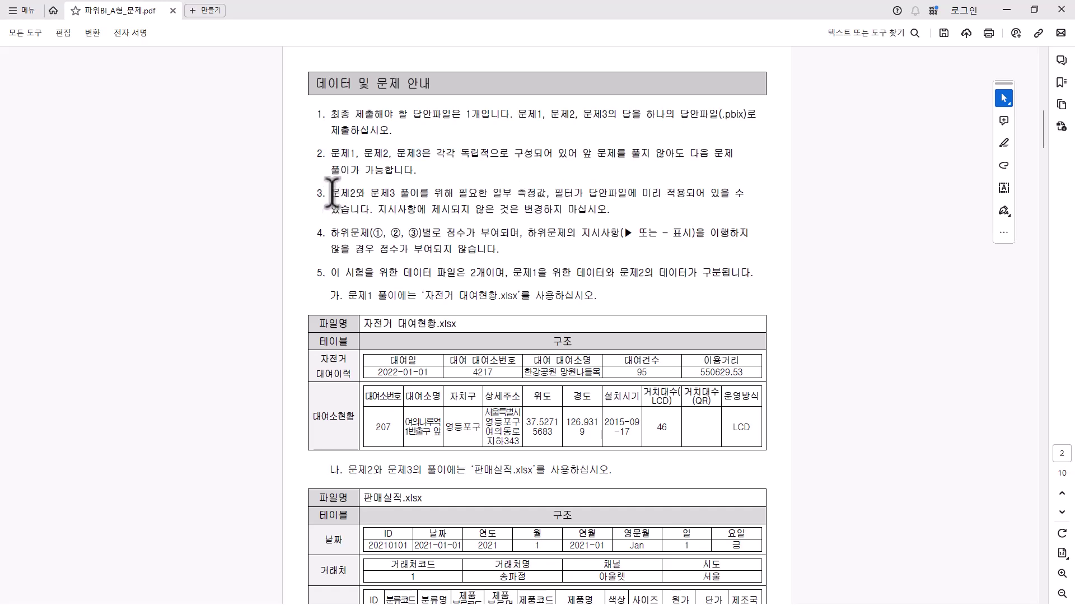
left_click_drag(332, 192, 615, 212)
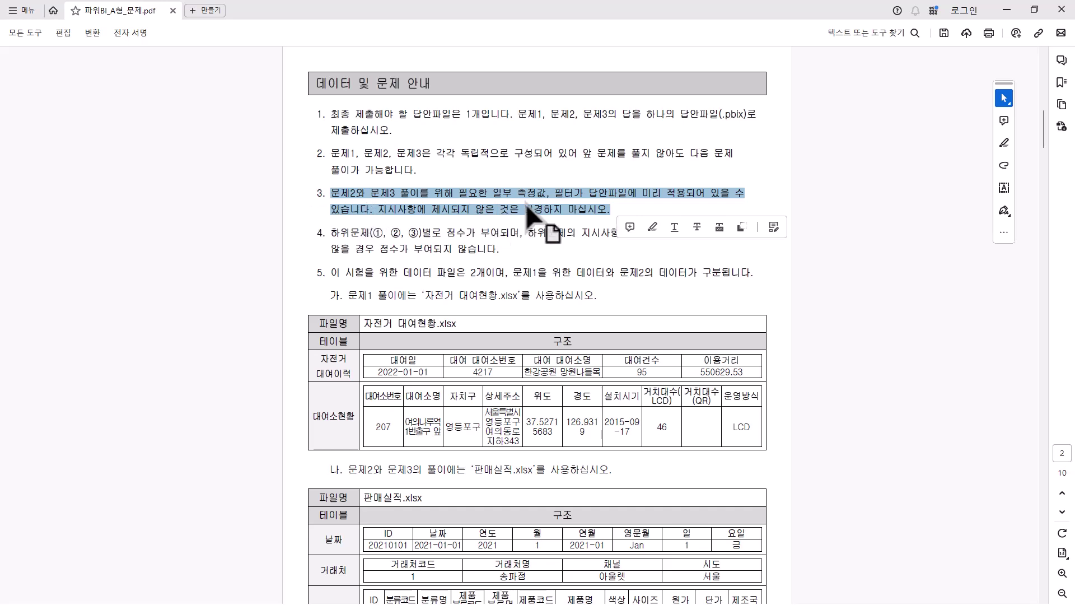
left_click(444, 250)
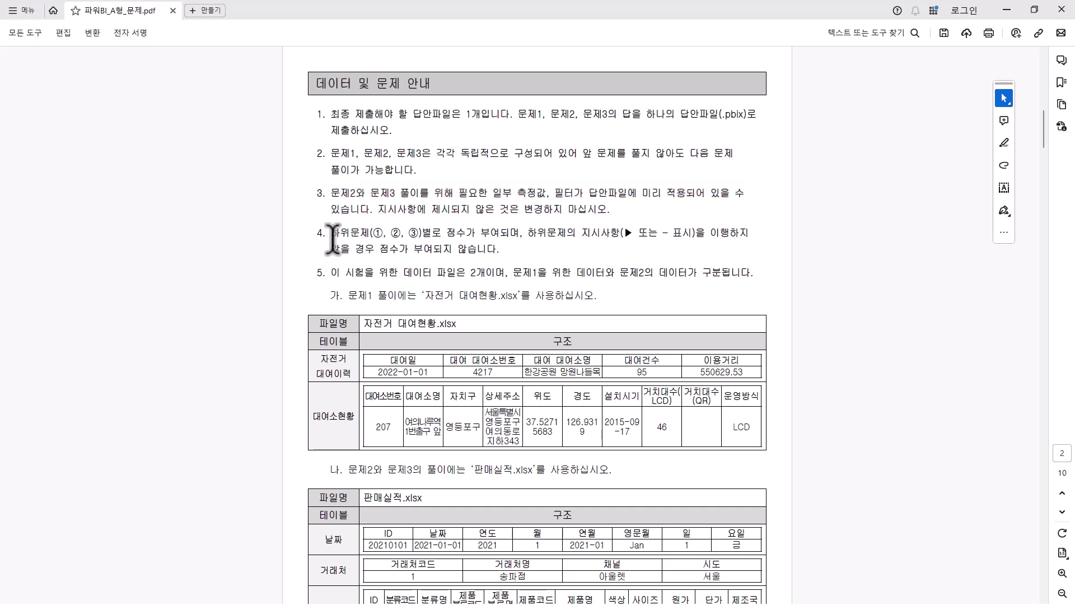
left_click_drag(331, 232, 425, 231)
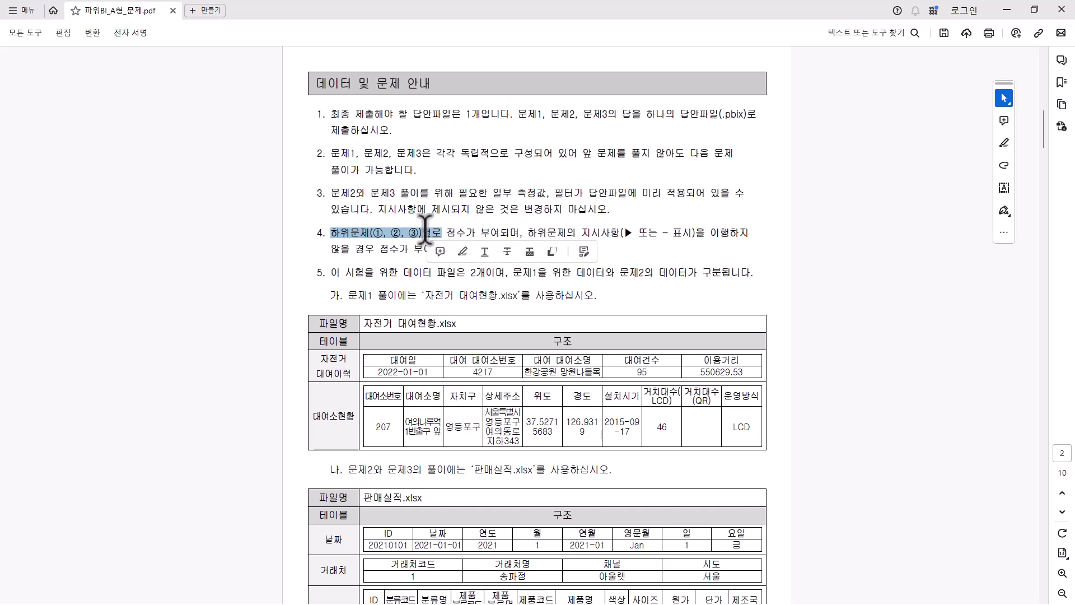
left_click(355, 263)
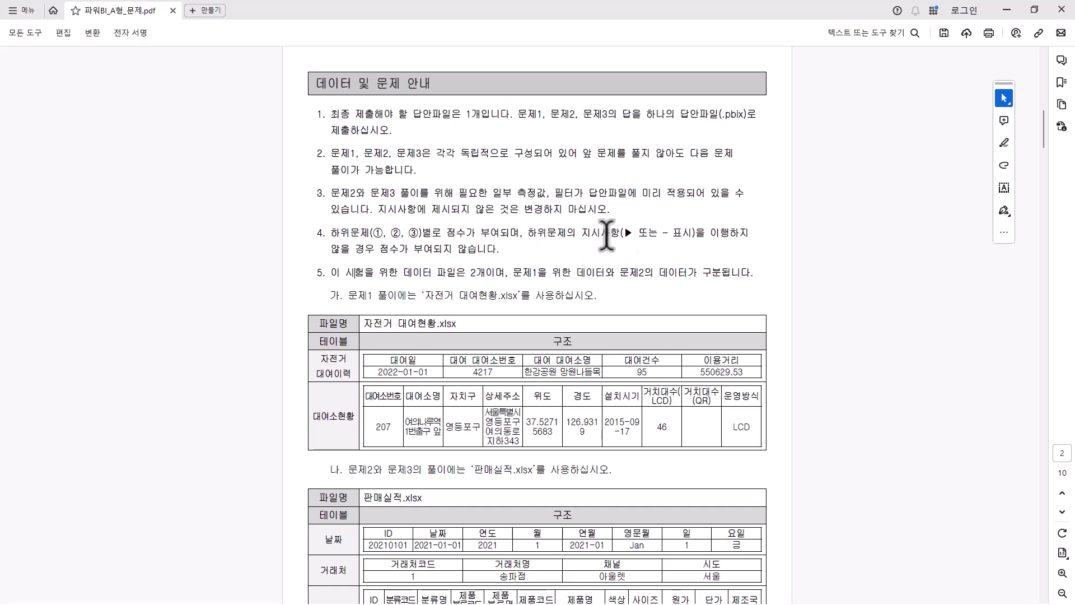
left_click_drag(624, 232, 692, 233)
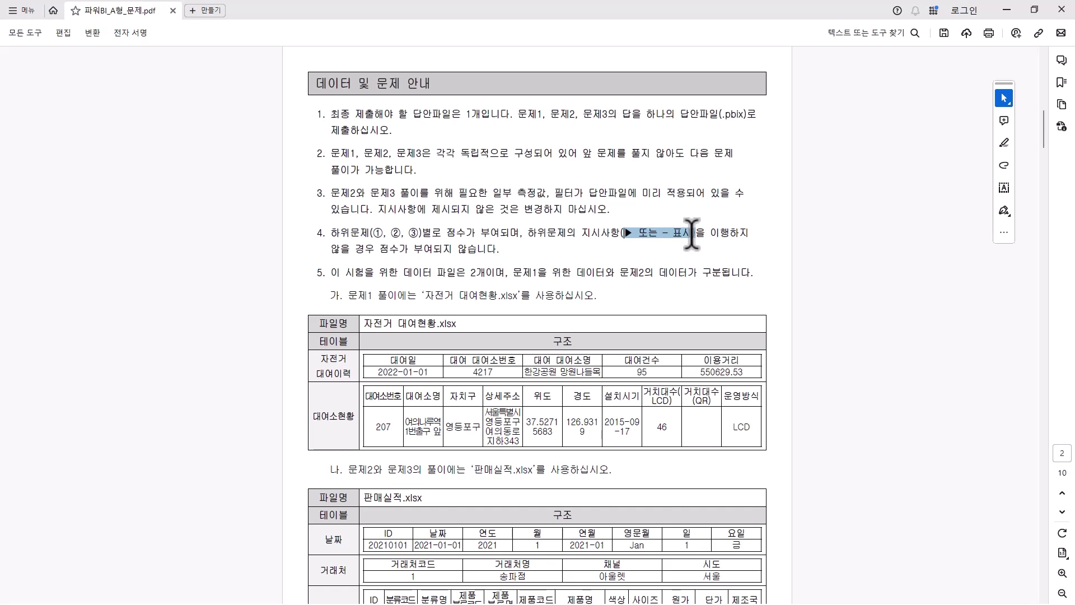
left_click(515, 263)
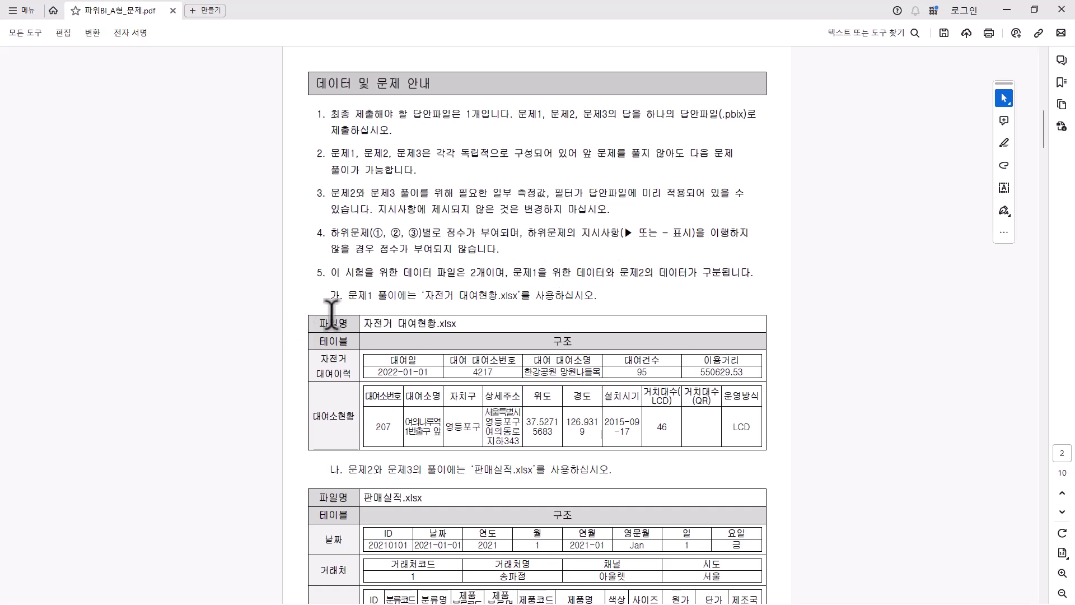
Examine the structure of 자전거 대여현황.xlsx, including its two tables and the fields and sample values of 자전거 대여이력.
left_click_drag(361, 314, 463, 333)
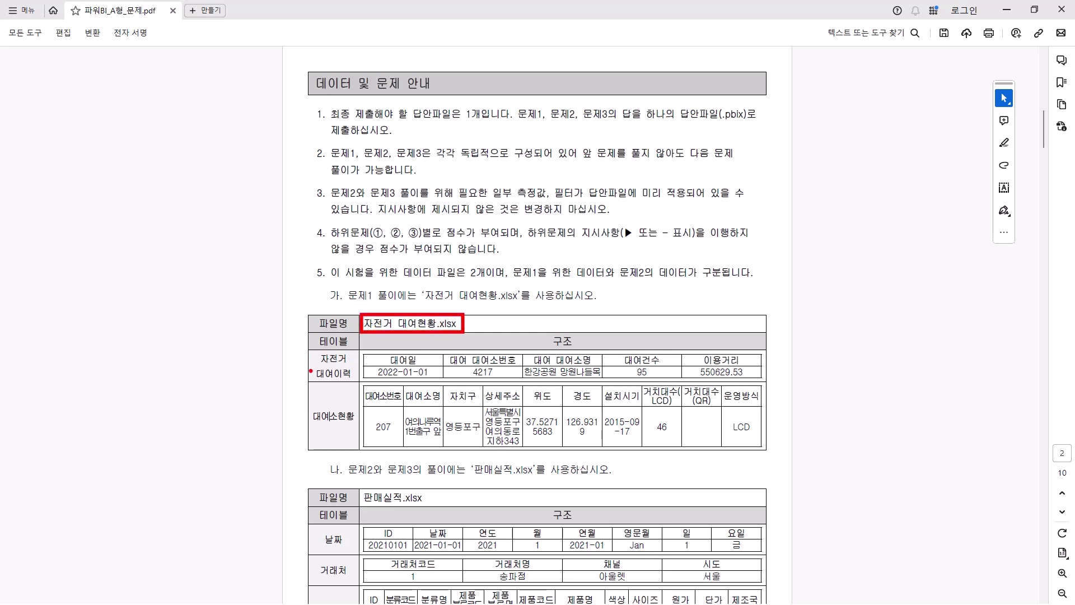
left_click_drag(307, 348, 359, 450)
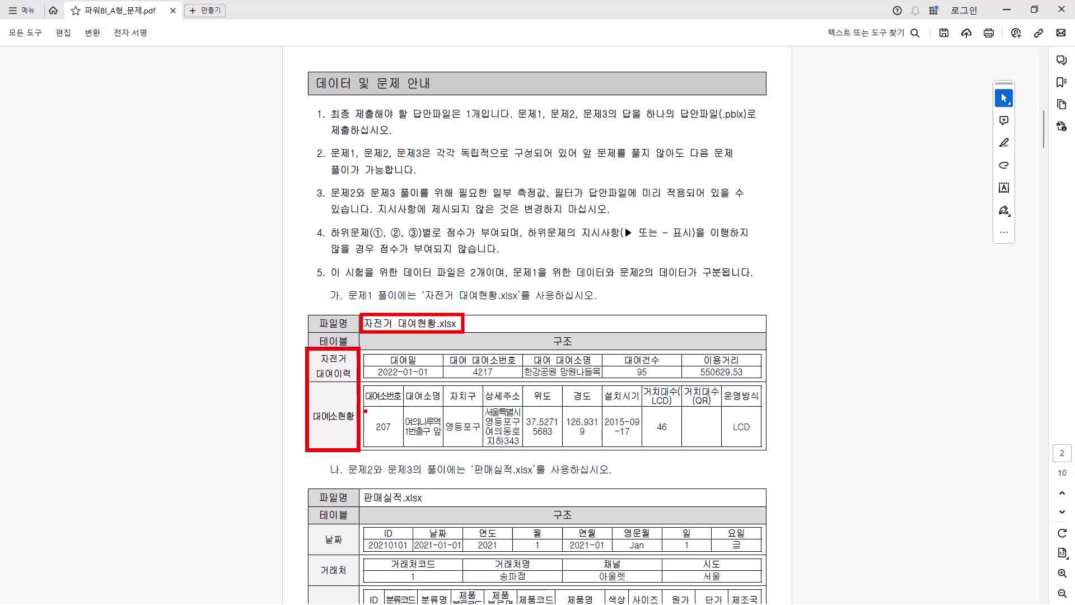
left_click_drag(318, 383, 356, 383)
mouse_move(394, 350)
left_mouse_down()
mouse_move(400, 359)
mouse_move(414, 346)
left_mouse_up()
left_click_drag(489, 347, 731, 341)
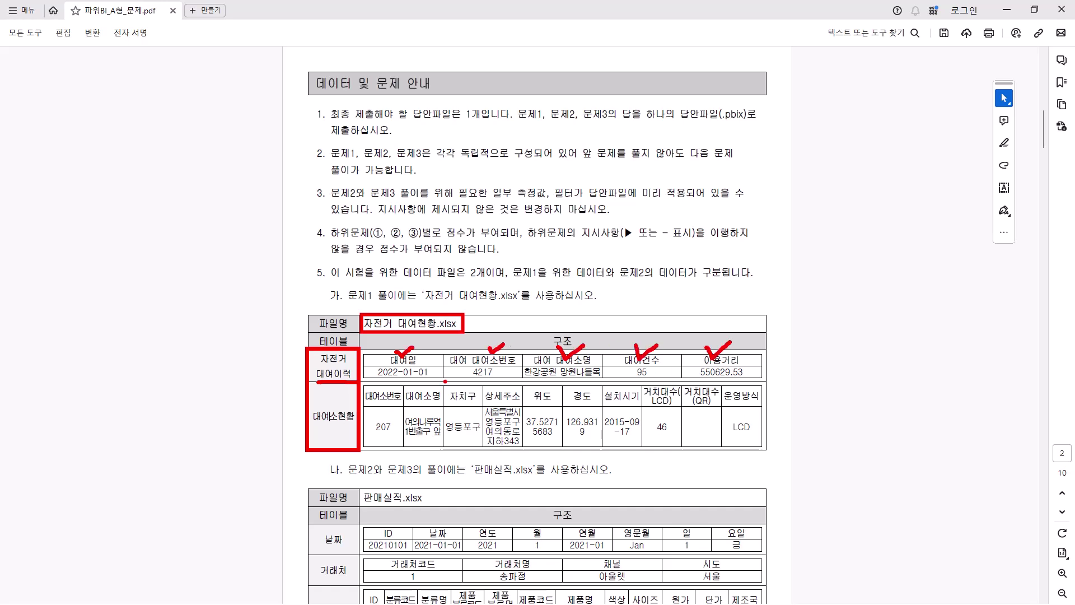
left_click_drag(373, 378, 667, 378)
left_click_drag(688, 379, 761, 375)
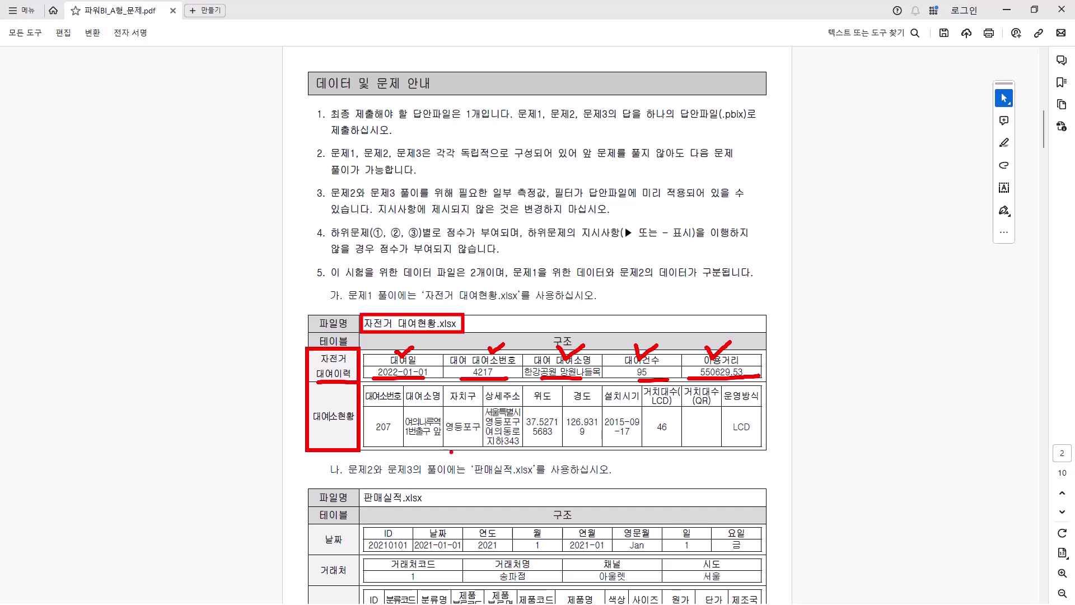
key("Escape")
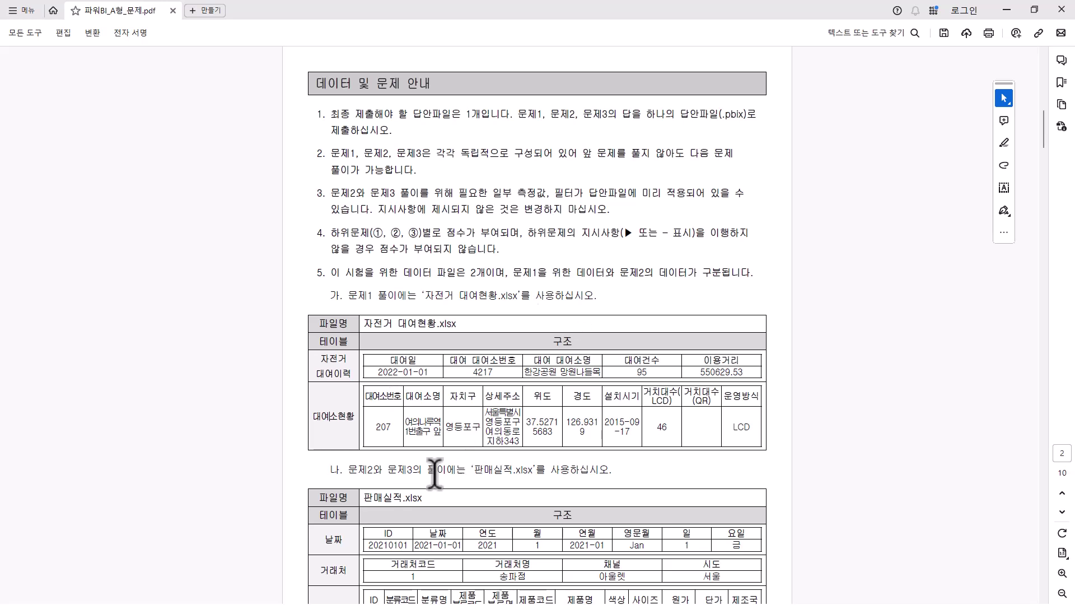
Examine the 판매실적.xlsx structure for problems 2 and 3, with its 날짜, 거래처, 제품 and 판매 tables.
scroll(434, 461, "down", 3)
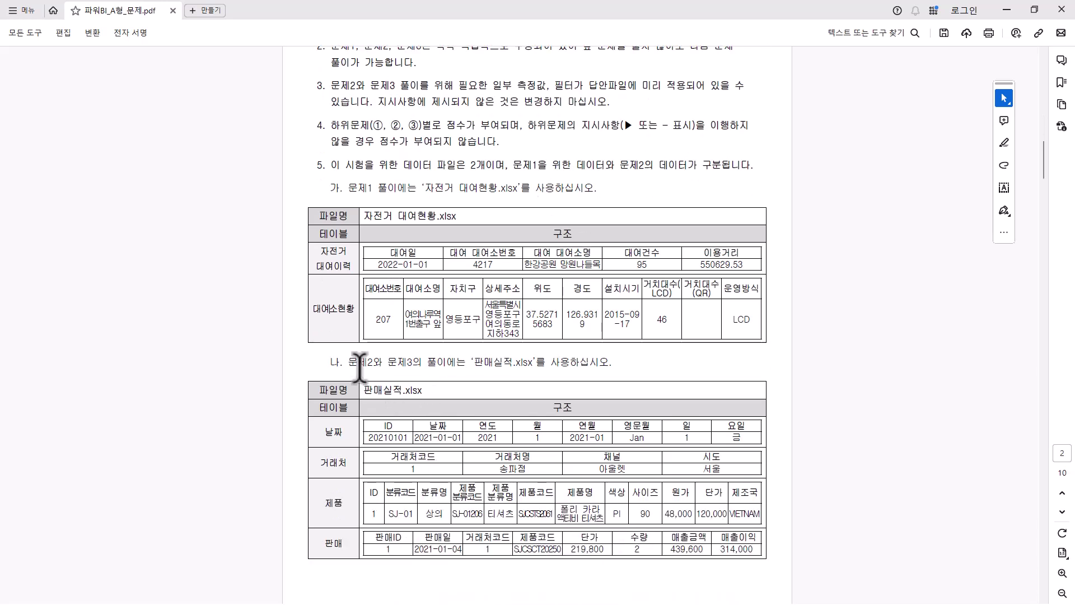
key("ctrl+2")
left_click_drag(471, 354, 537, 374)
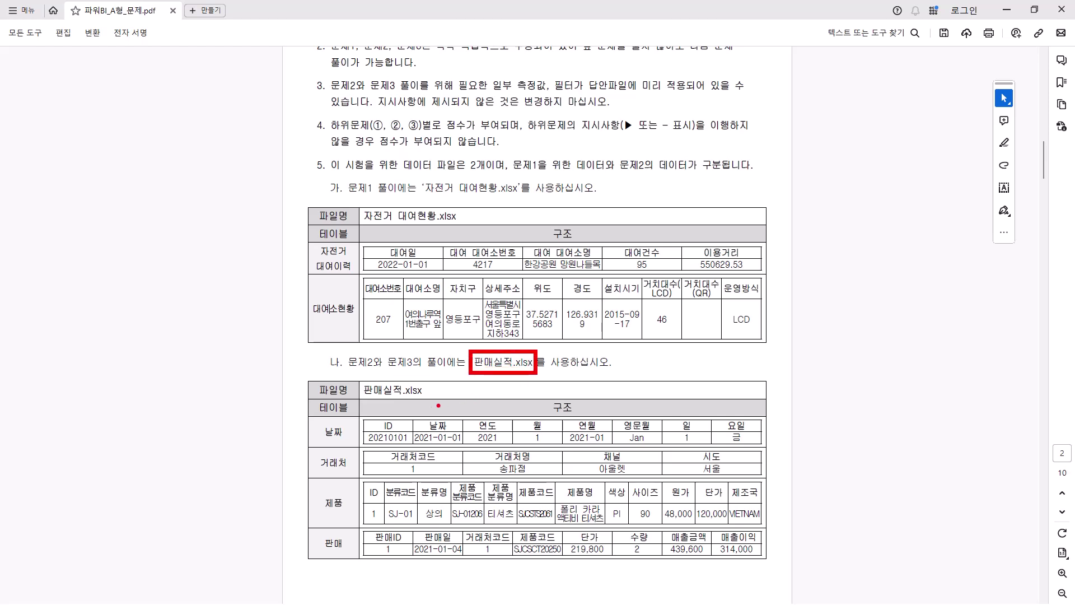
key("e")
left_click_drag(324, 448, 355, 440)
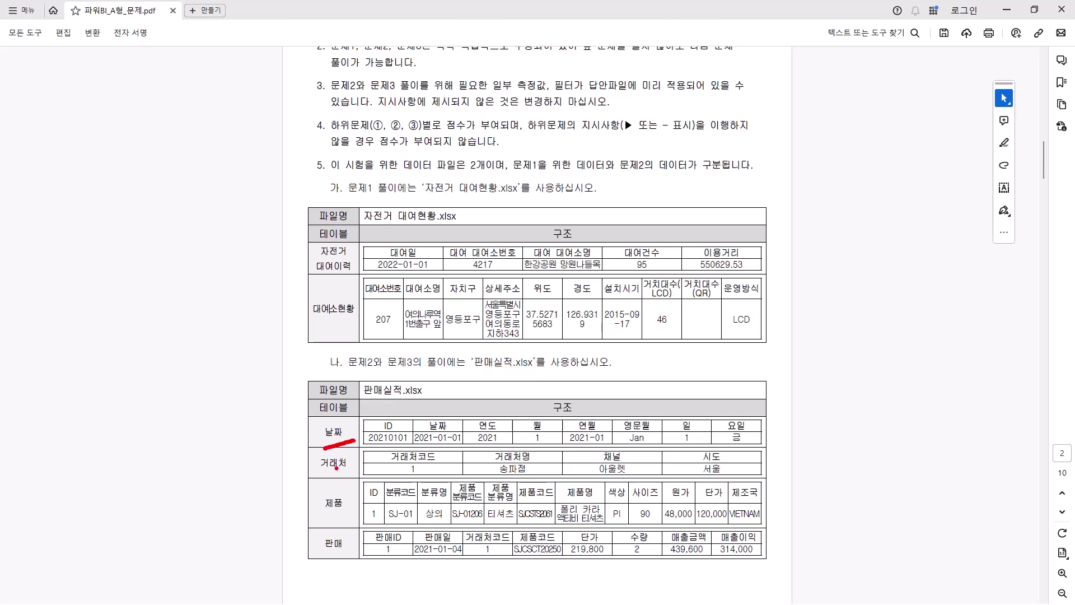
left_click_drag(323, 482, 353, 470)
left_click_drag(327, 523, 349, 515)
left_click_drag(327, 562, 344, 557)
key("e")
key("Escape")
Read the problem 1 (작업준비) instructions on importing and editing the data, merging queries and formatting fields.
scroll(558, 399, "down", 10)
scroll(558, 399, "up", 2)
mouse_move(552, 598)
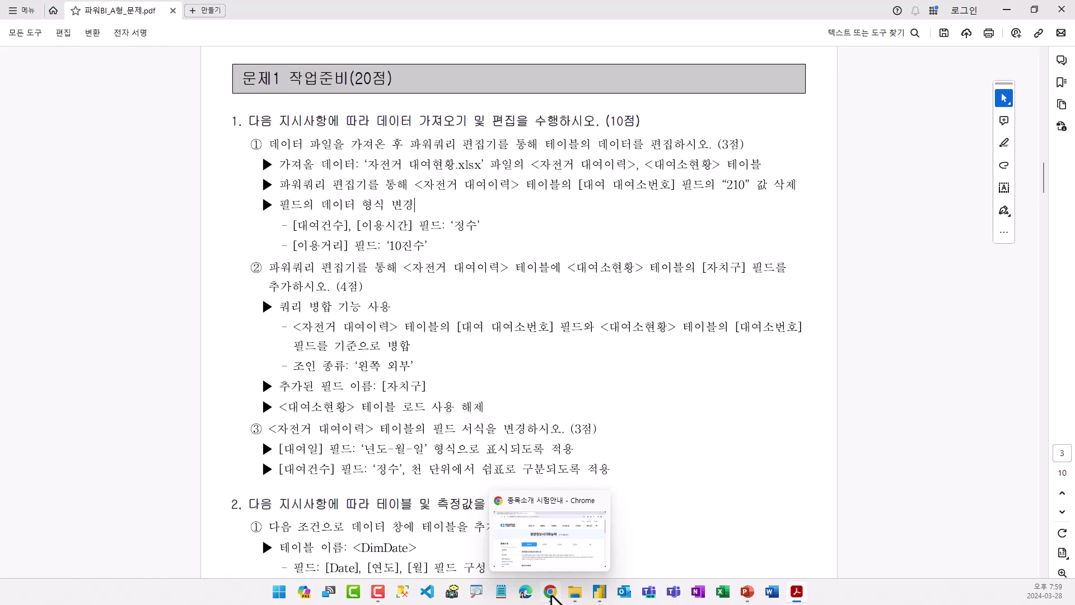
key("ctrl+plus")
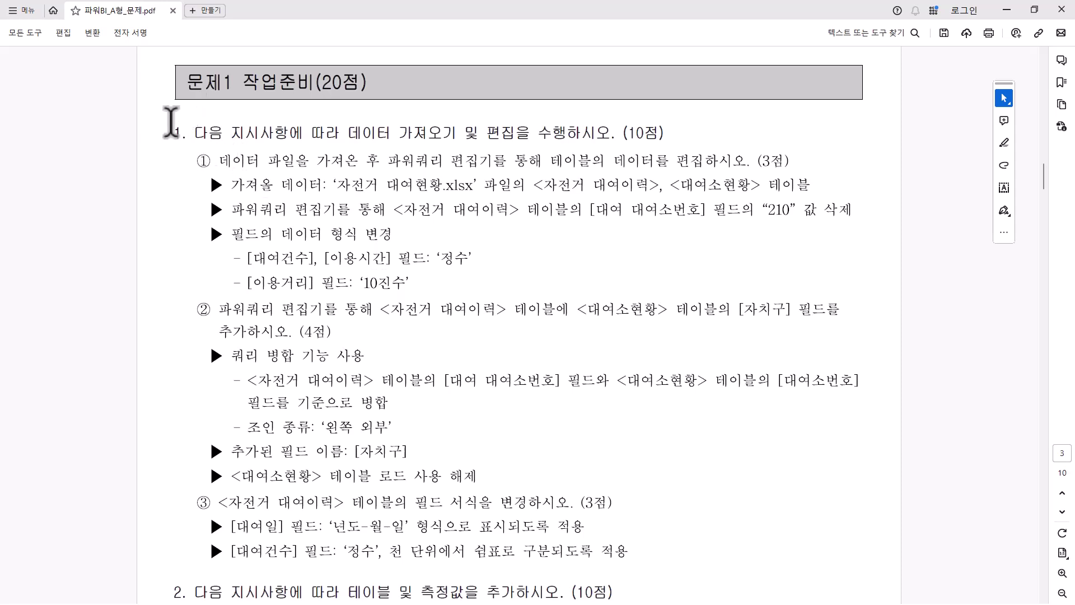
scroll(222, 476, "down", 3)
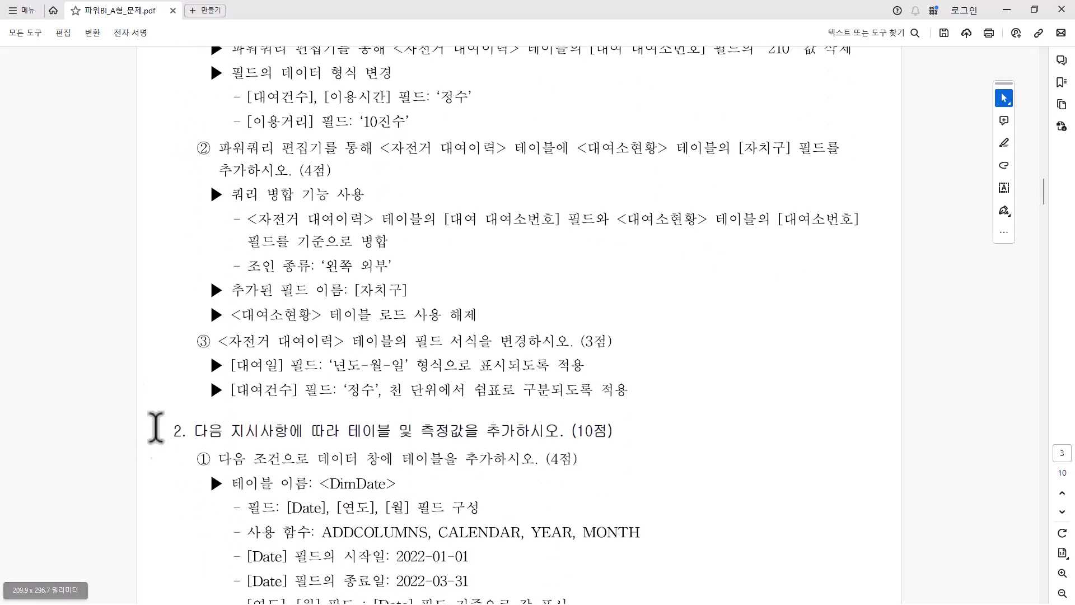
scroll(374, 467, "up", 2)
scroll(374, 468, "up", 1)
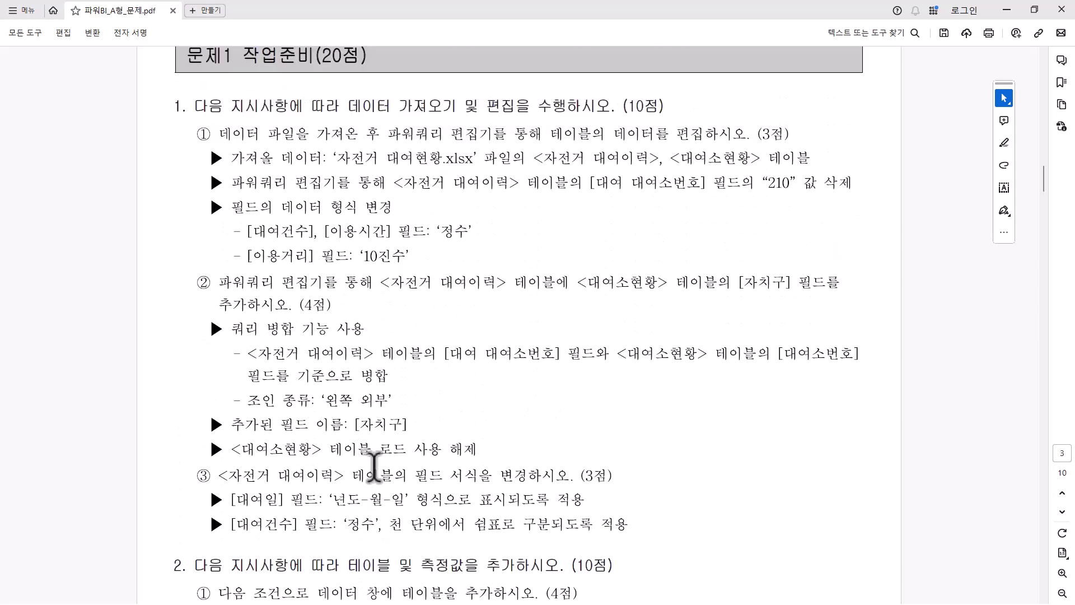
scroll(268, 274, "up", 1)
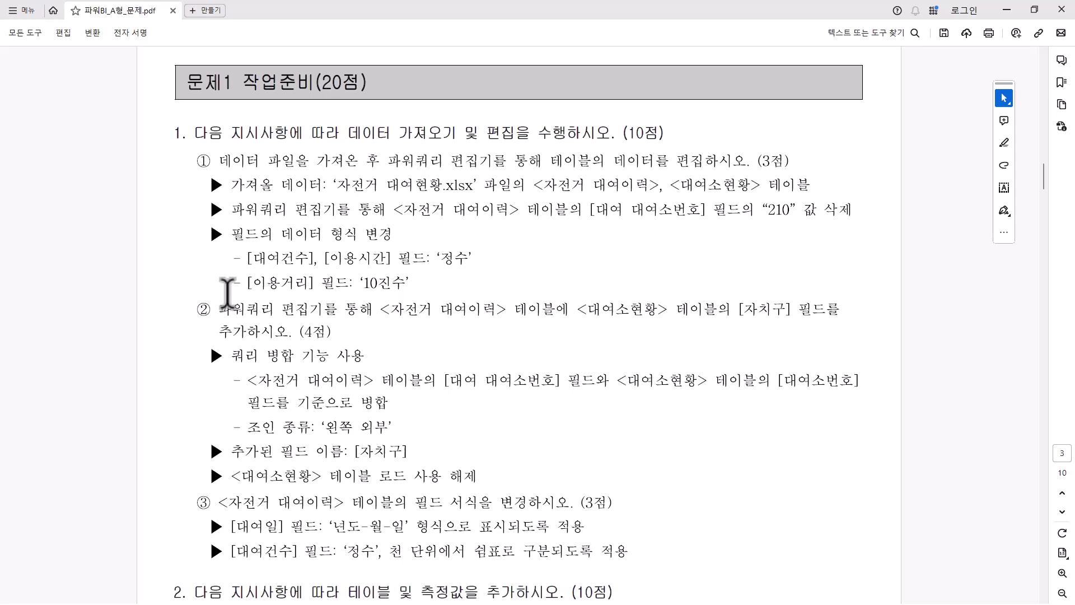
Switch to the A형_답안 report in Power BI Desktop and import the Excel workbook 자전거 대여현황.xlsx from C:\PB\A형\문제1 데이터.
key("alt+Tab")
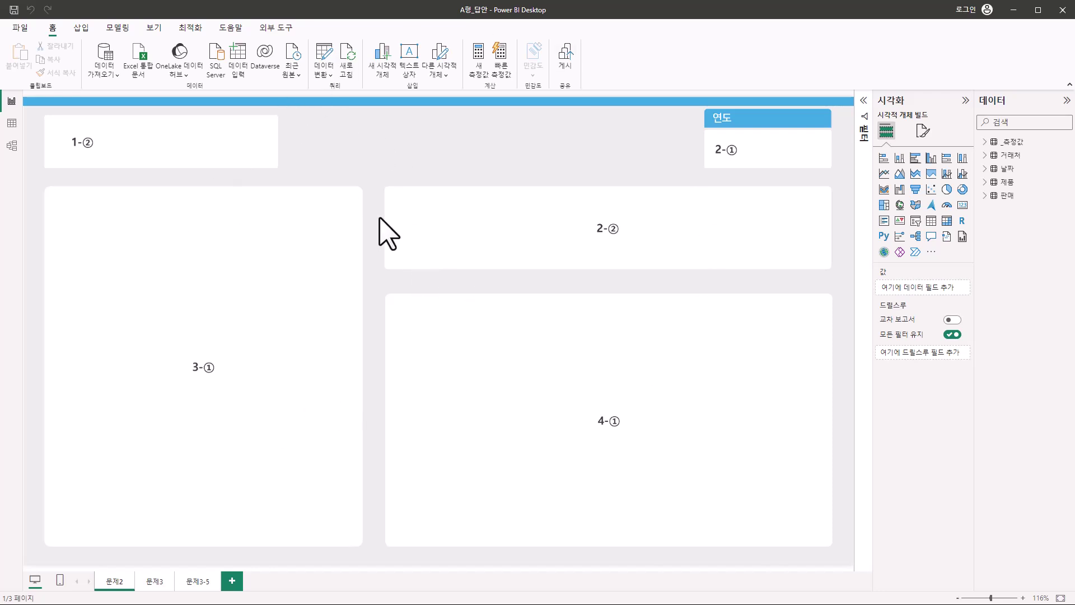
left_click(139, 67)
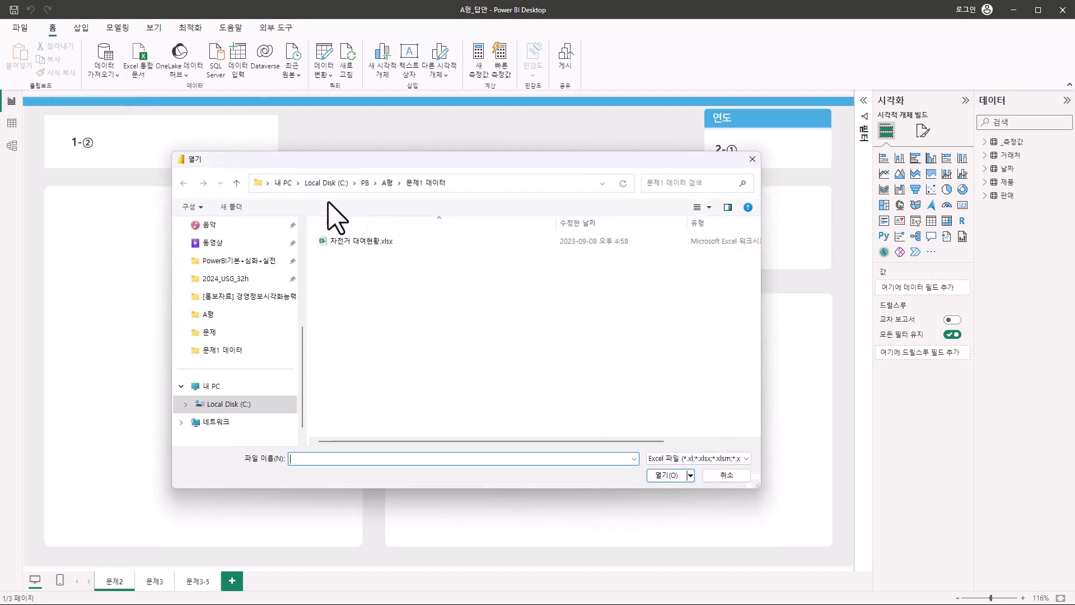
left_click(365, 183)
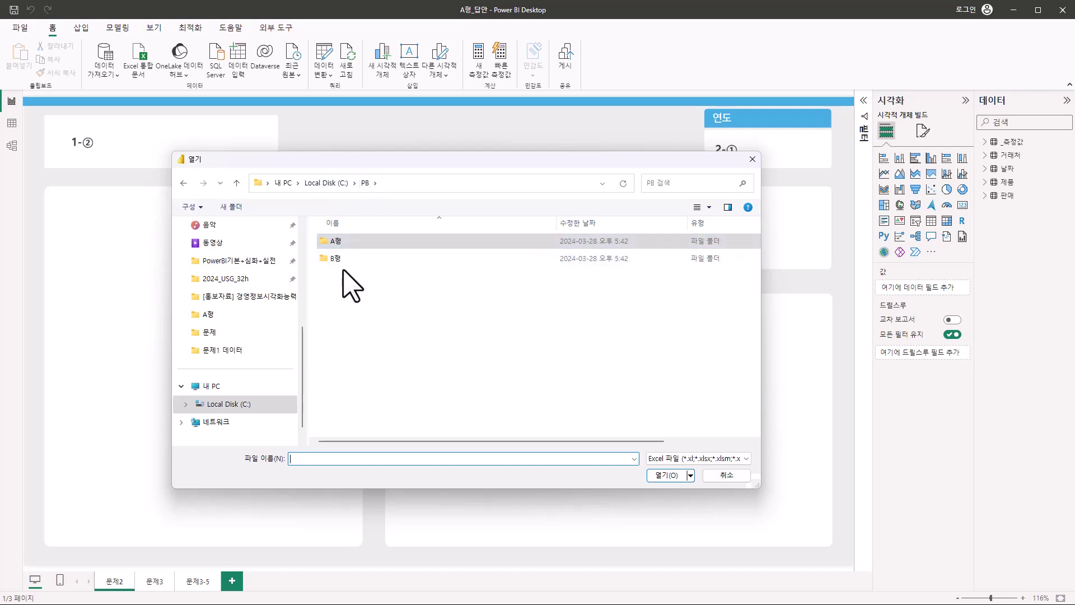
left_click(344, 240)
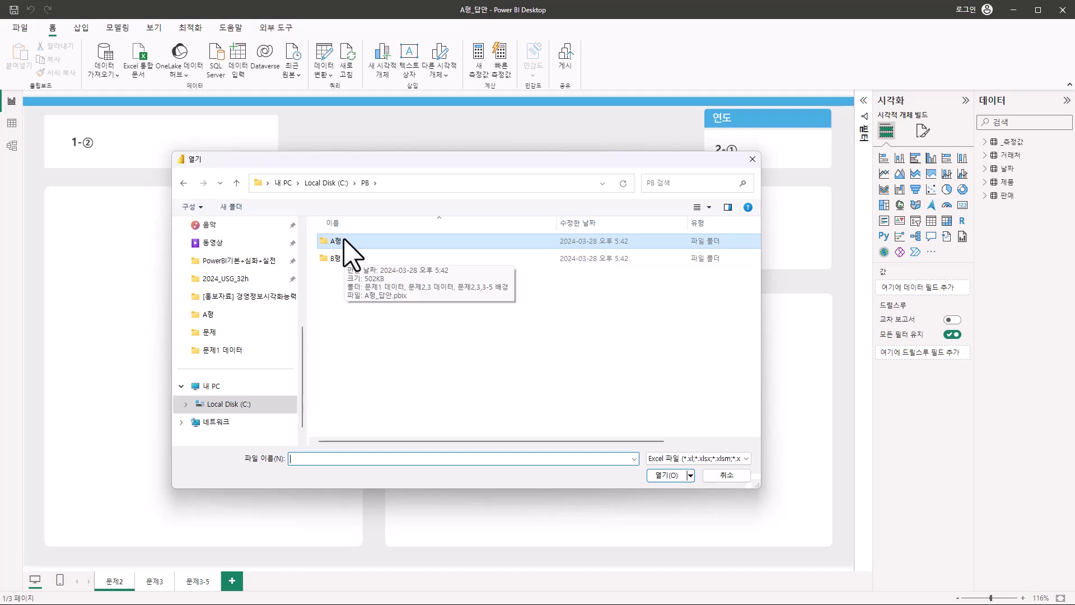
double_click(345, 241)
double_click(347, 242)
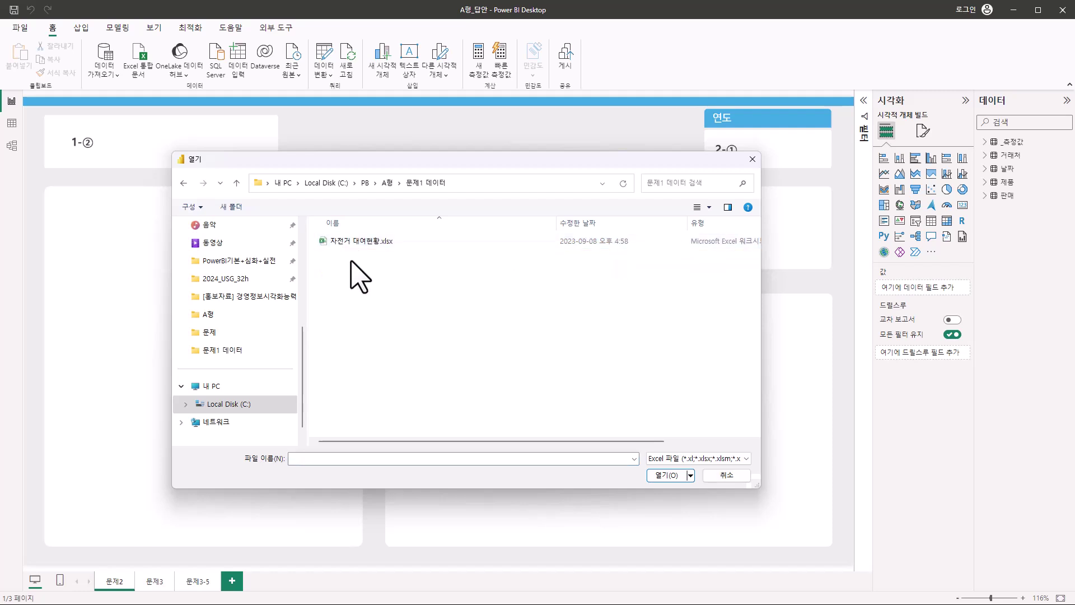
left_click(360, 246)
double_click(360, 247)
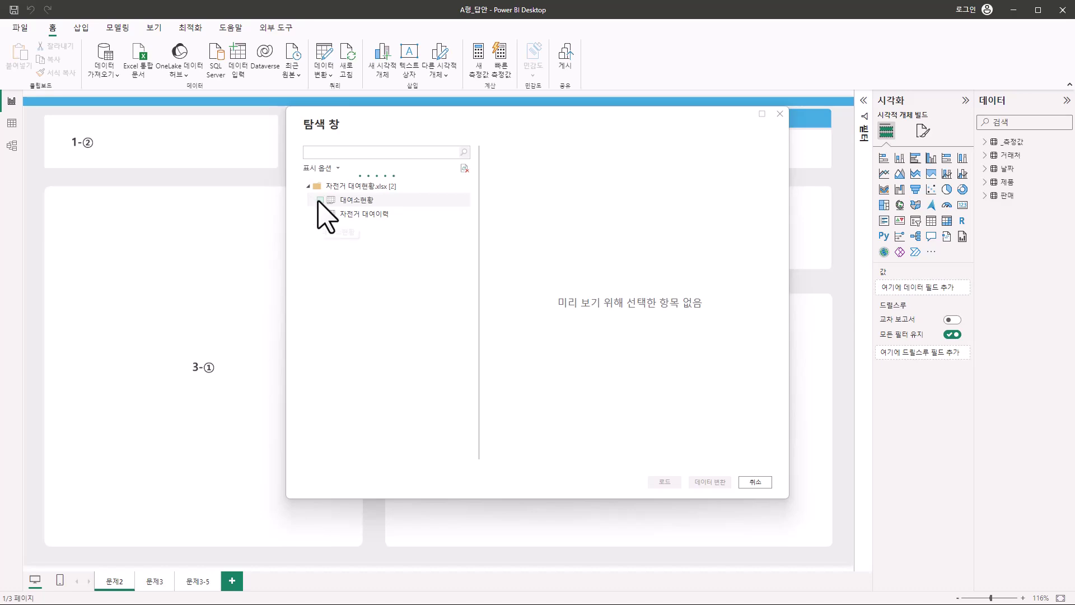
Choose the 대여소현황 and 자전거 대여이력 tables and bring them into Power Query Editor for transformation.
left_click(319, 200)
left_click(319, 213)
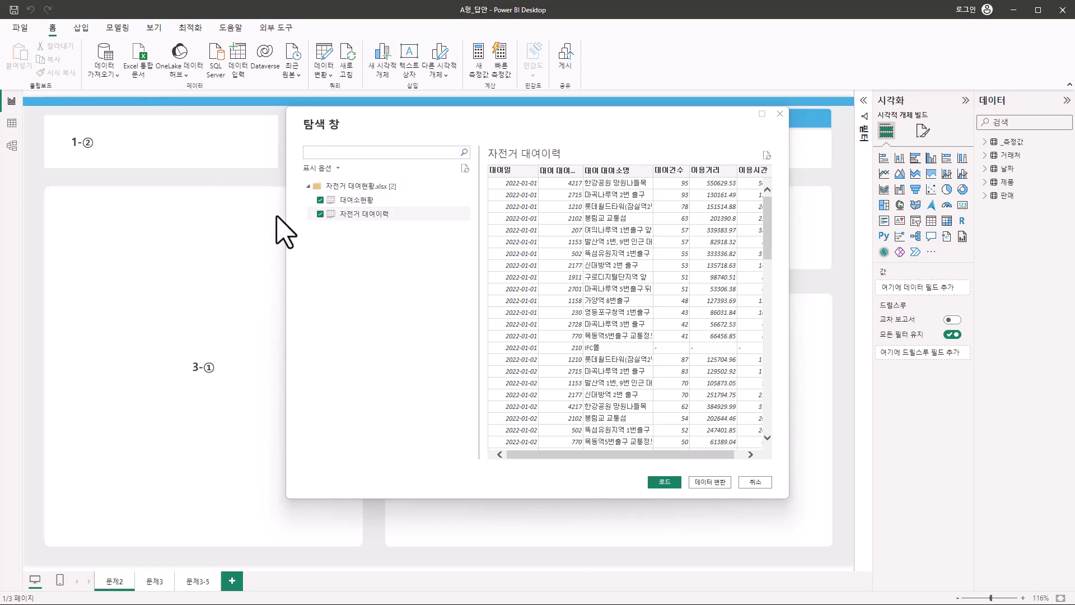
left_click(710, 481)
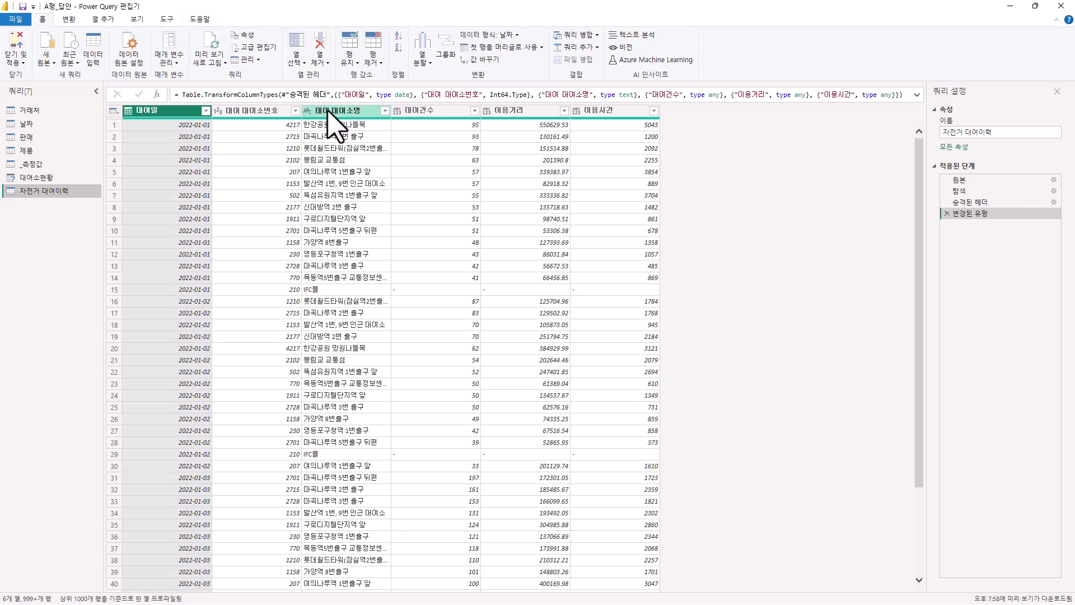
Filter the 대여 대여소번호 column of the 자전거 대여이력 table to exclude the value 210.
left_click(277, 111)
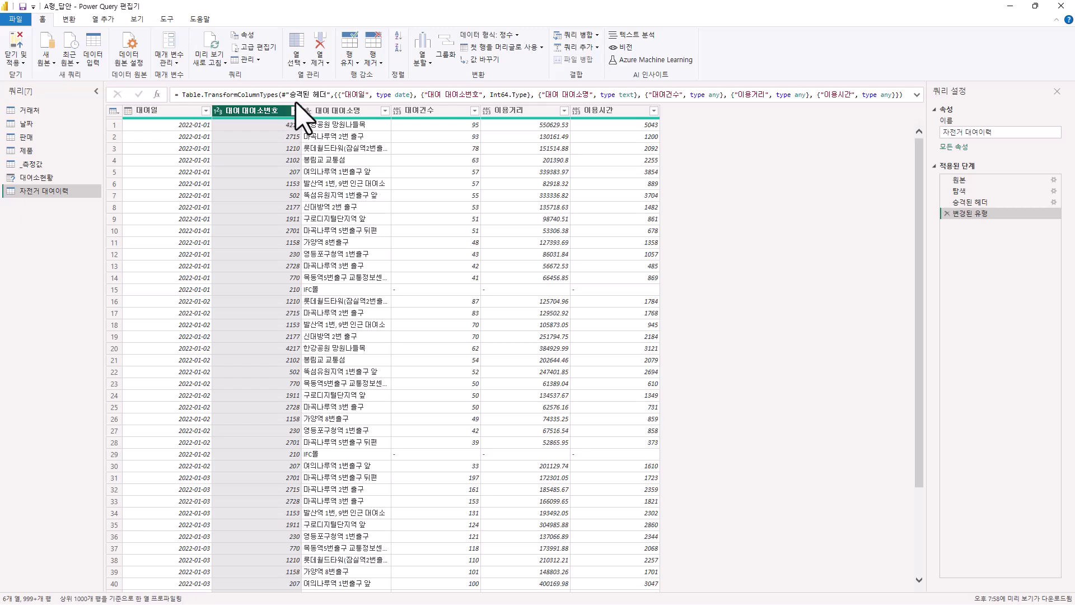
left_click(295, 111)
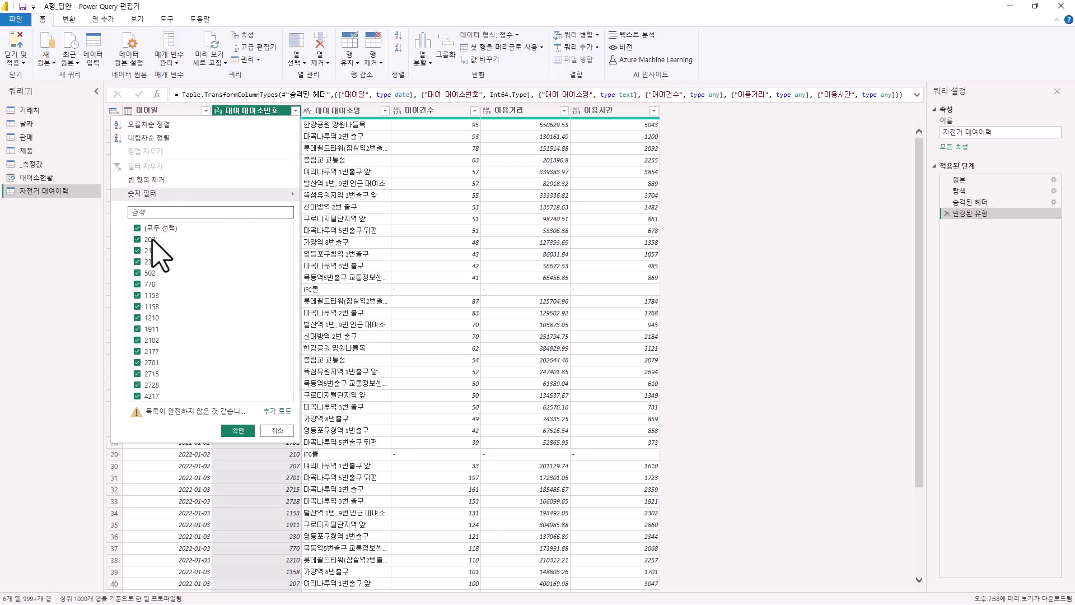
left_click(137, 251)
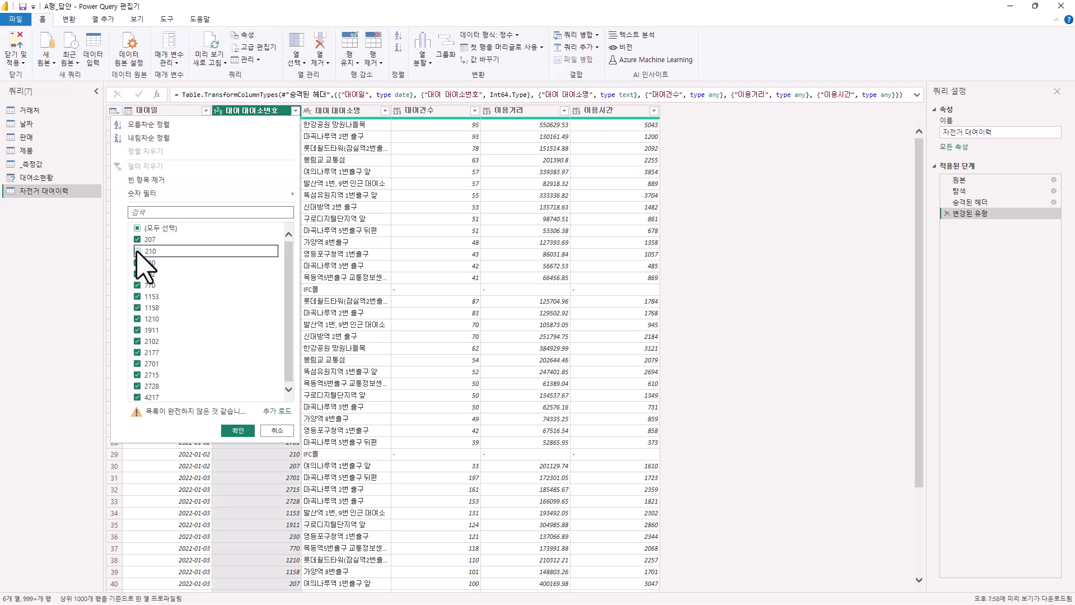
left_click(238, 430)
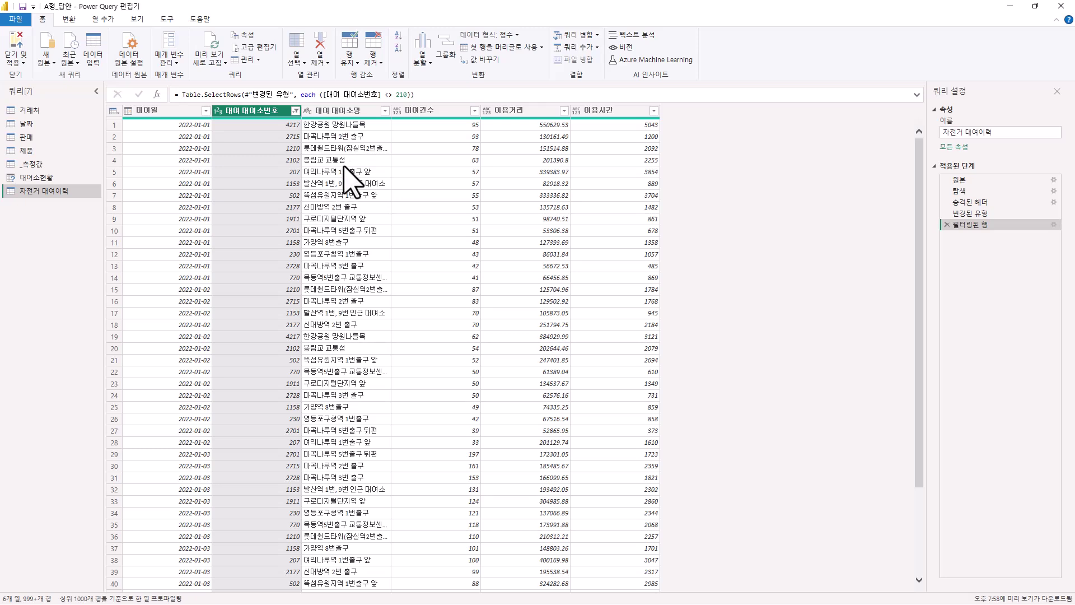
Set the data type of the 대여건수 and 이용시간 columns to whole number (정수).
left_click(426, 112)
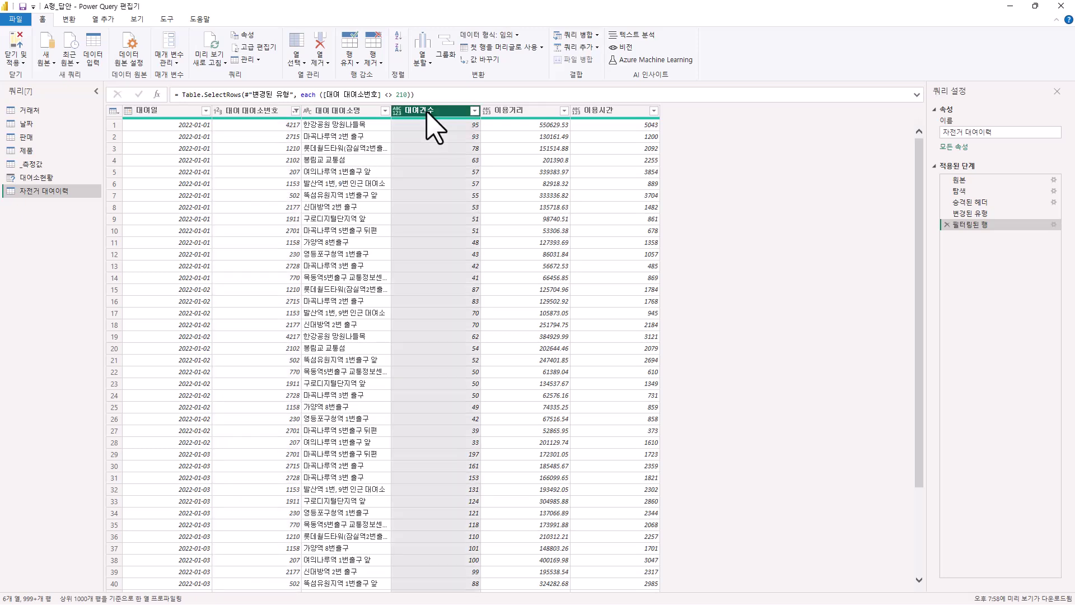
left_click(397, 111)
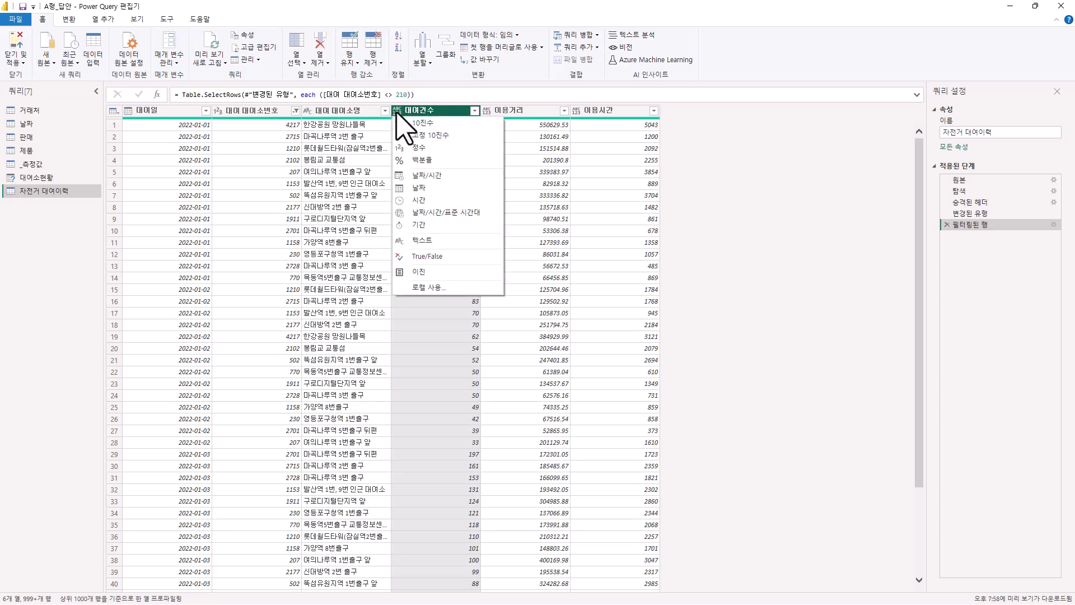
left_click(414, 148)
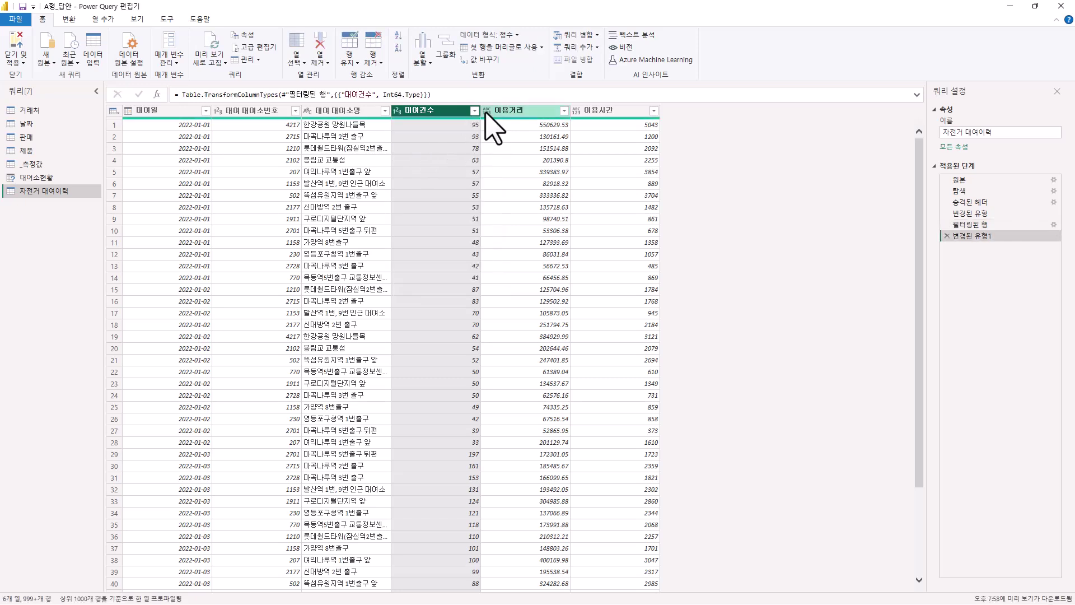
left_click(576, 111)
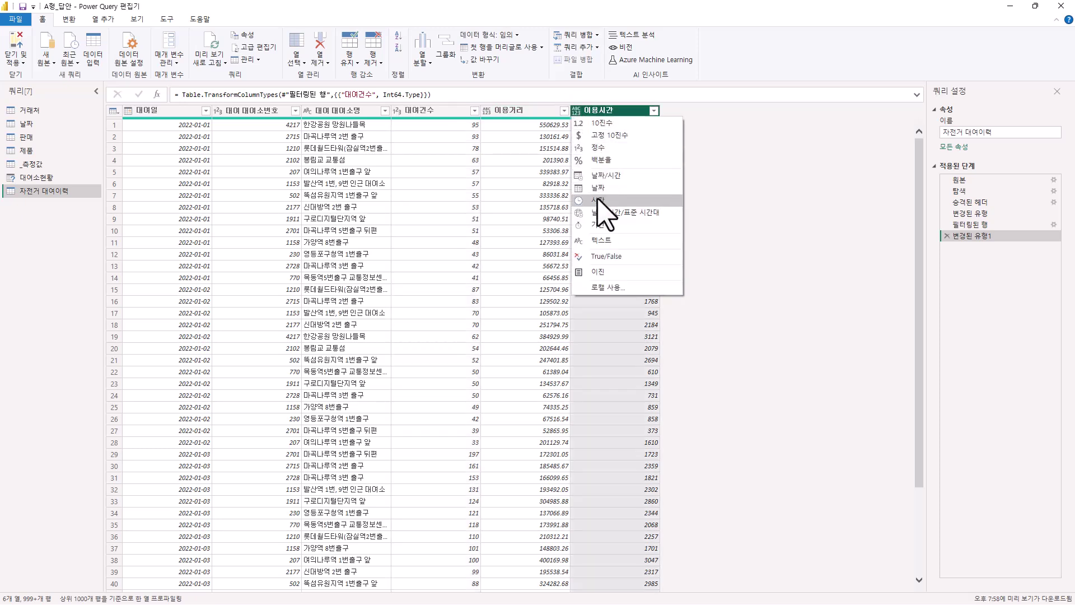
left_click(603, 148)
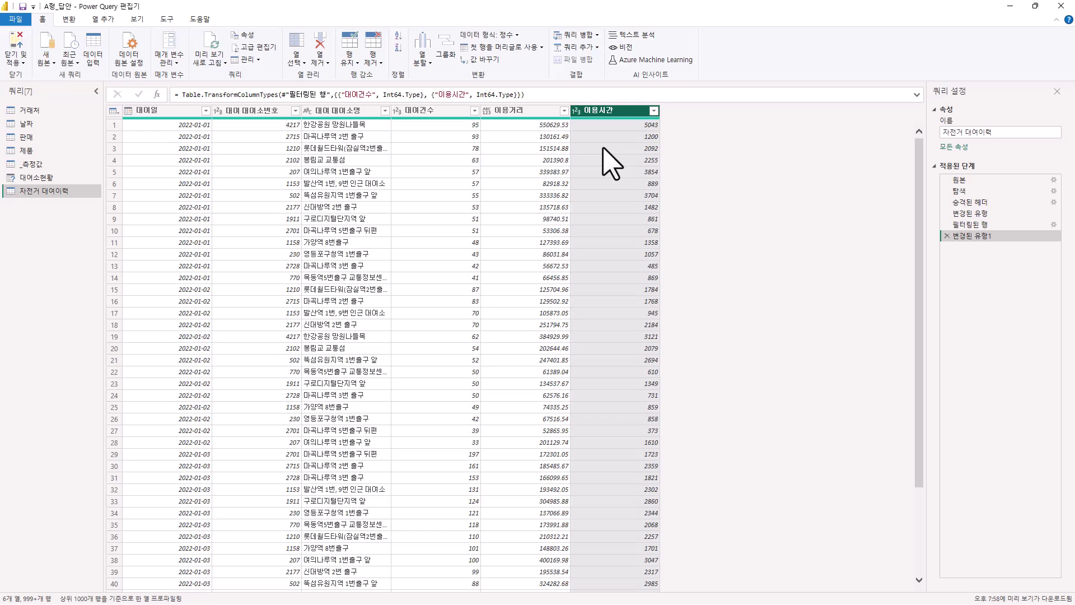
left_click(576, 111)
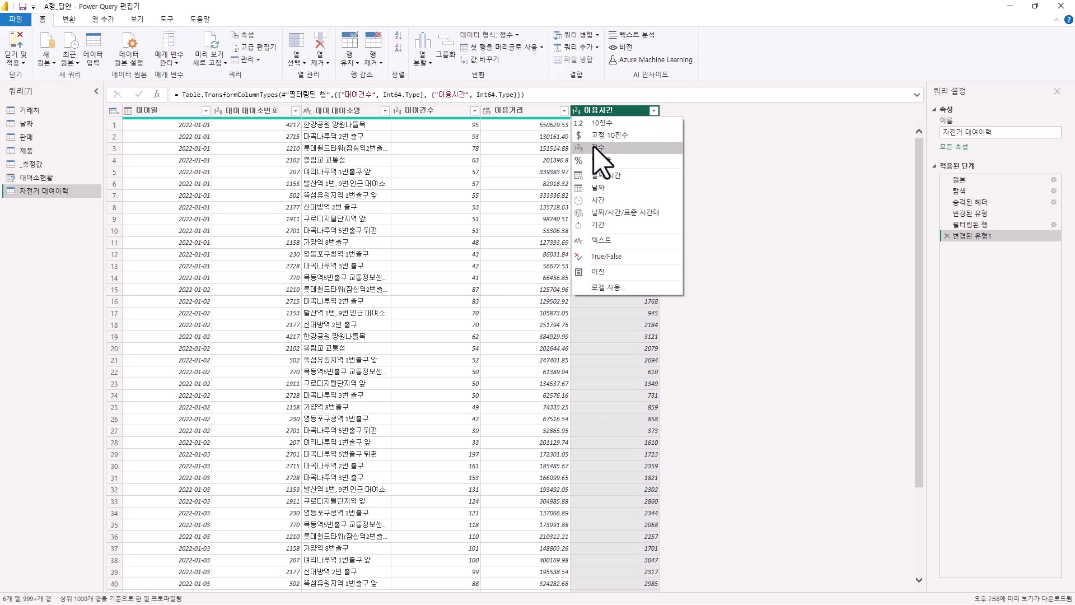
left_click(434, 110)
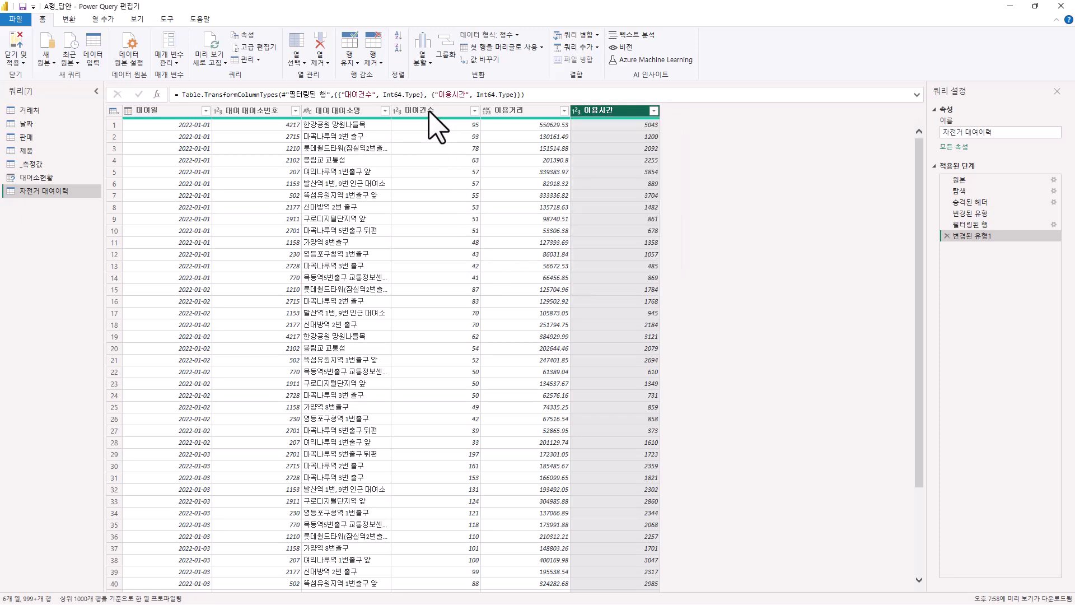
left_click(434, 111)
left_click(623, 112, "ctrl")
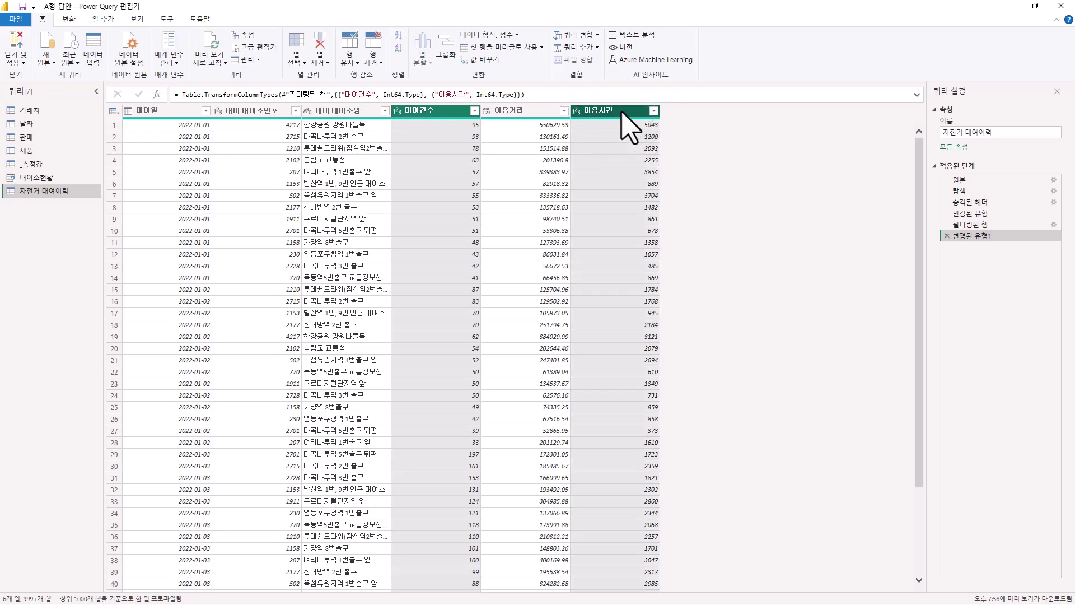
right_click(624, 122)
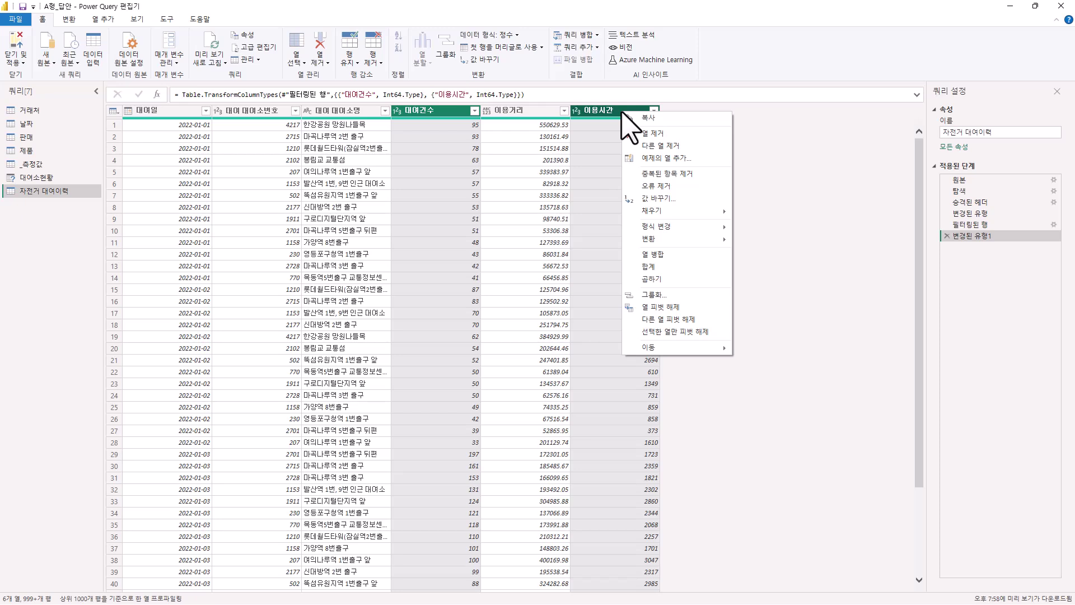
mouse_move(666, 226)
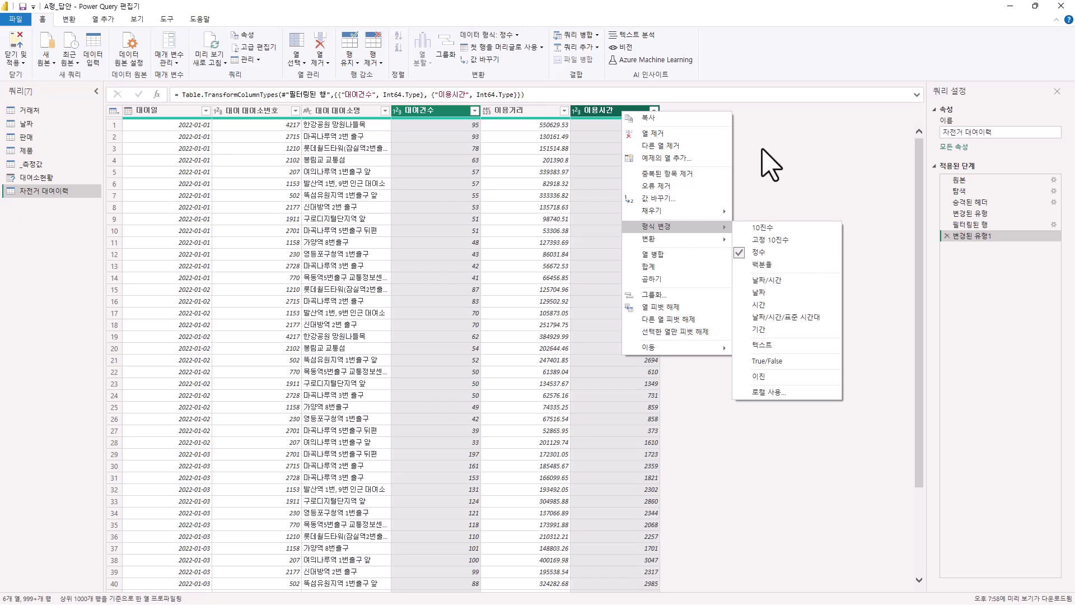
left_click(766, 164)
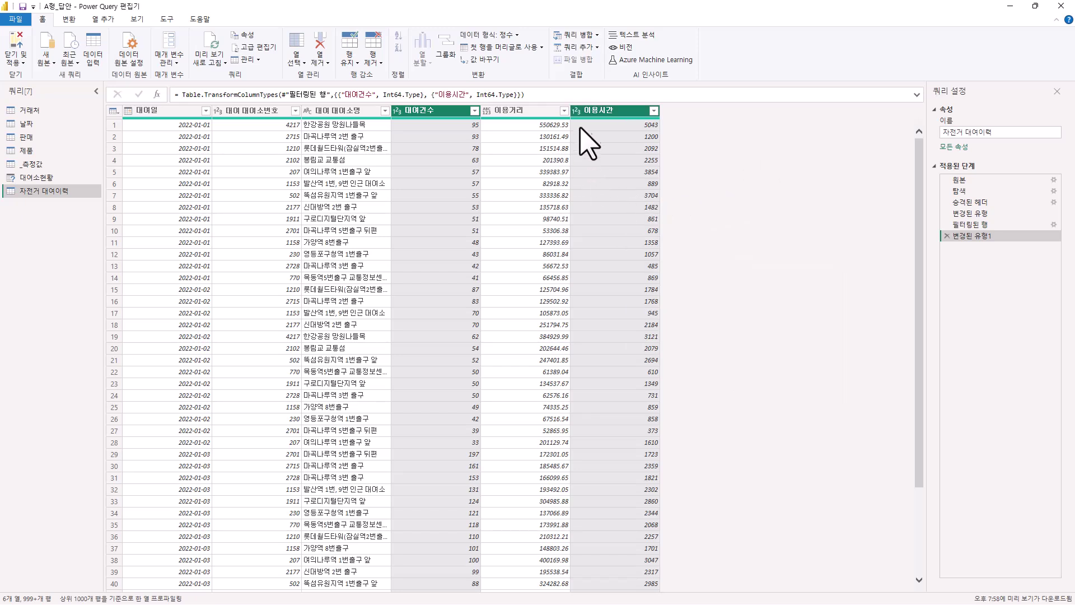
left_click(577, 111)
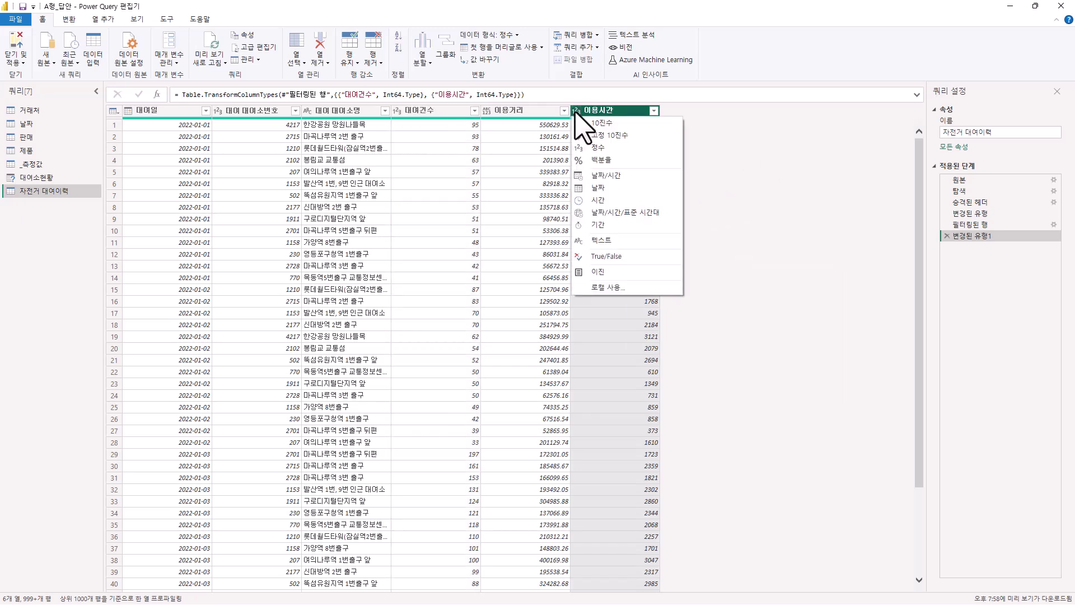
left_click(604, 111)
right_click(607, 110)
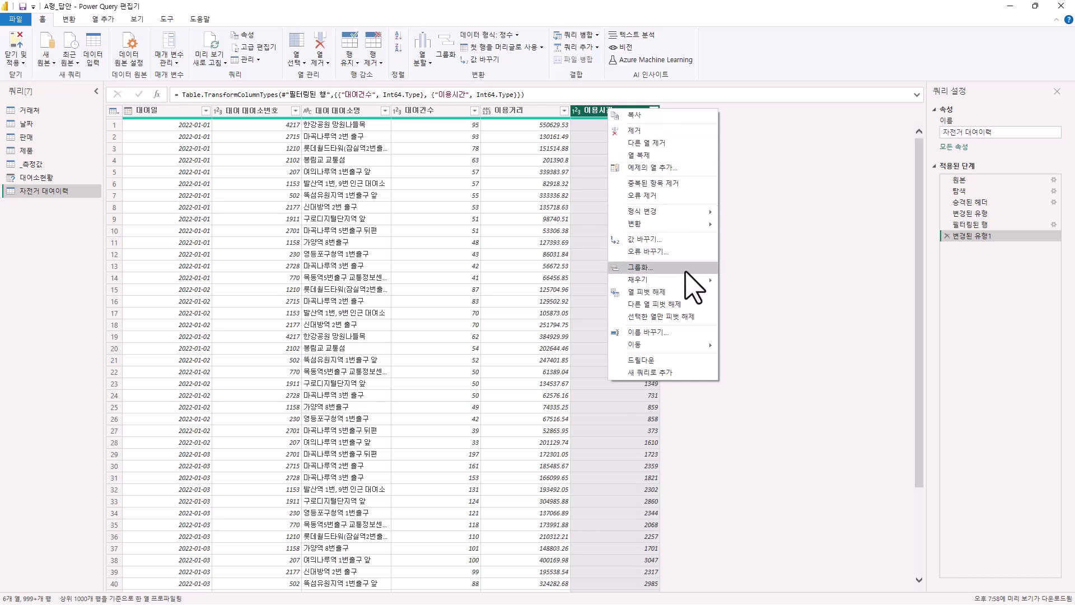
mouse_move(689, 210)
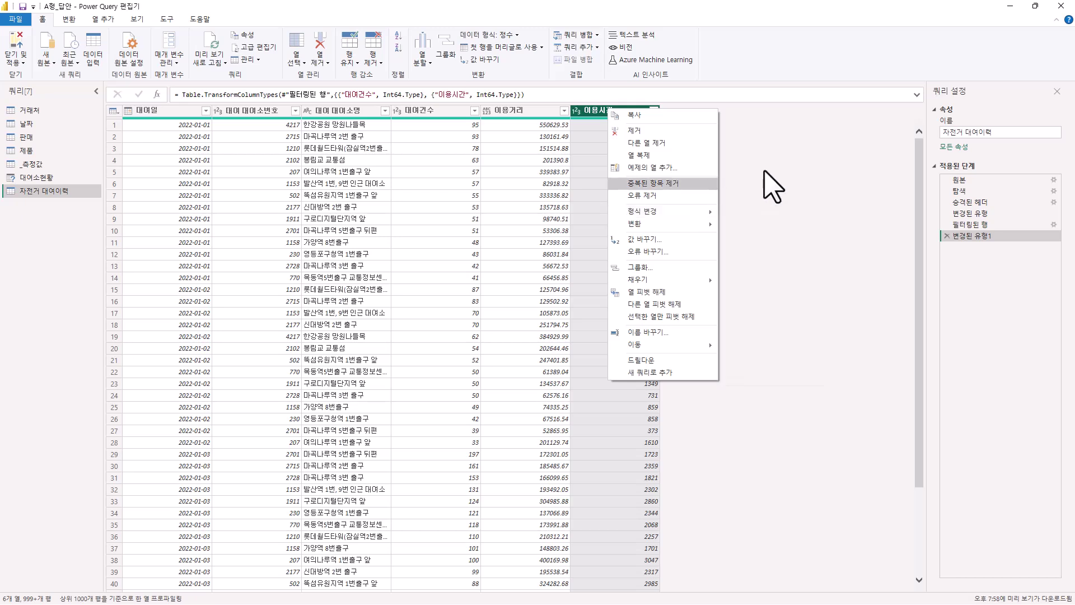
left_click(773, 188)
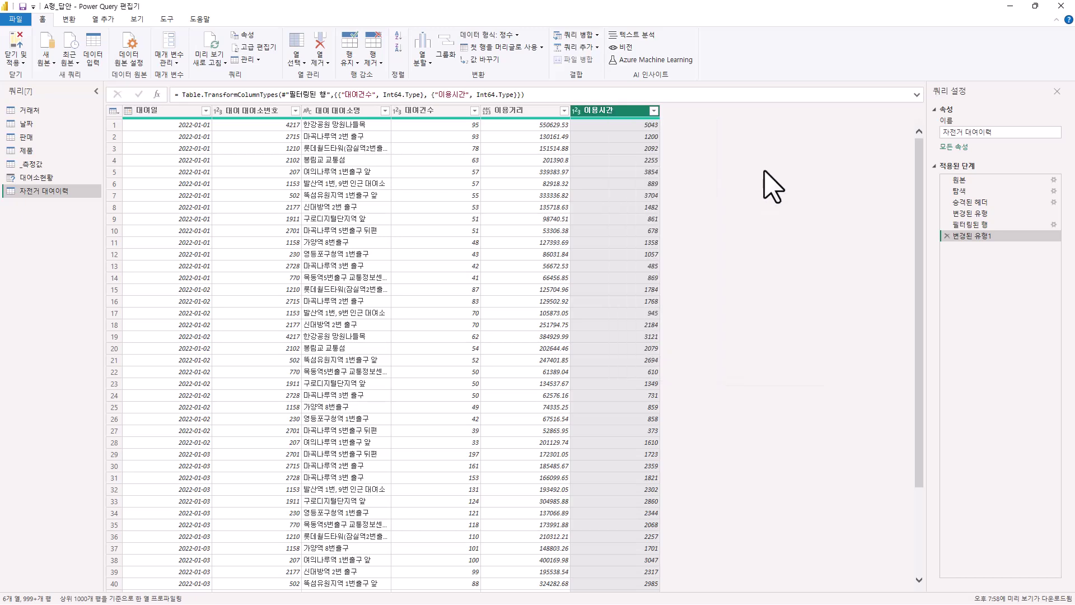
Set the 이용거리 column's data type to decimal number (10진수) and check the query merge instructions in 파워BI_A형_문제.pdf.
left_click(486, 111)
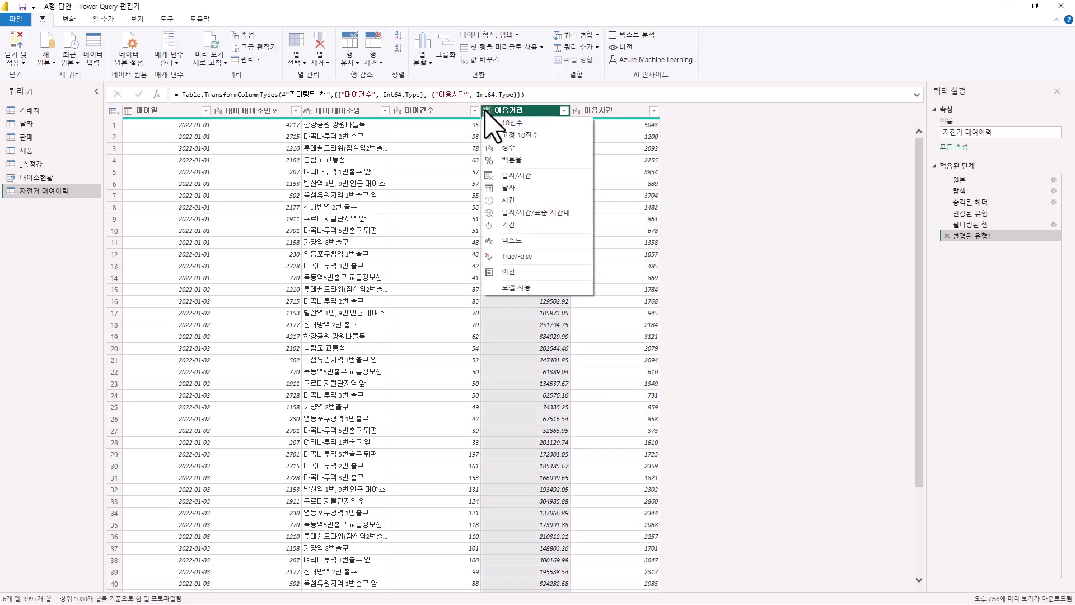
left_click(510, 124)
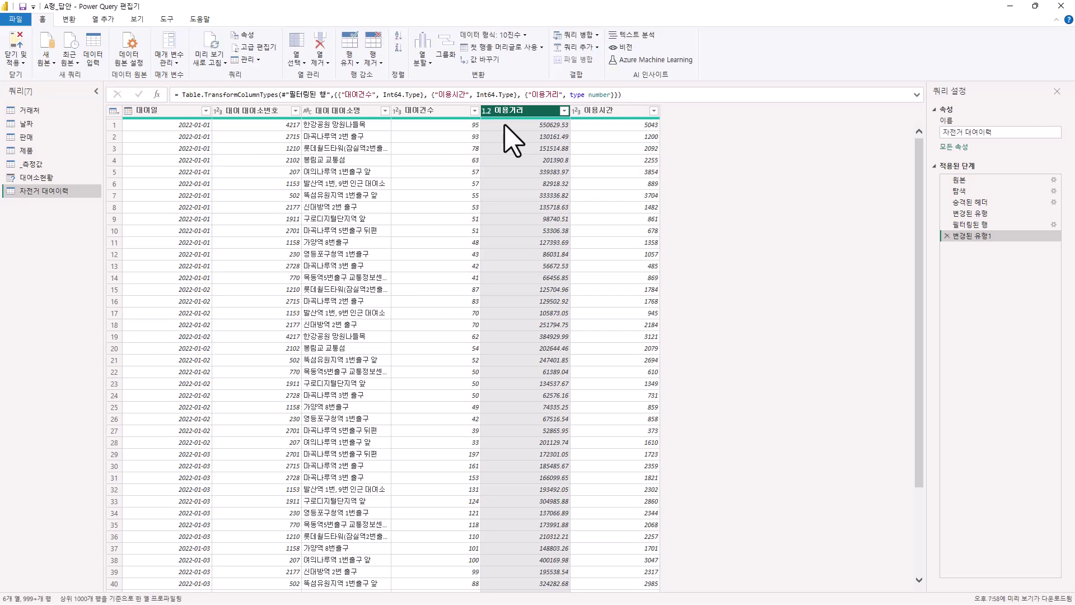
key("alt+Tab")
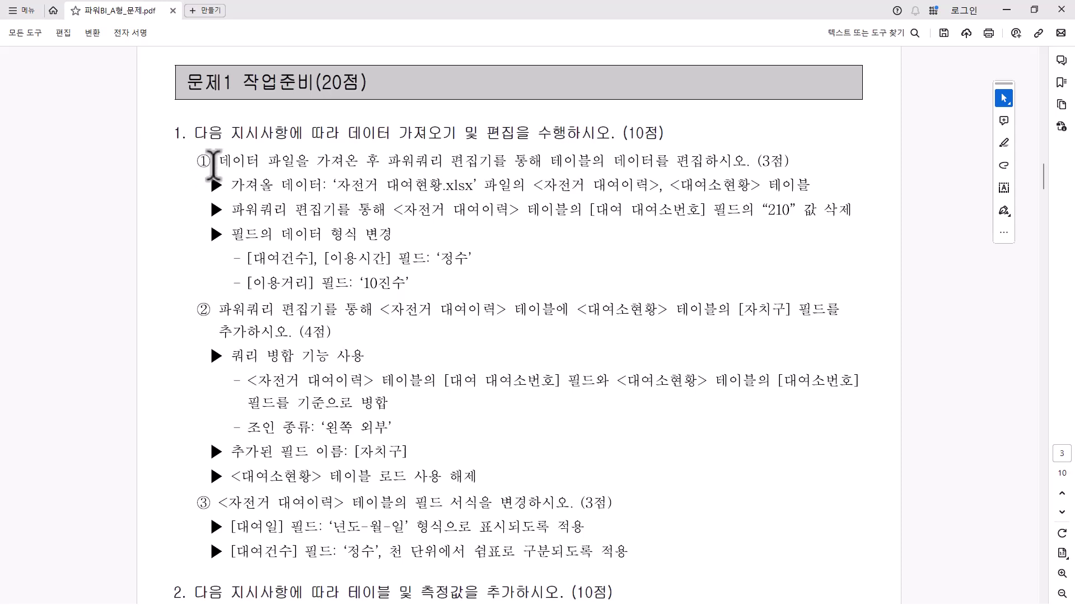
scroll(428, 358, "down", 2)
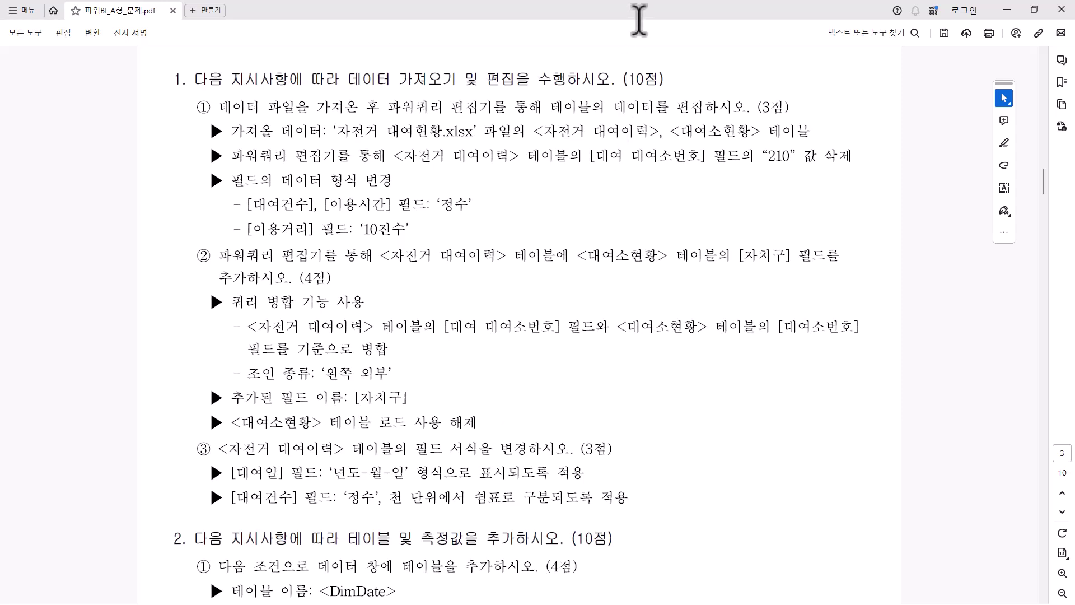
key("alt+Tab")
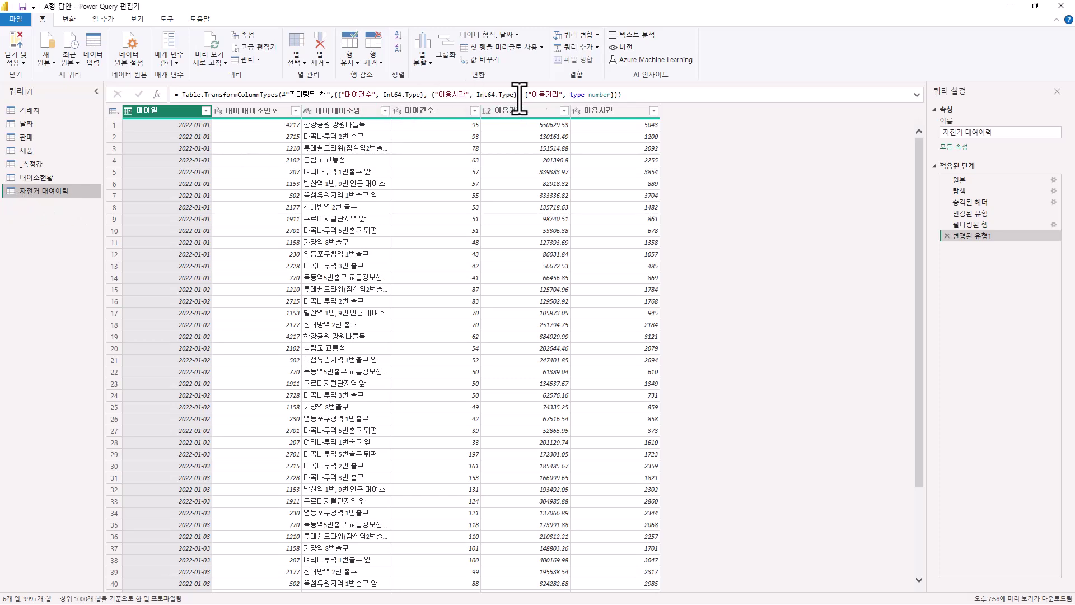
Merge 자전거 대여이력 with 대여소현황, matching 대여 대여소번호 to 대여소번호 with a left outer (왼쪽 외부) join.
left_click(597, 35)
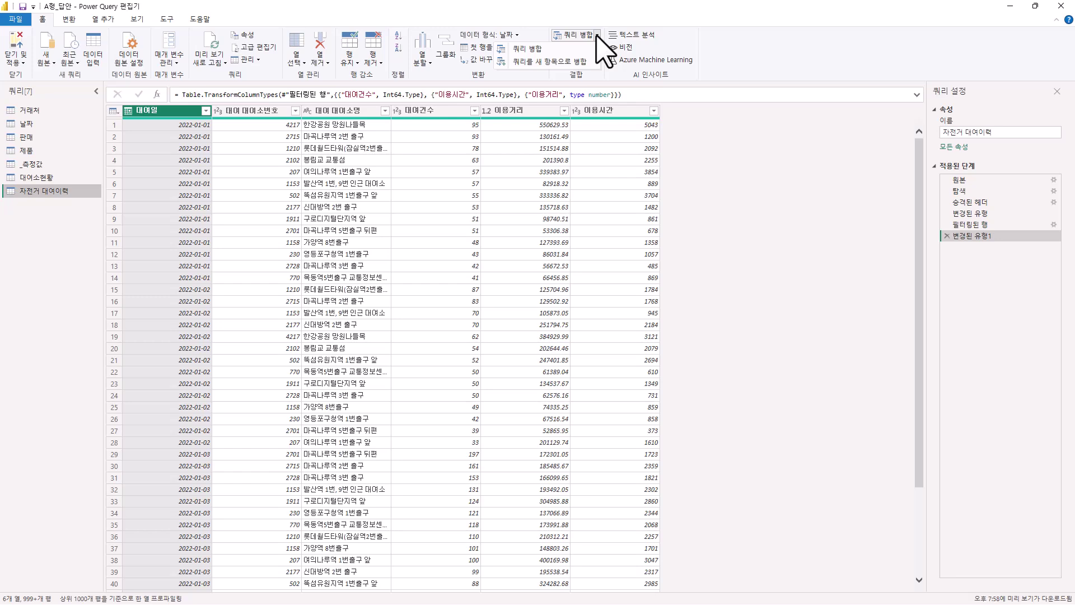
left_click(562, 51)
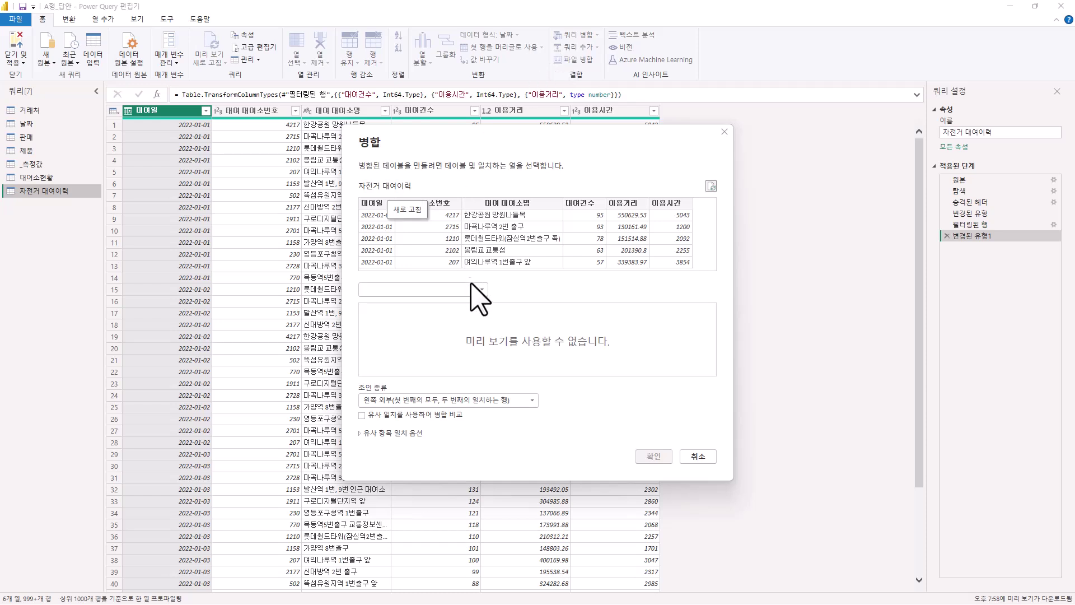
left_click(477, 289)
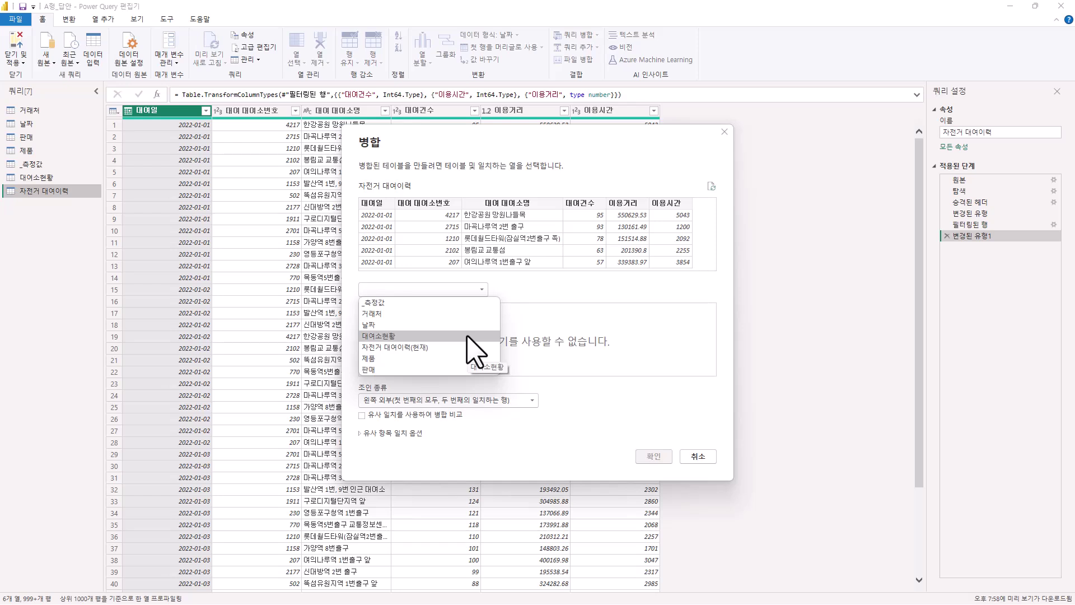
left_click(474, 349)
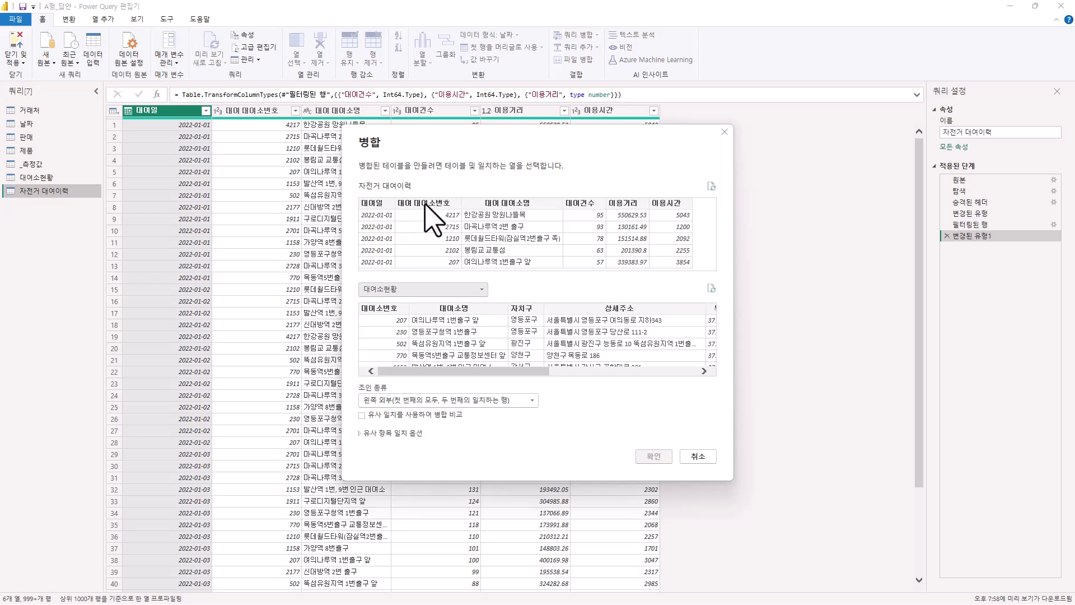
left_click(431, 221)
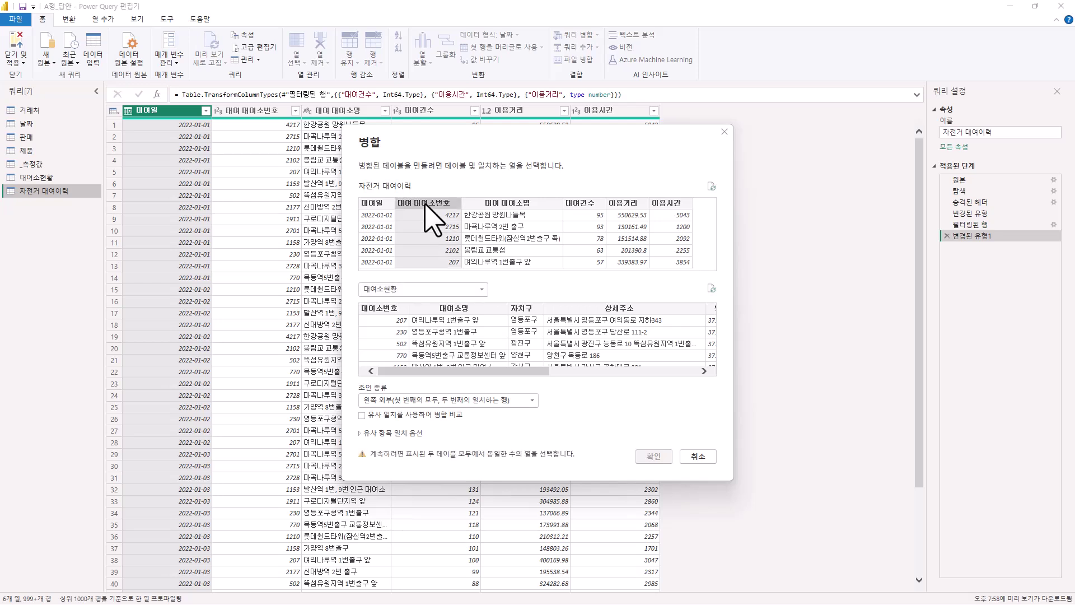
left_click(380, 309)
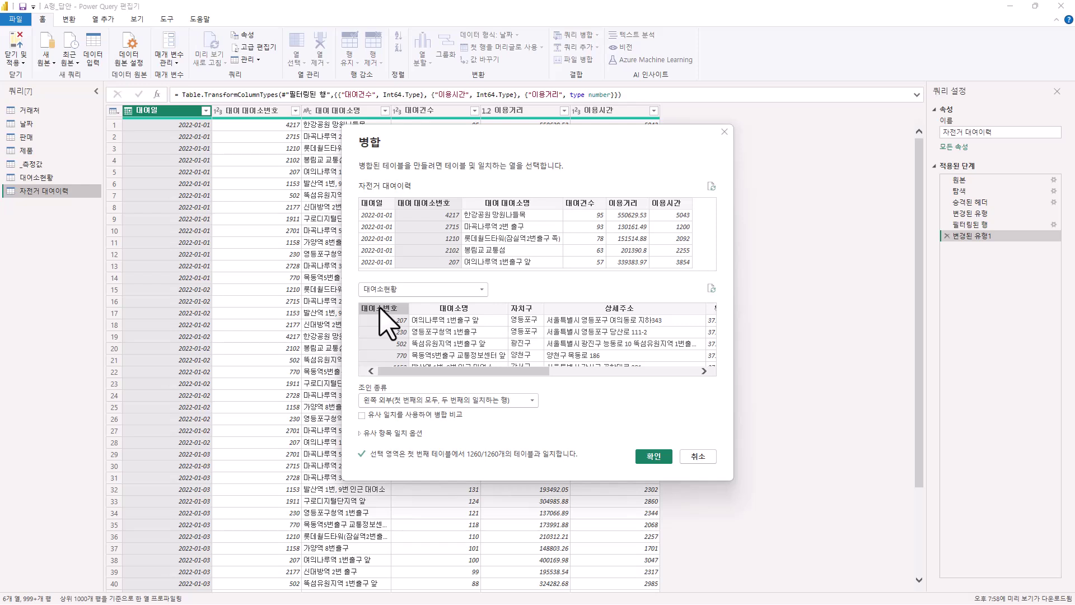
left_click(379, 399)
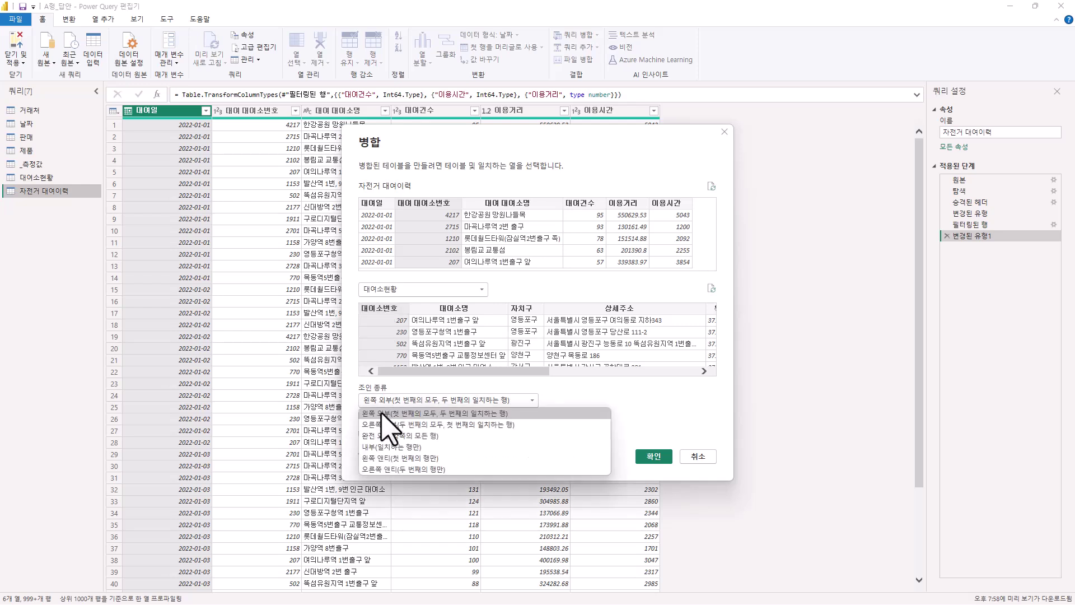
left_click(381, 414)
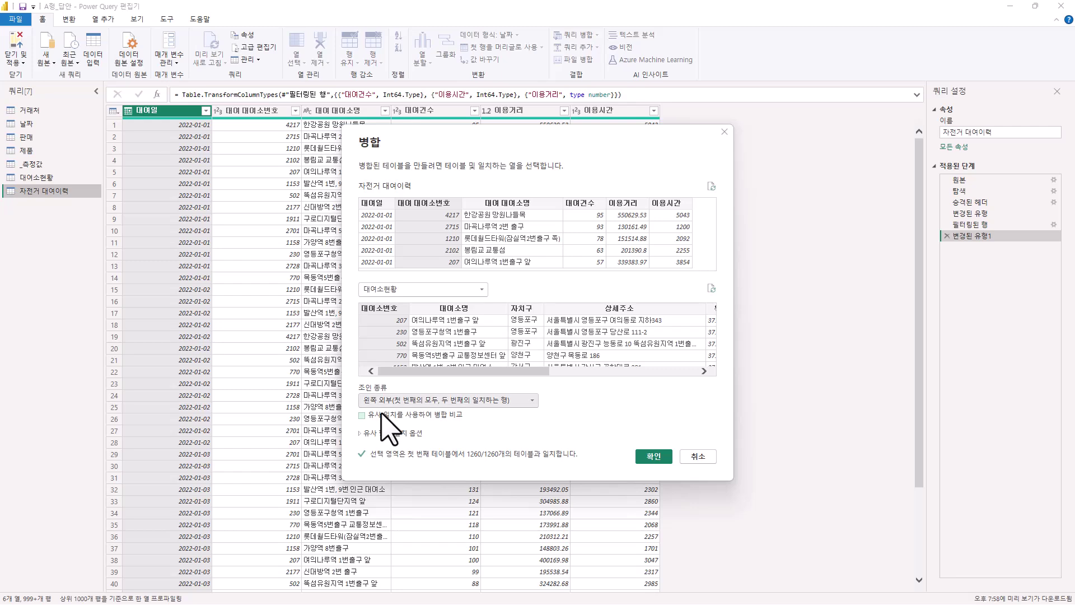
left_click(653, 457)
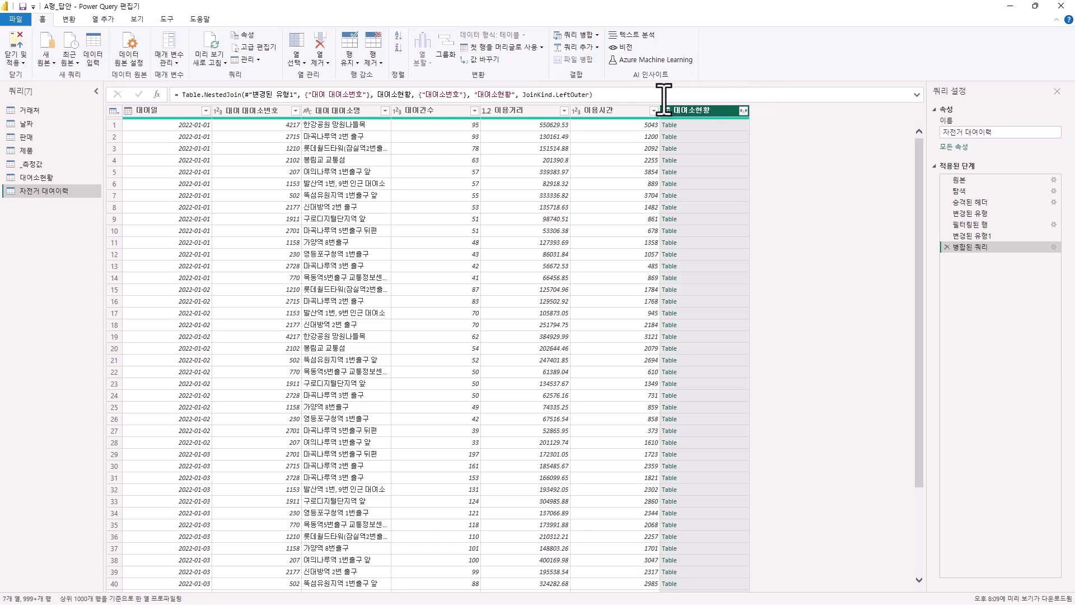
Expand the merged 대여소현황 column to only the 자치구 field, without using the original column name as prefix.
left_click(743, 111)
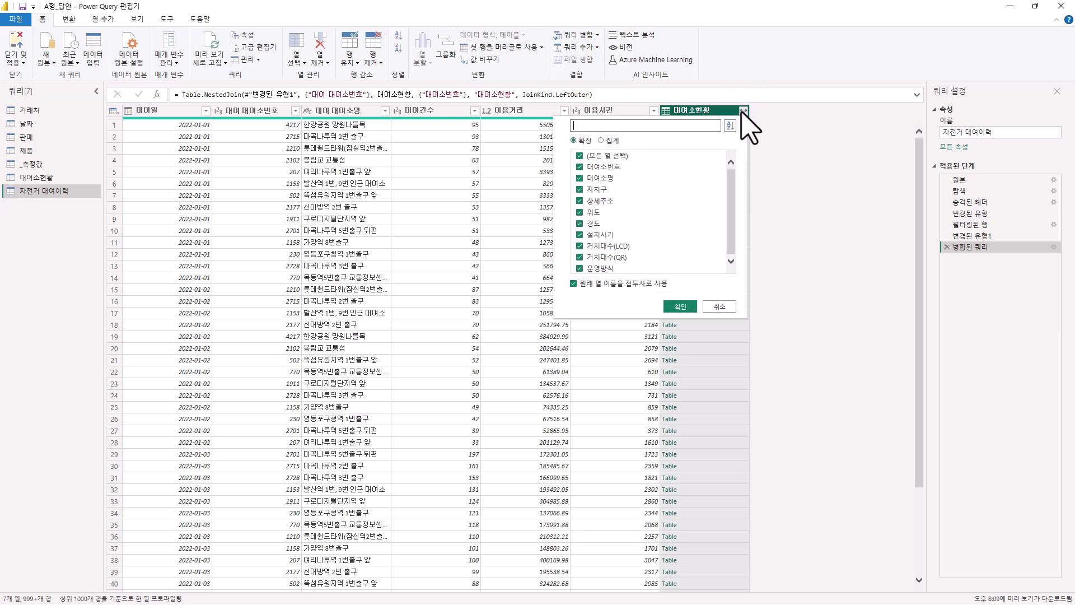
left_click(580, 157)
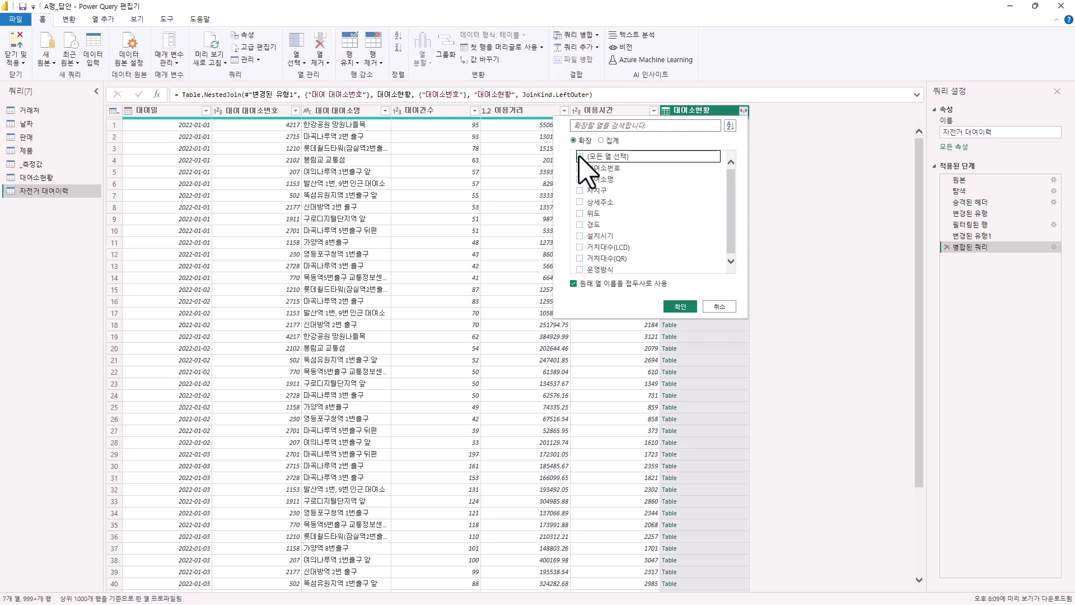
left_click(581, 191)
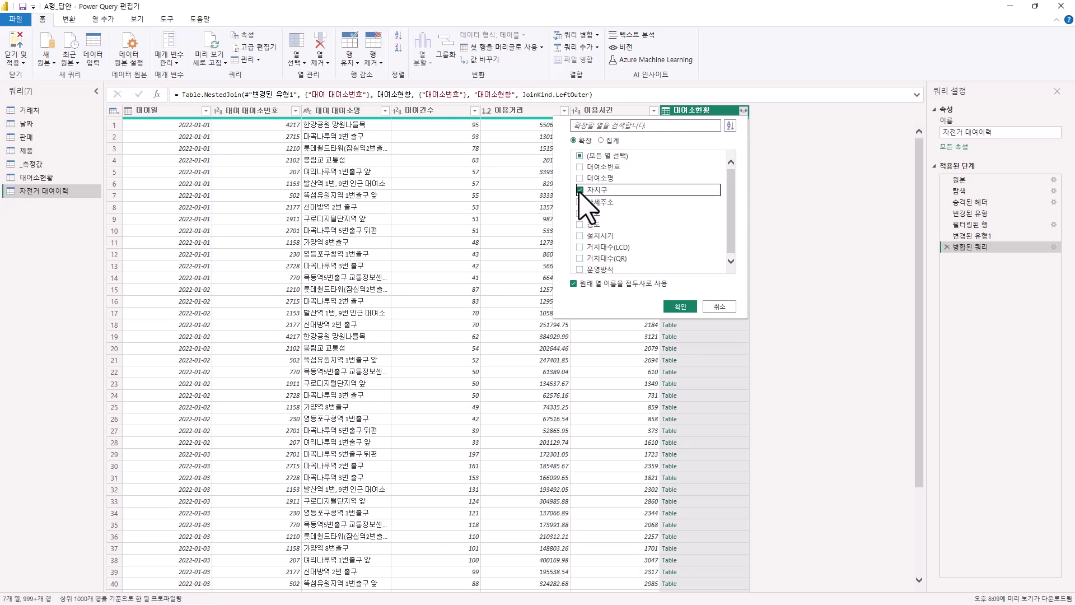
left_click(574, 284)
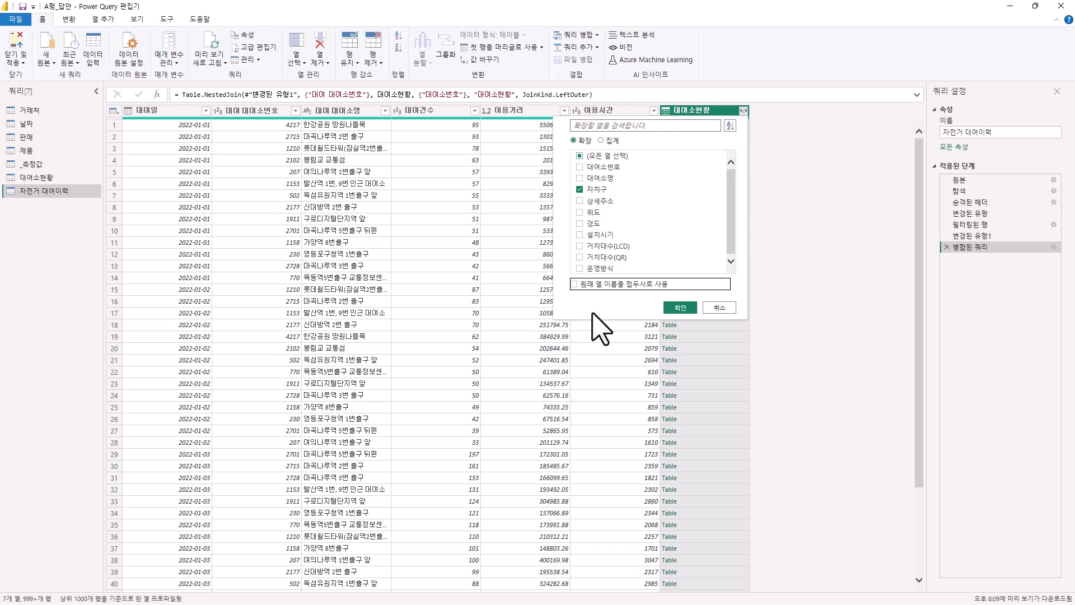
left_click(684, 307)
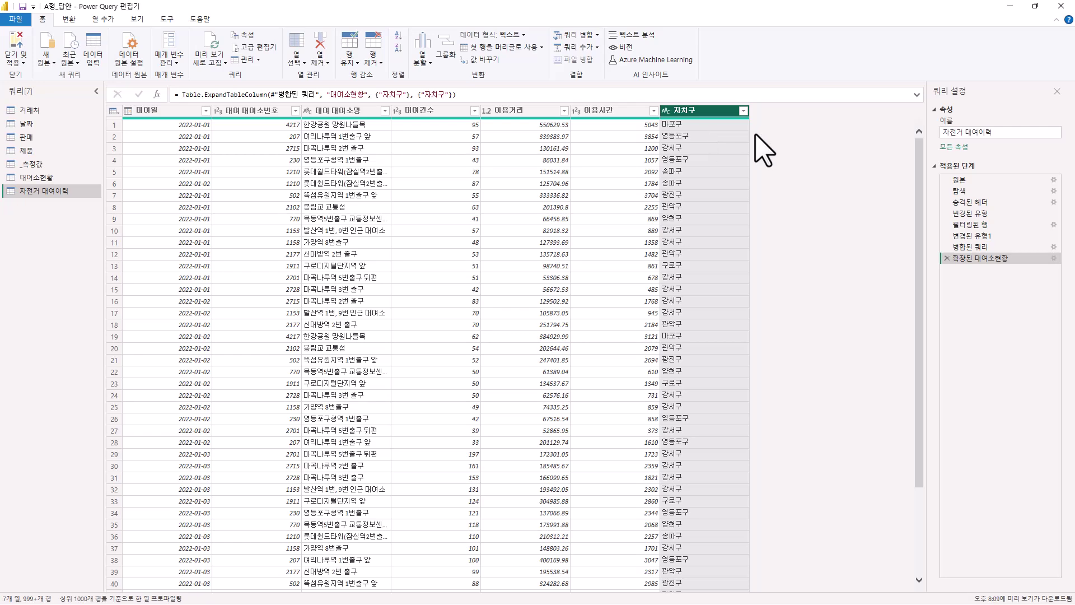
Disable loading (로드 사용) for the 대여소현황 query, and close the Power Query editor with the changes applied.
left_click(55, 178)
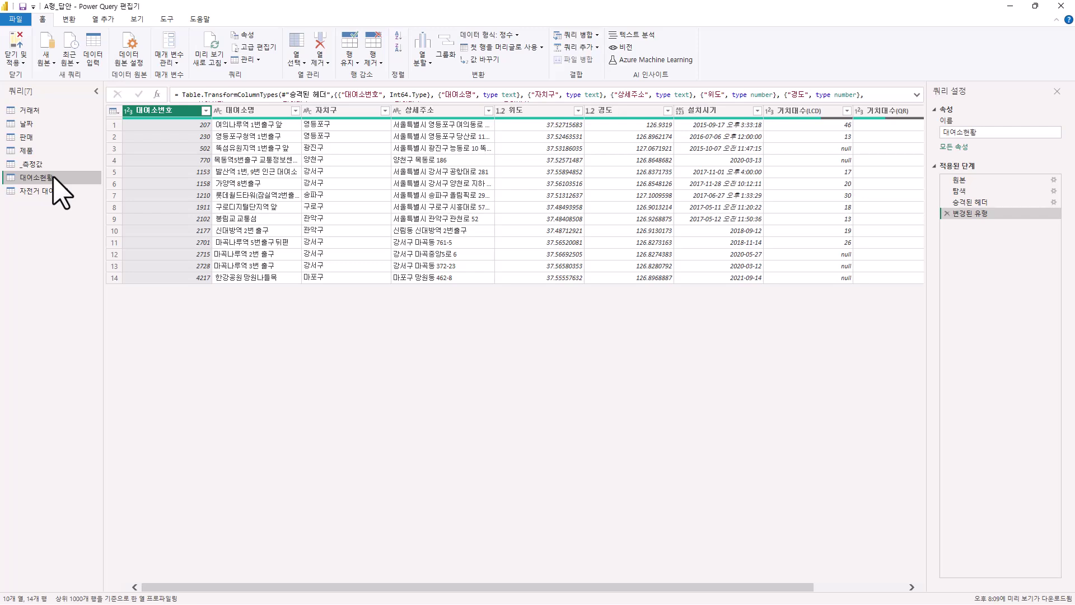
right_click(54, 176)
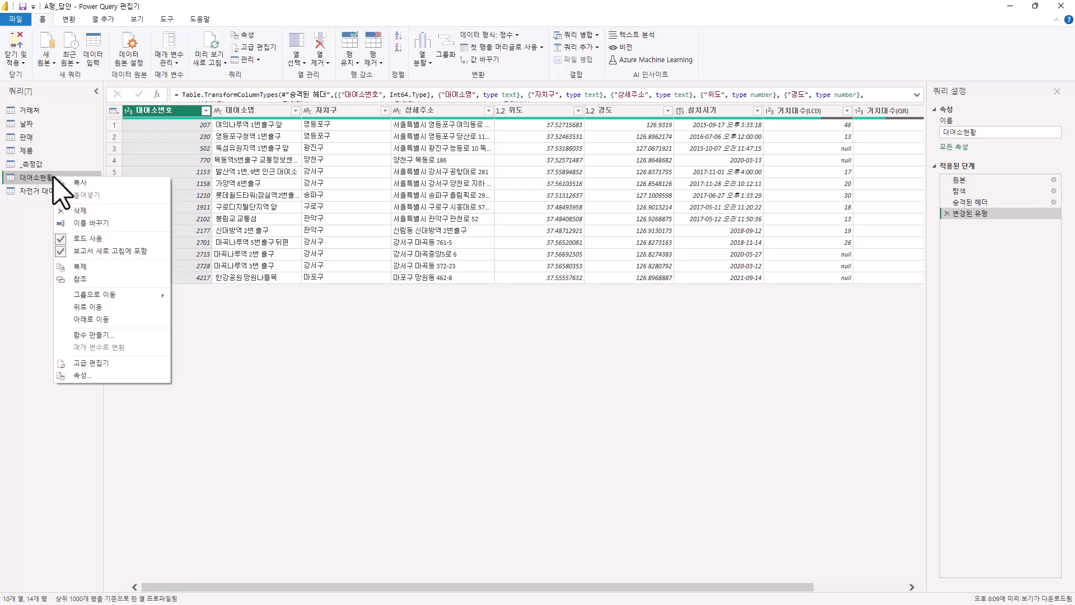
left_click(97, 242)
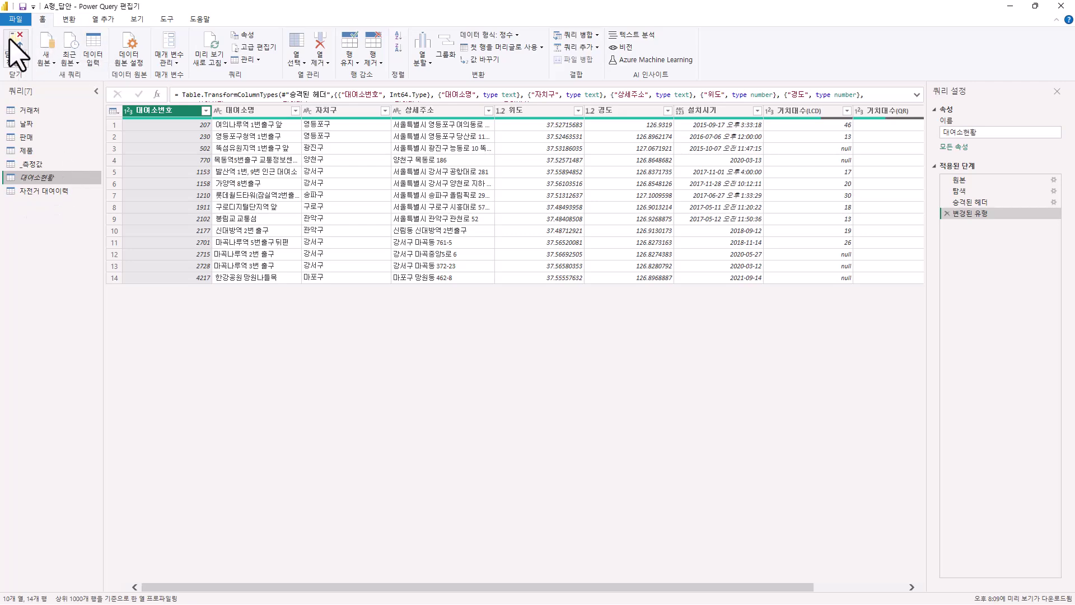
key("alt+Tab")
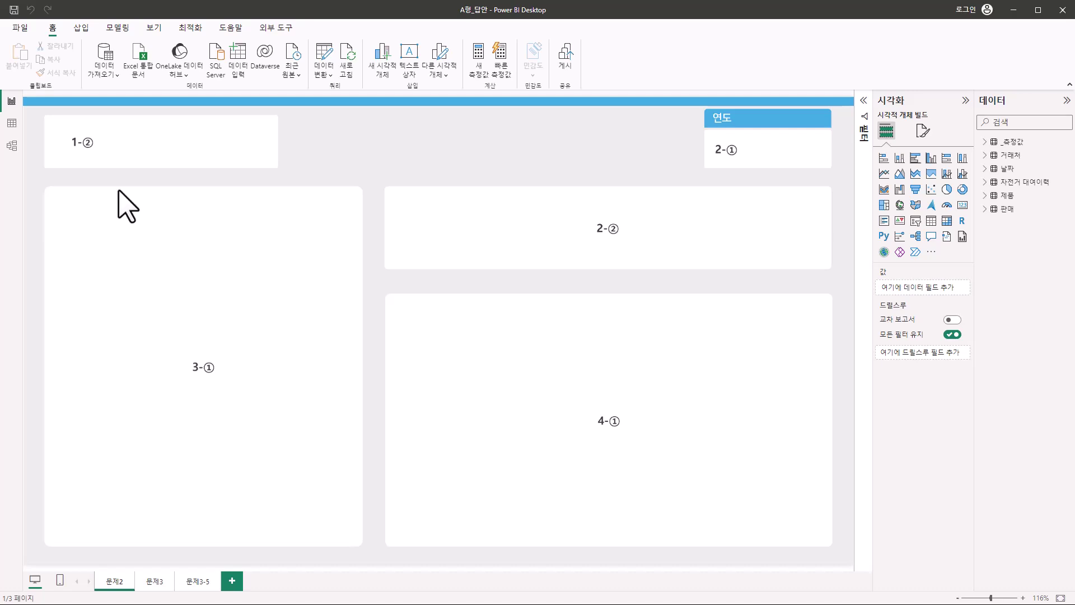
Check the data types of the 대여건수, 이용거리 and 이용시간 columns of 자전거 대여이력 in the table view.
left_click(12, 123)
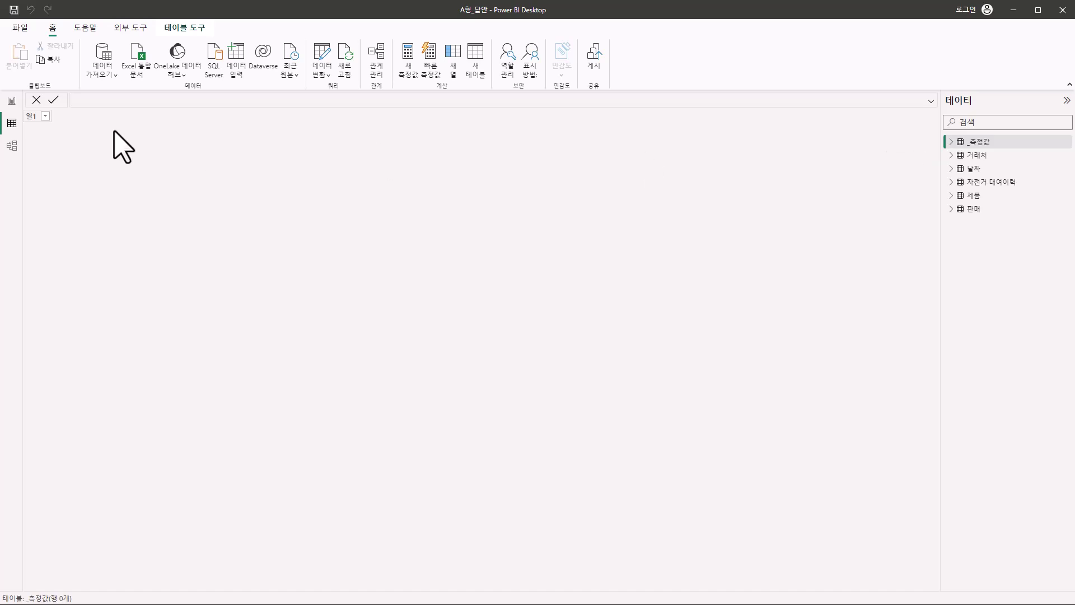
left_click(1003, 182)
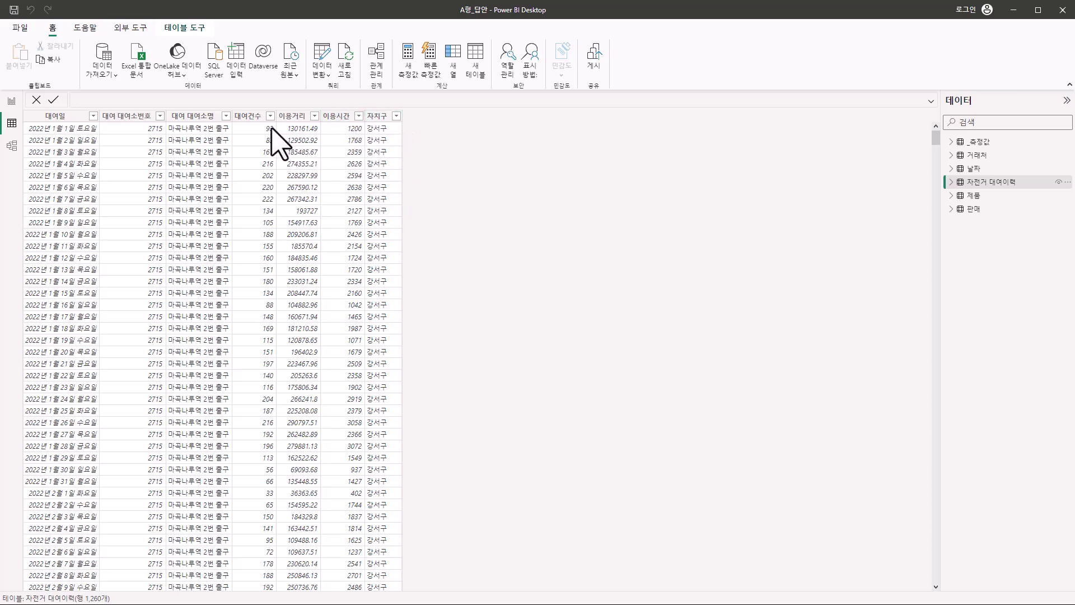
left_click(256, 116)
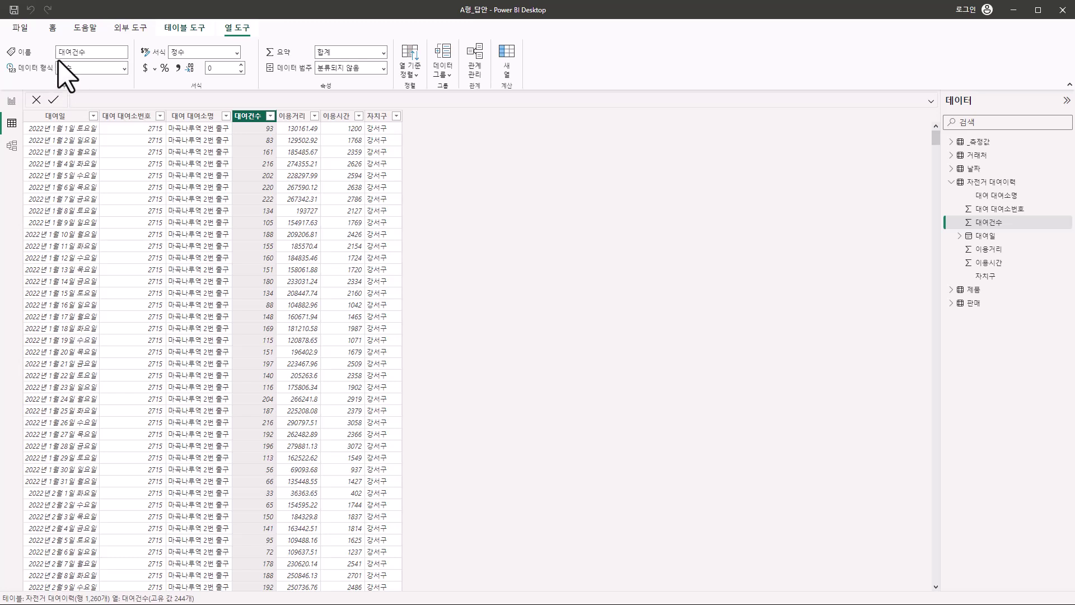
left_click(295, 116)
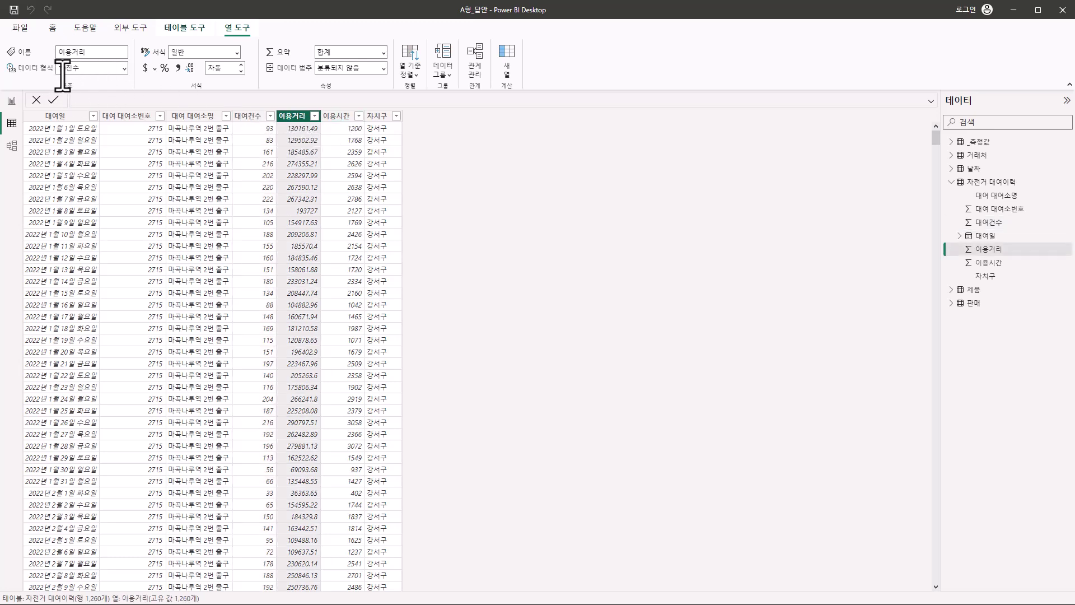
left_click(339, 116)
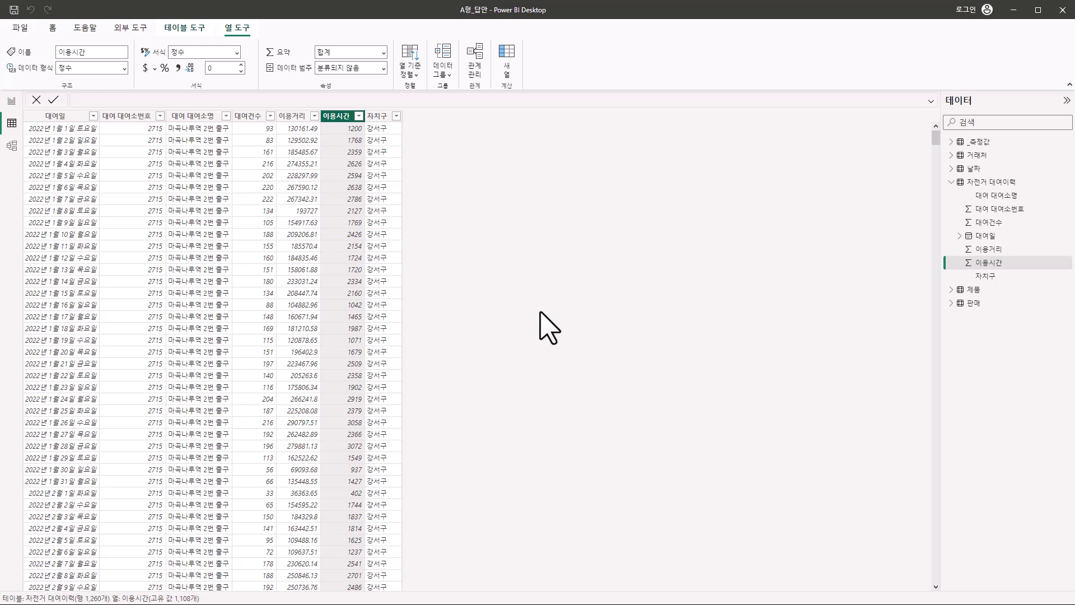
Consult the field format instructions in 파워BI_A형_문제.pdf and set the 대여일 column's format to *2001-03-14 (Short Date).
key("alt+Tab")
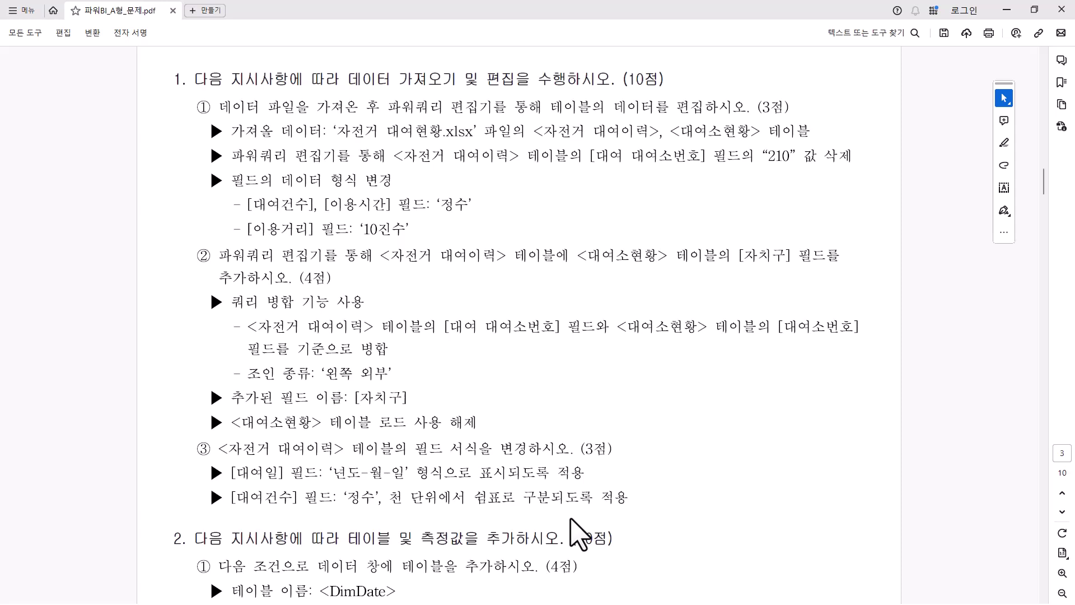
key("alt+Tab")
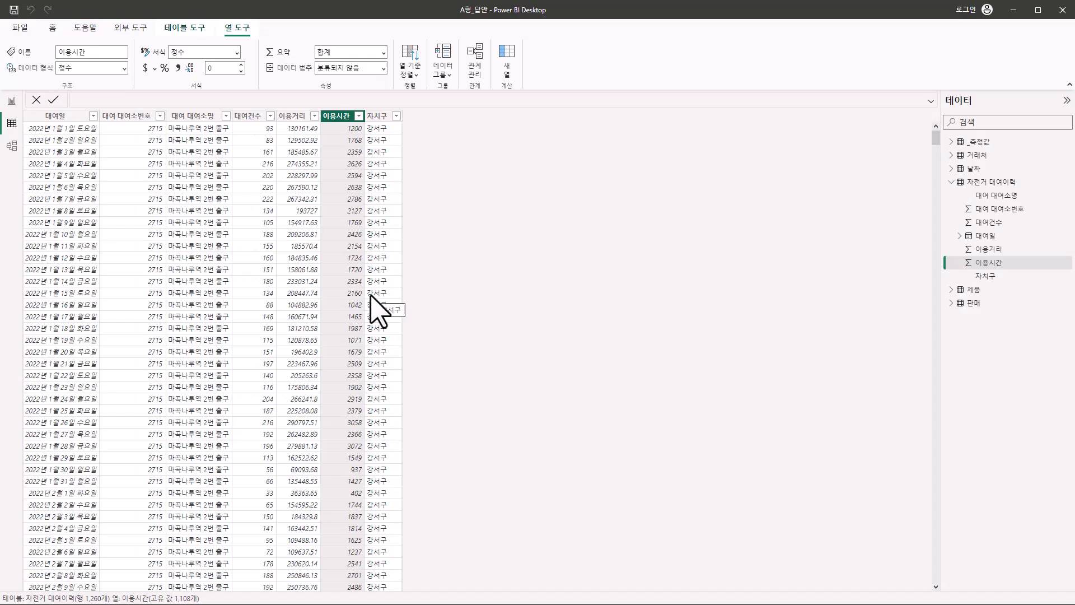
left_click(59, 116)
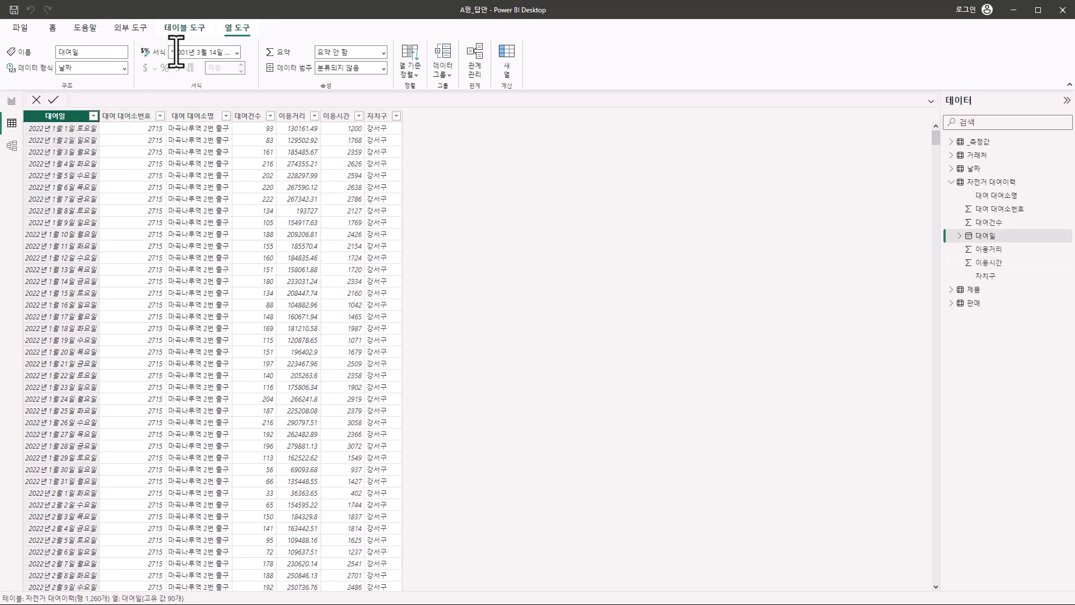
left_click(237, 51)
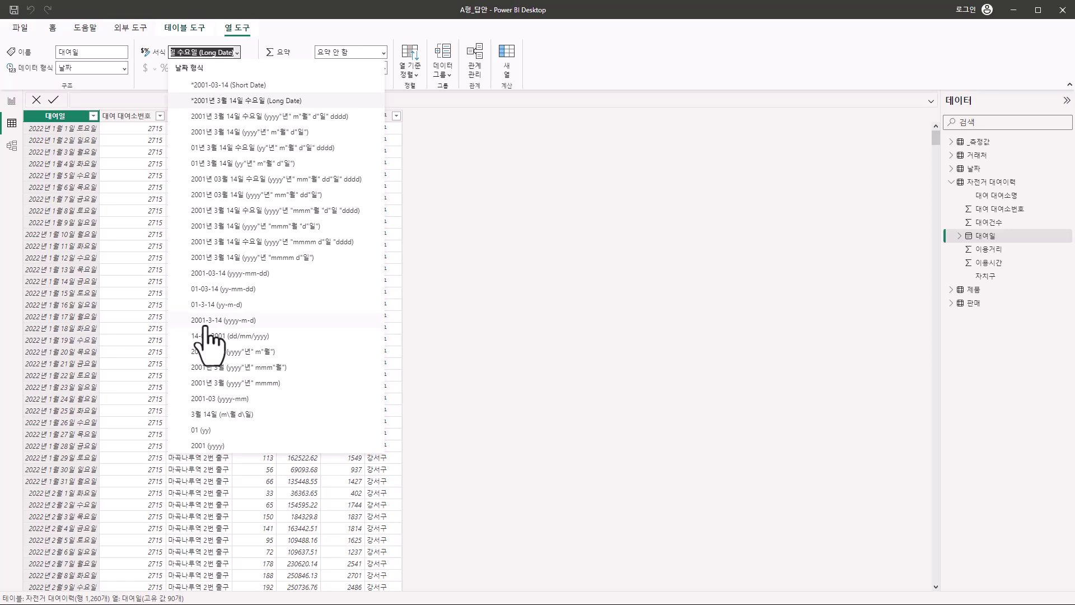
left_click(258, 324)
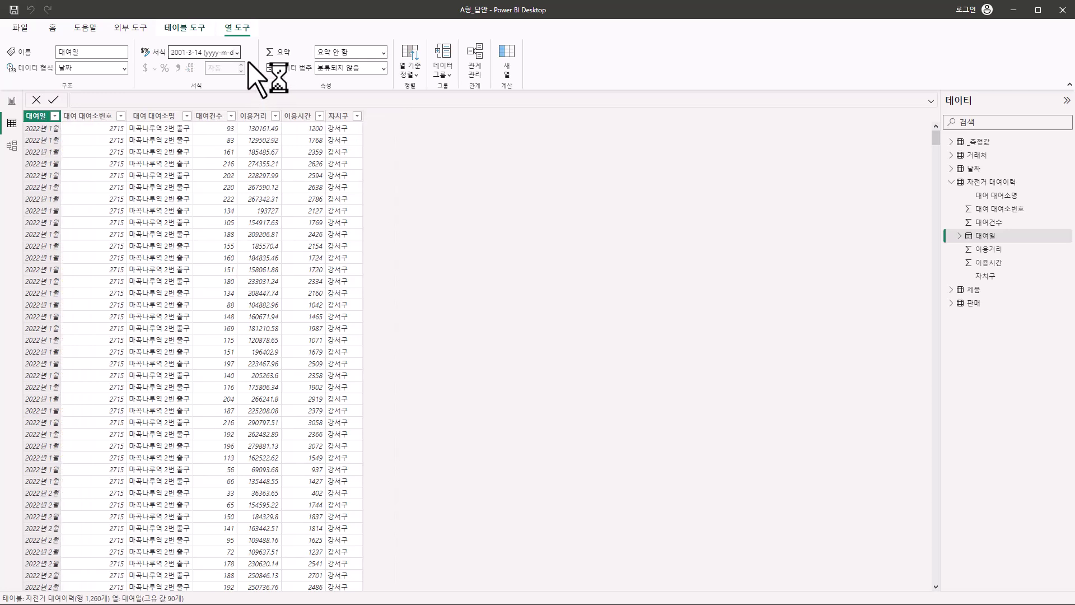
left_click(237, 52)
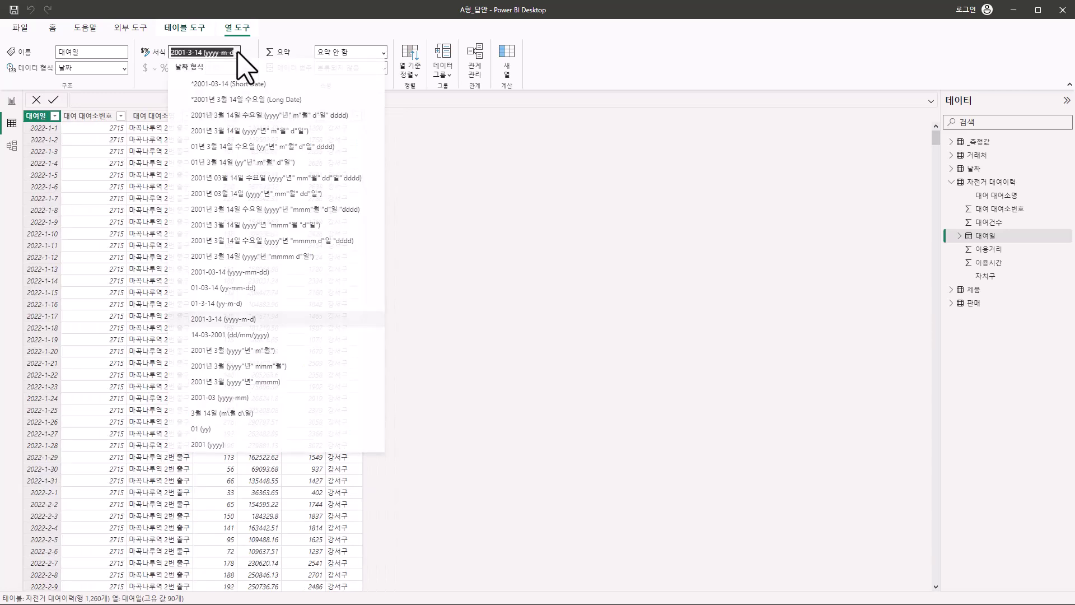
left_click(240, 89)
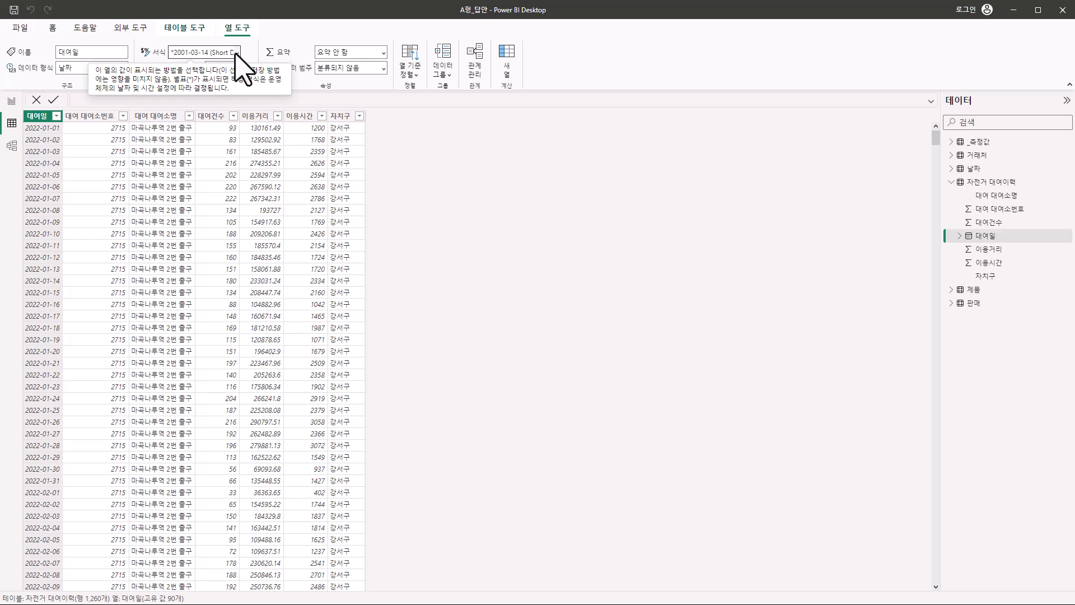
Format the 대여건수 column as a whole number (정수) with a comma as thousands separator.
left_click(213, 117)
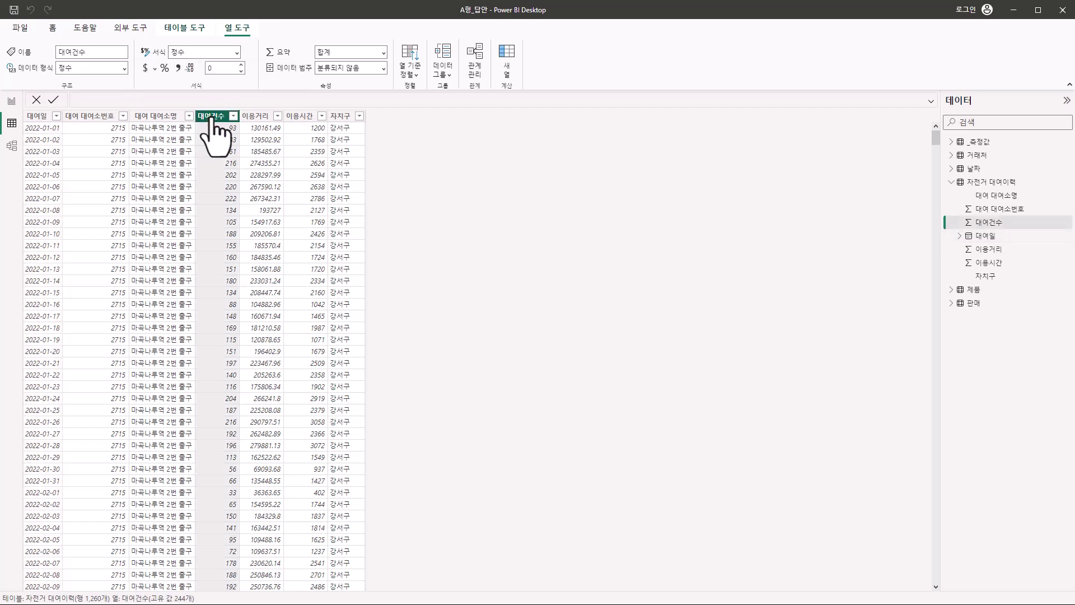
left_click(237, 53)
left_click(238, 54)
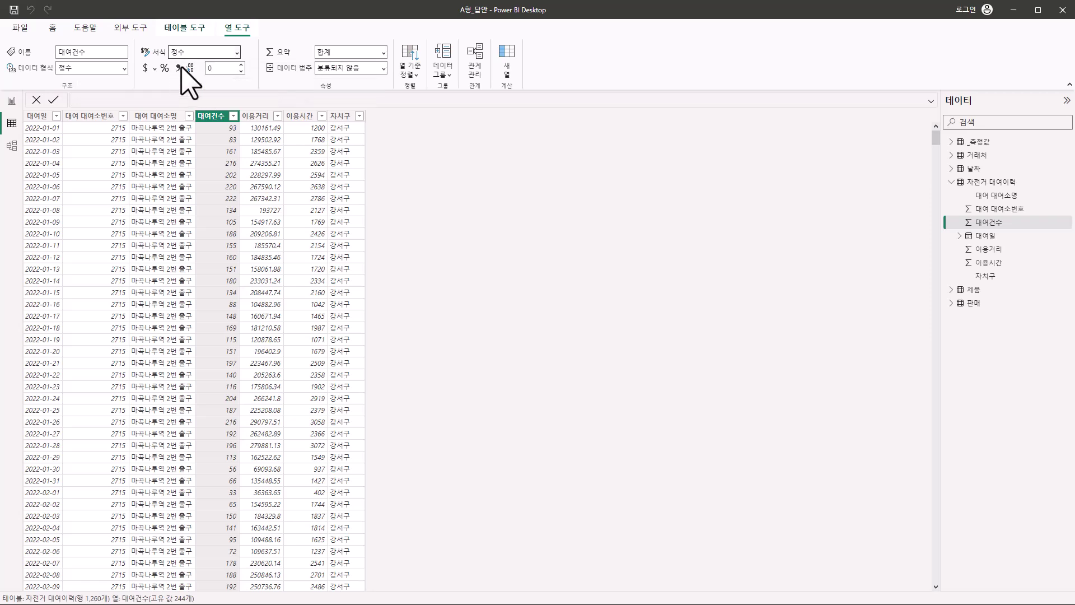
left_click(172, 64)
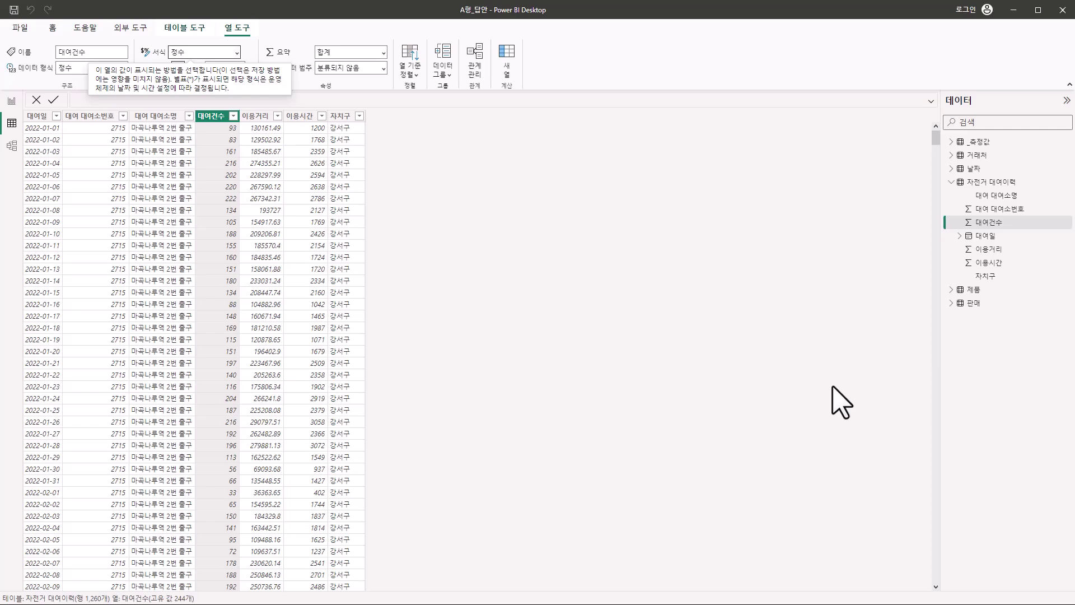
Read problem 2-① in 파워BI_A형_문제.pdf for the DimDate table's name, fields, functions, start and end dates, and Date field format.
key("alt+Tab")
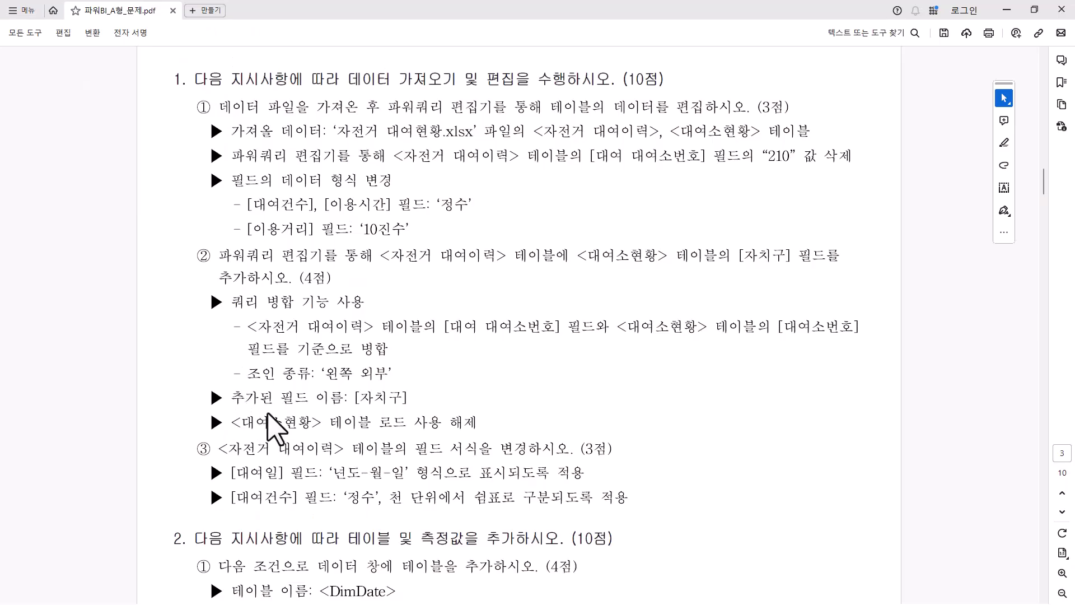
scroll(275, 429, "down", 3)
scroll(275, 428, "down", 5)
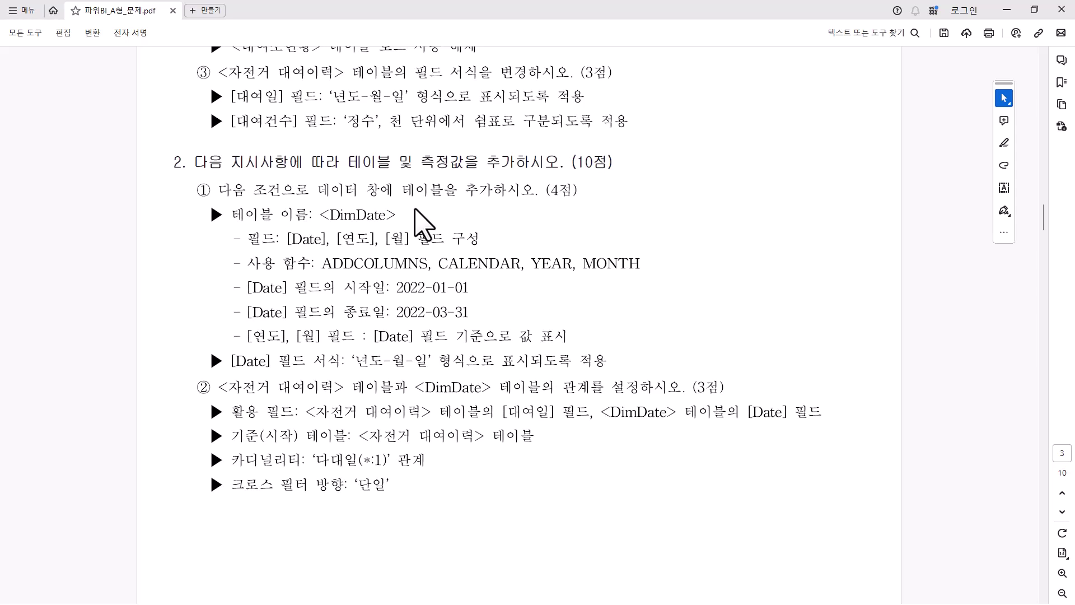
left_click_drag(329, 216, 386, 215)
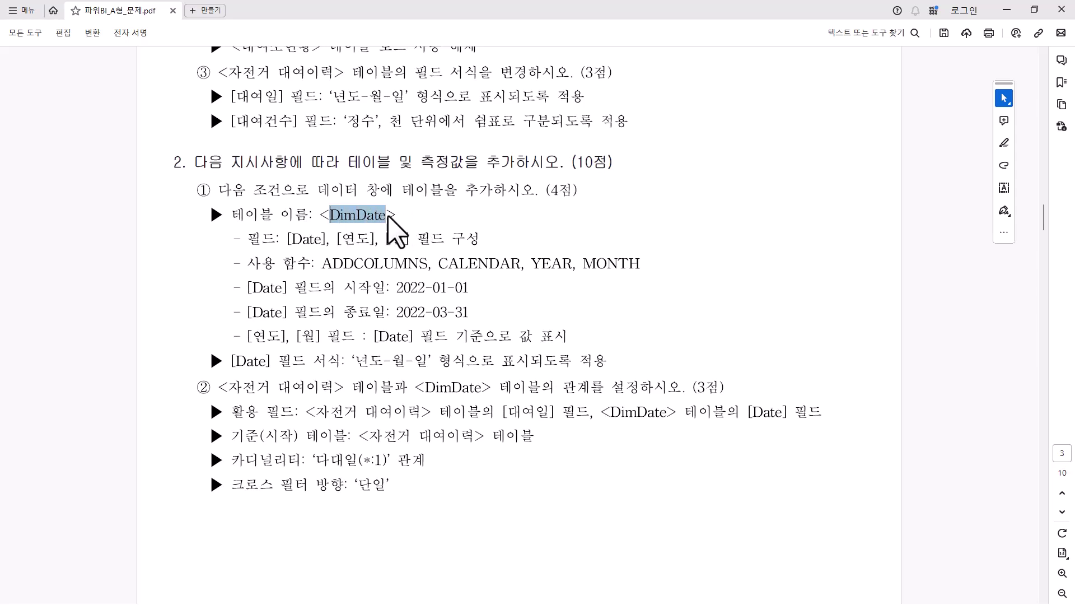
left_click(597, 315)
left_click_drag(287, 239, 409, 241)
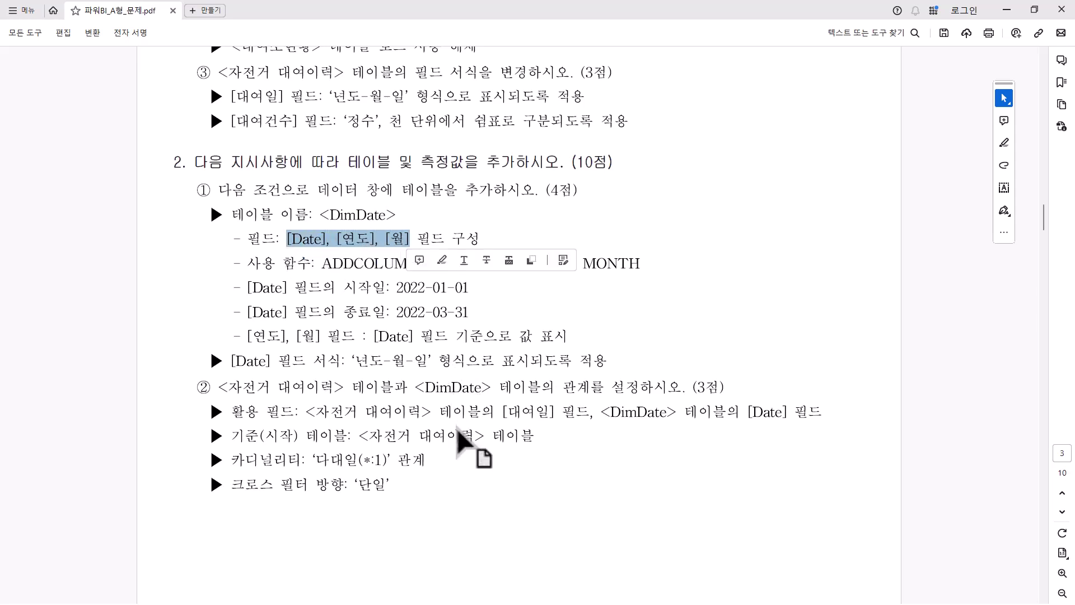
left_click(518, 307)
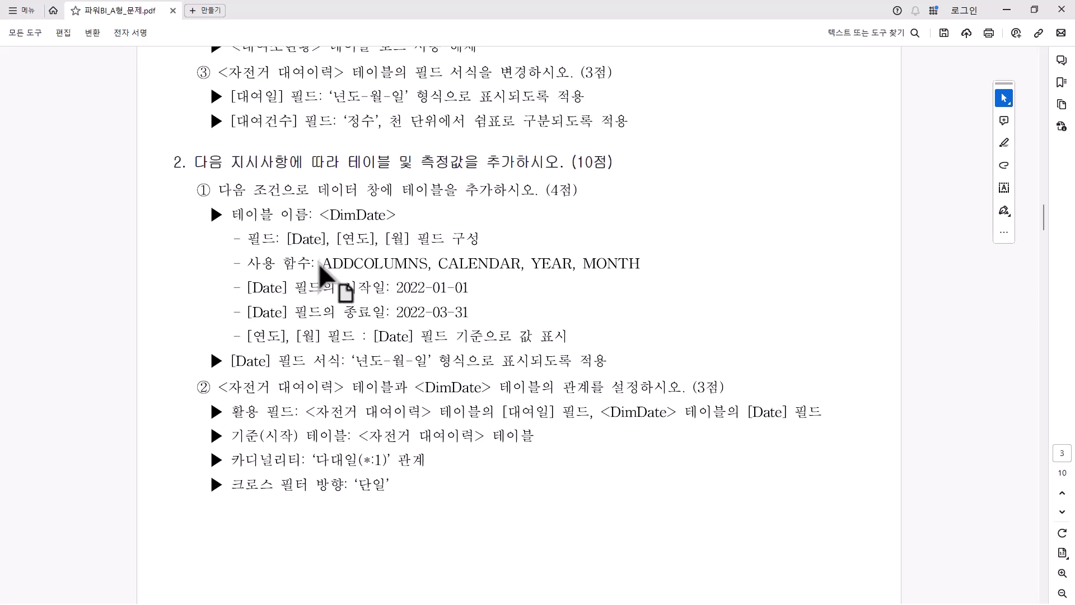
left_click_drag(321, 263, 627, 261)
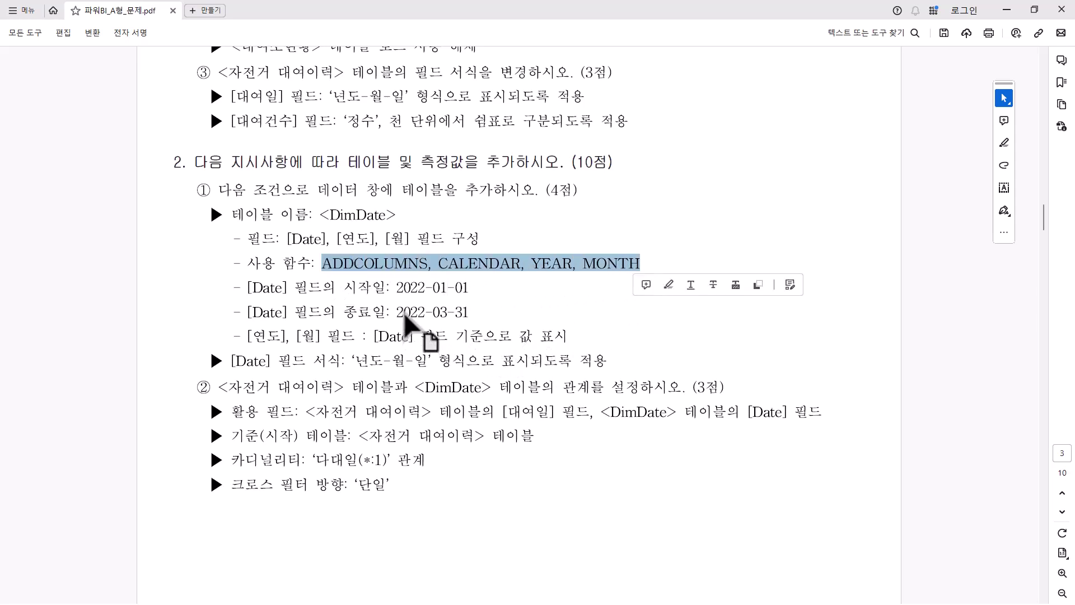
left_click_drag(397, 287, 468, 285)
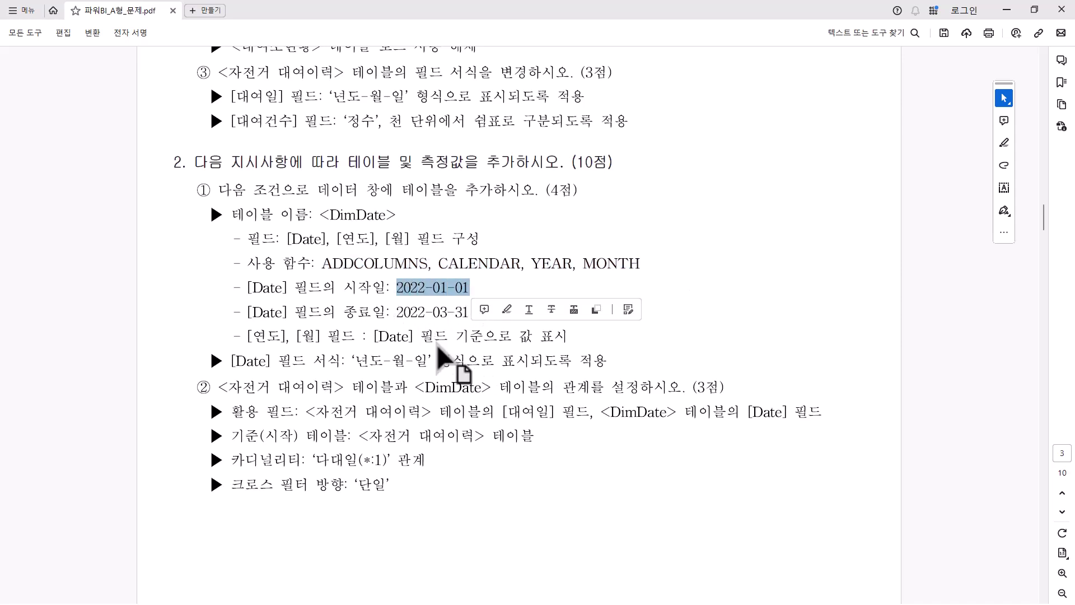
left_click_drag(397, 311, 469, 313)
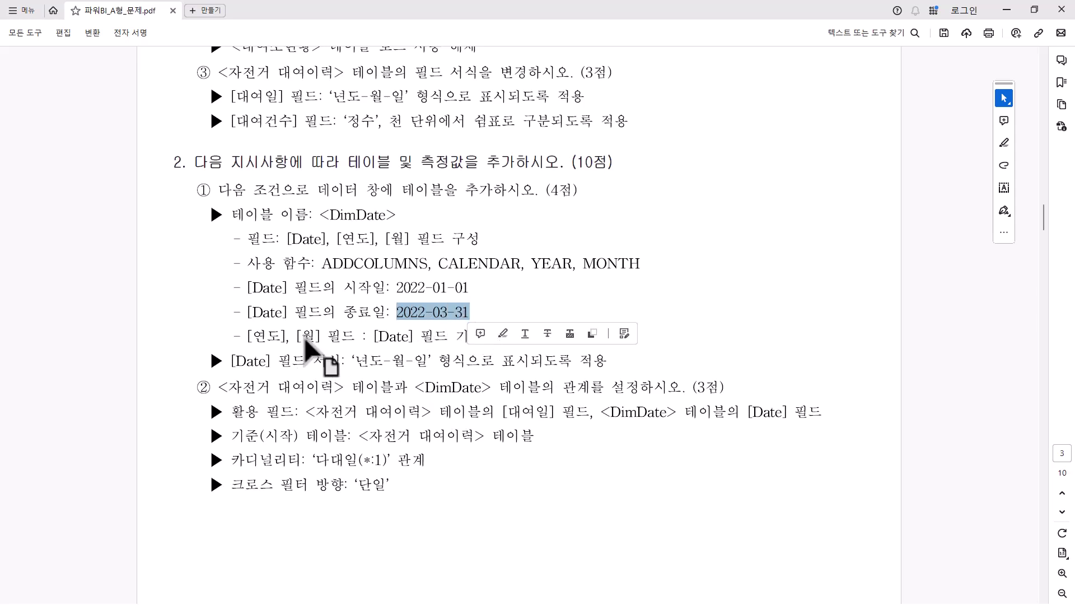
left_click_drag(374, 337, 568, 336)
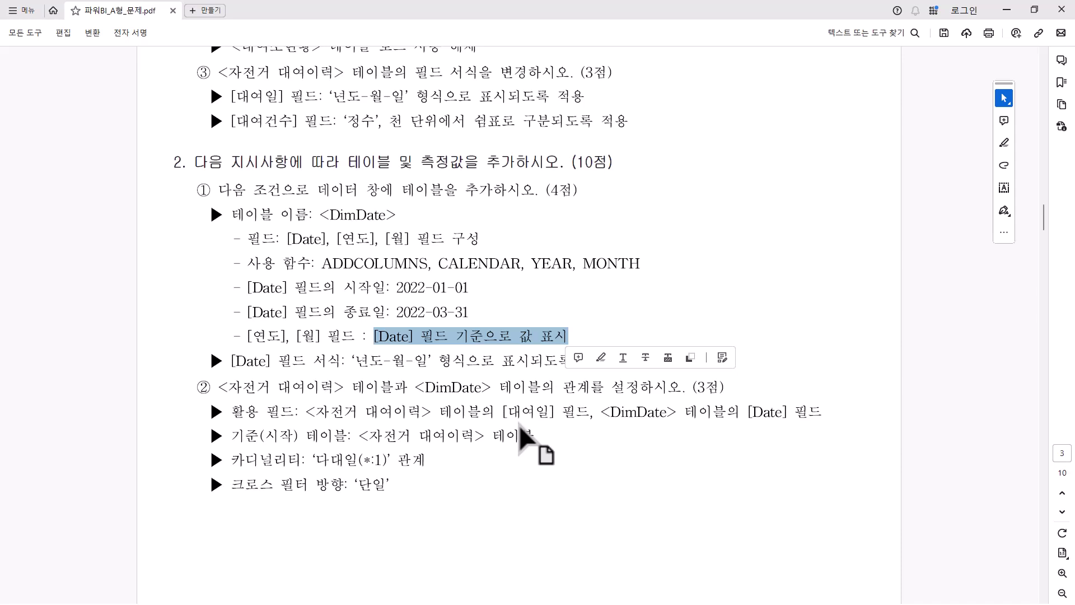
left_click_drag(224, 360, 429, 361)
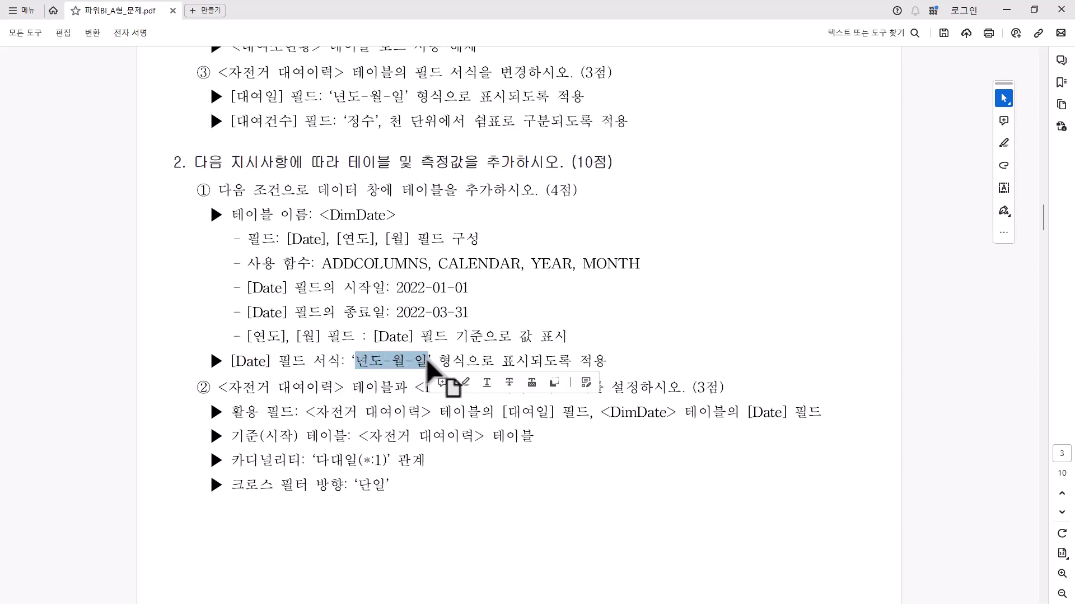
left_click(616, 357)
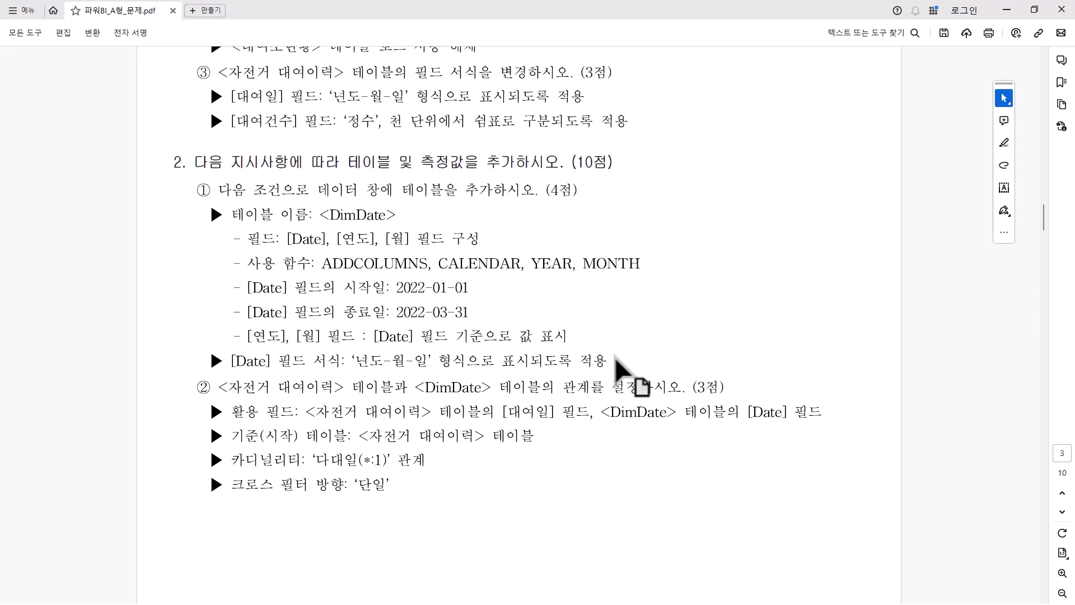
Consult the required functions in 파워BI_A형_문제.pdf, switch to Power BI Desktop and start a new calculated table named DimDate.
left_click_drag(247, 264, 619, 268)
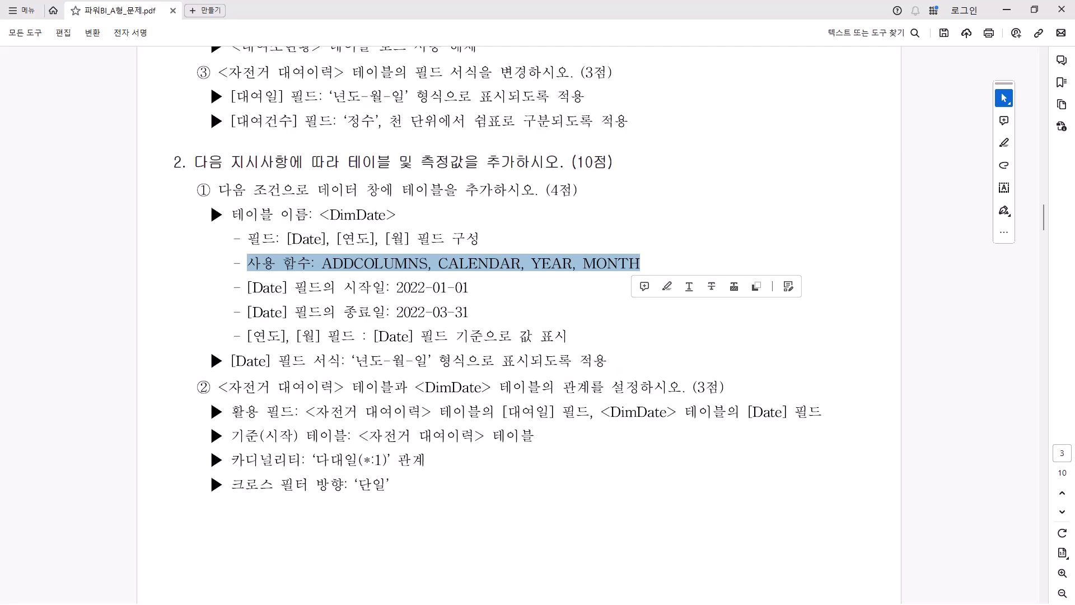
key("alt+Tab")
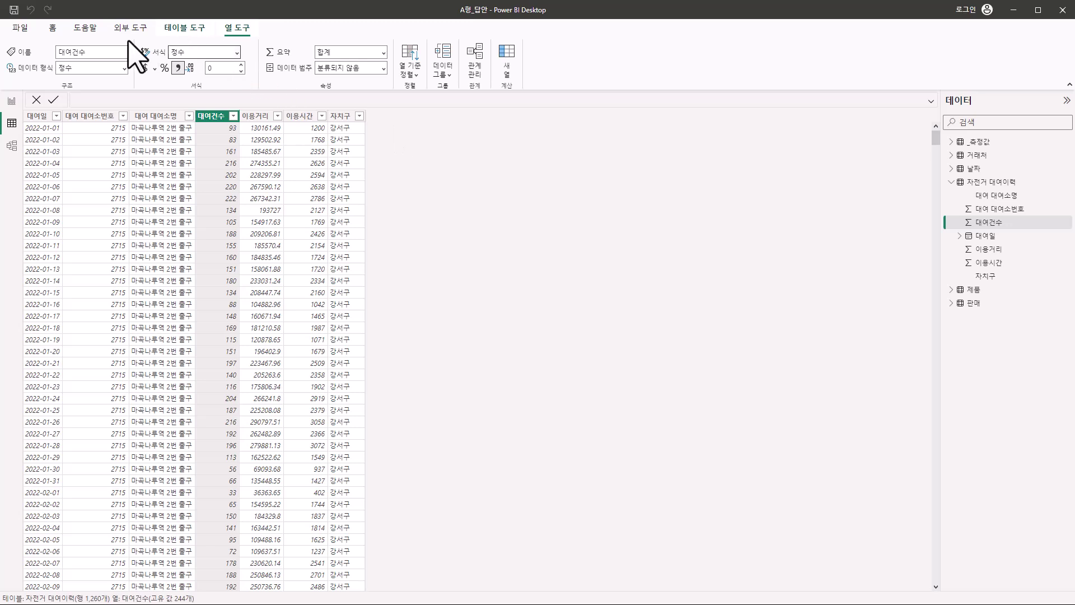
left_click(56, 32)
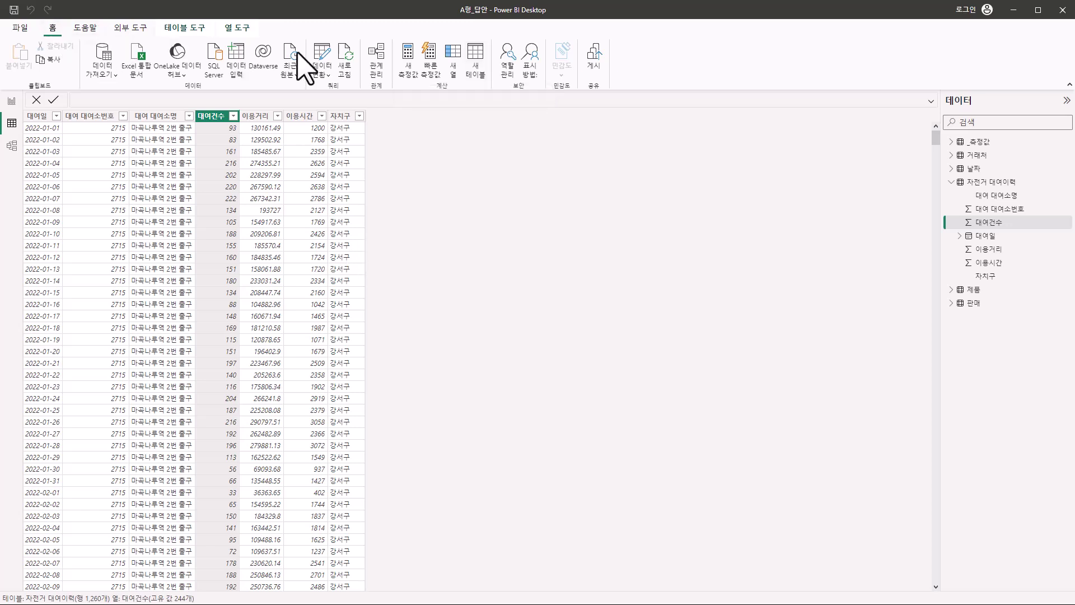
left_click(478, 84)
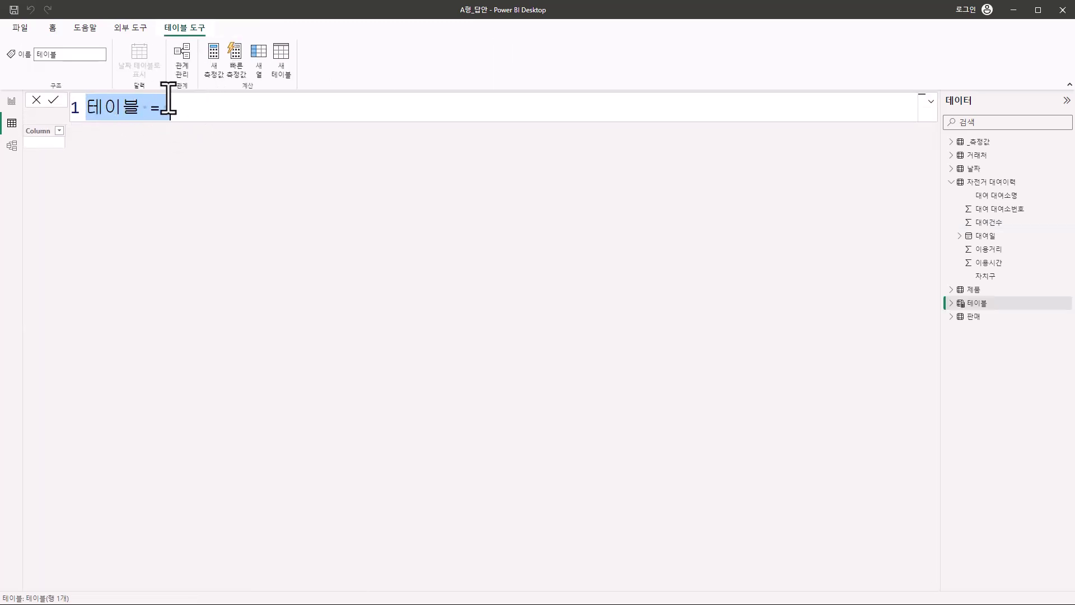
type("ㅇ")
key("BackSpace")
type("Dim")
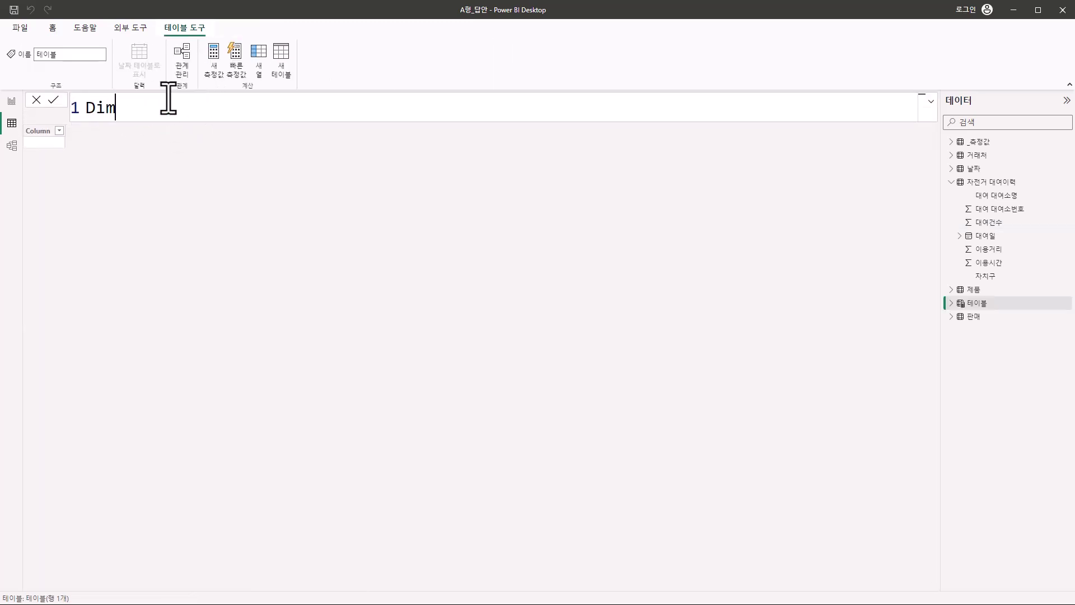
type("Date =")
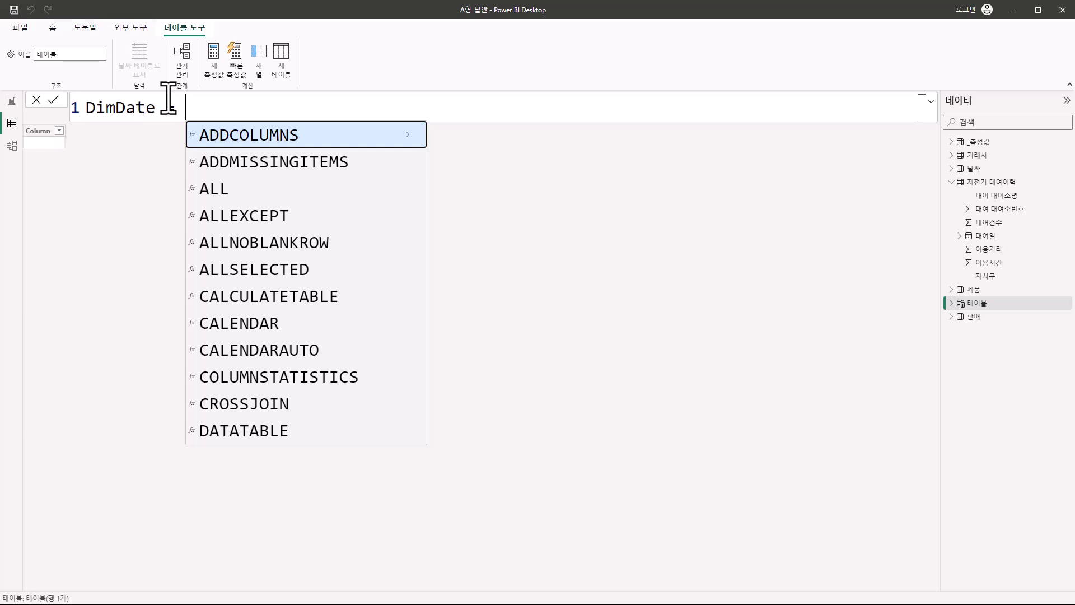
key("shift+Return")
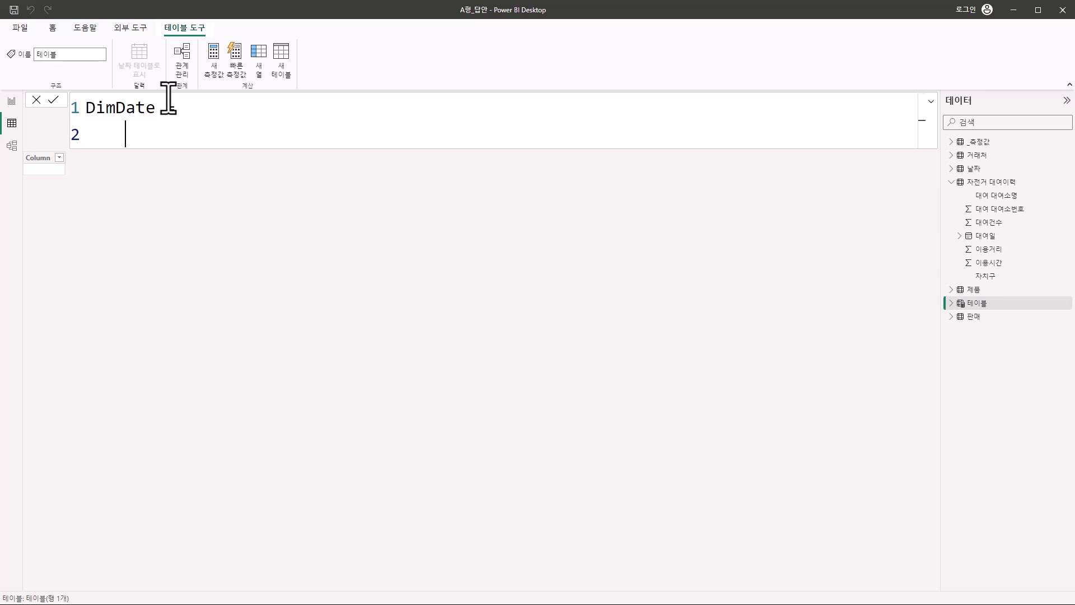
Define the DimDate table as CALENDAR(Date(2022,1,1), Date(2022,3,31)) and commit the formula.
type("calen")
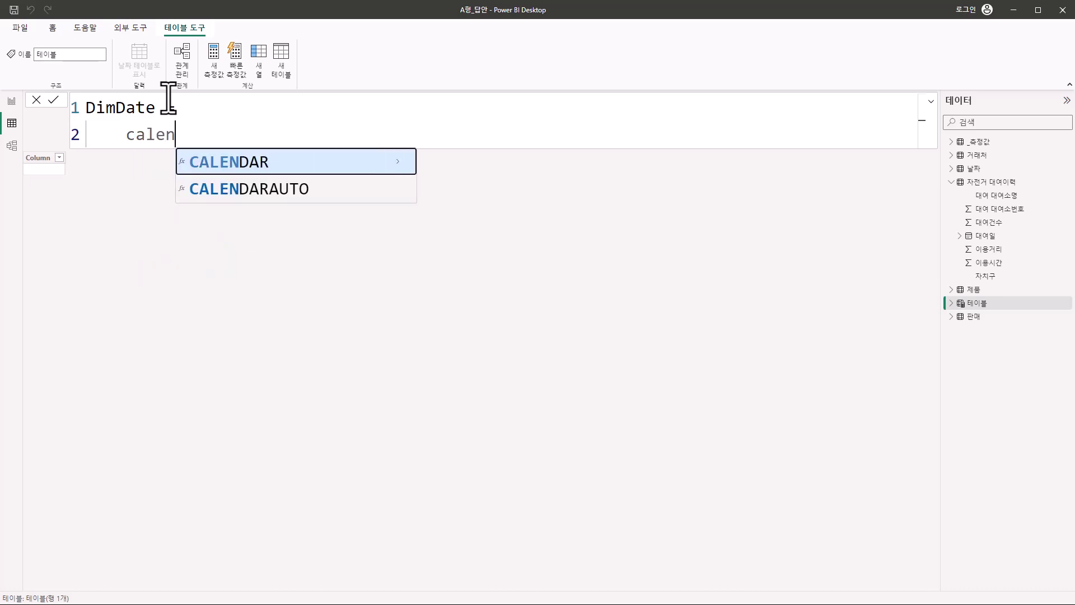
key("Tab")
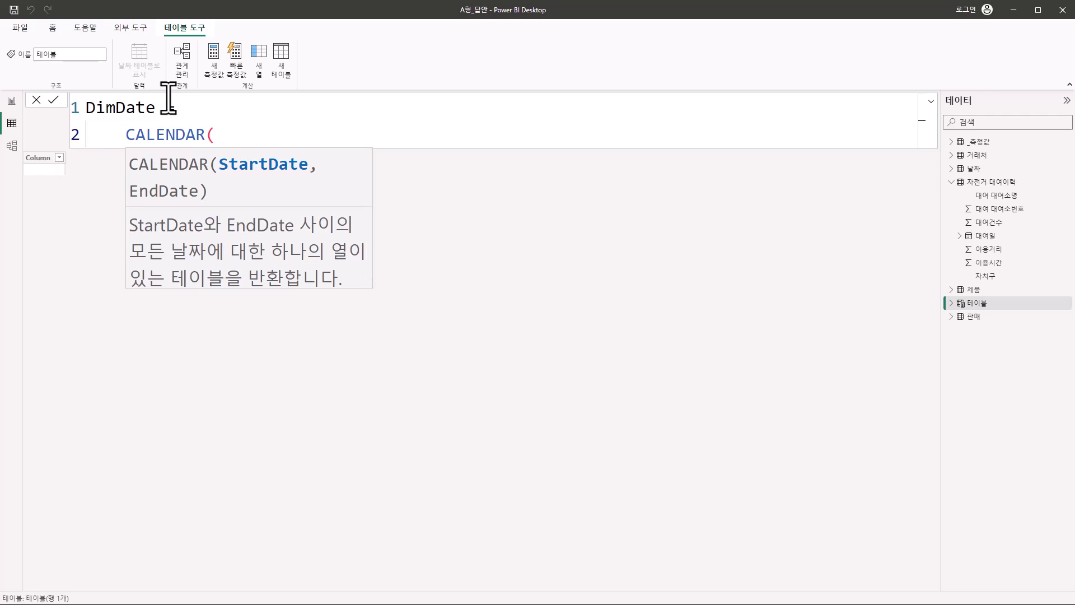
type("Date(")
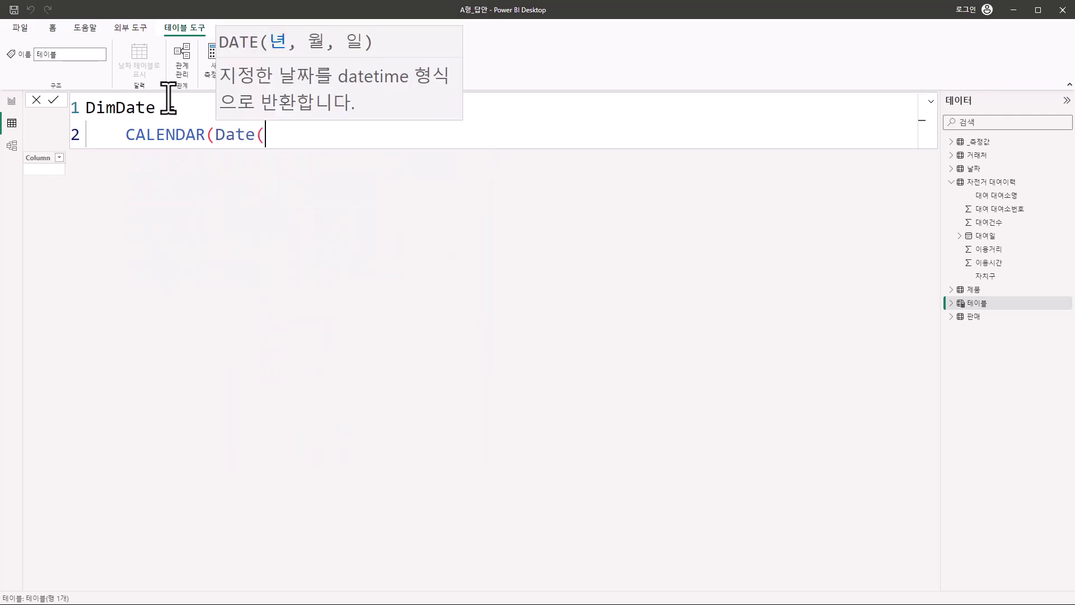
type("2022,1,1),")
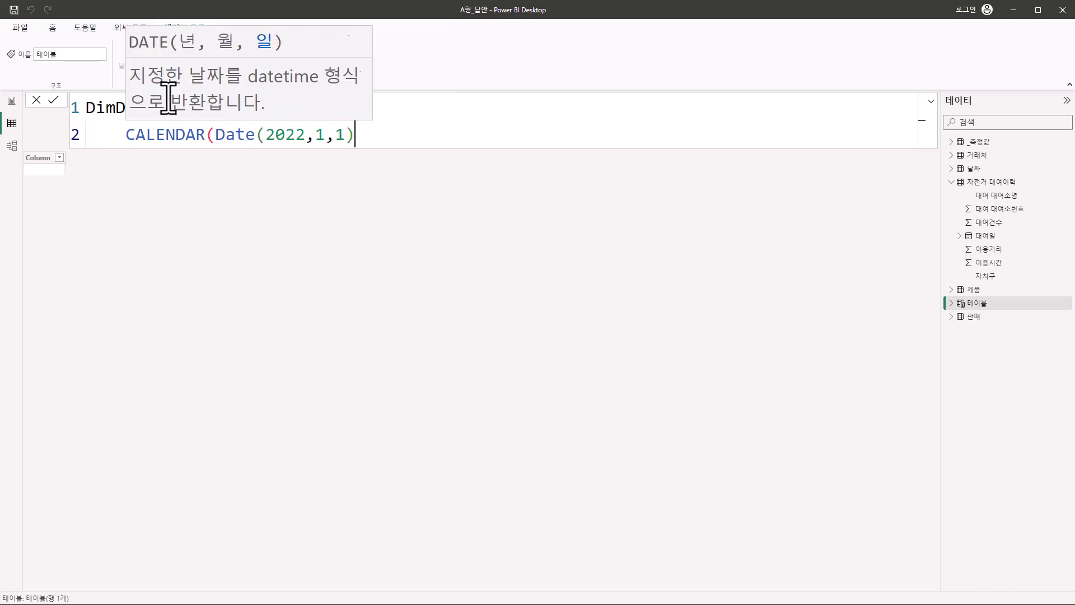
type(" Date(")
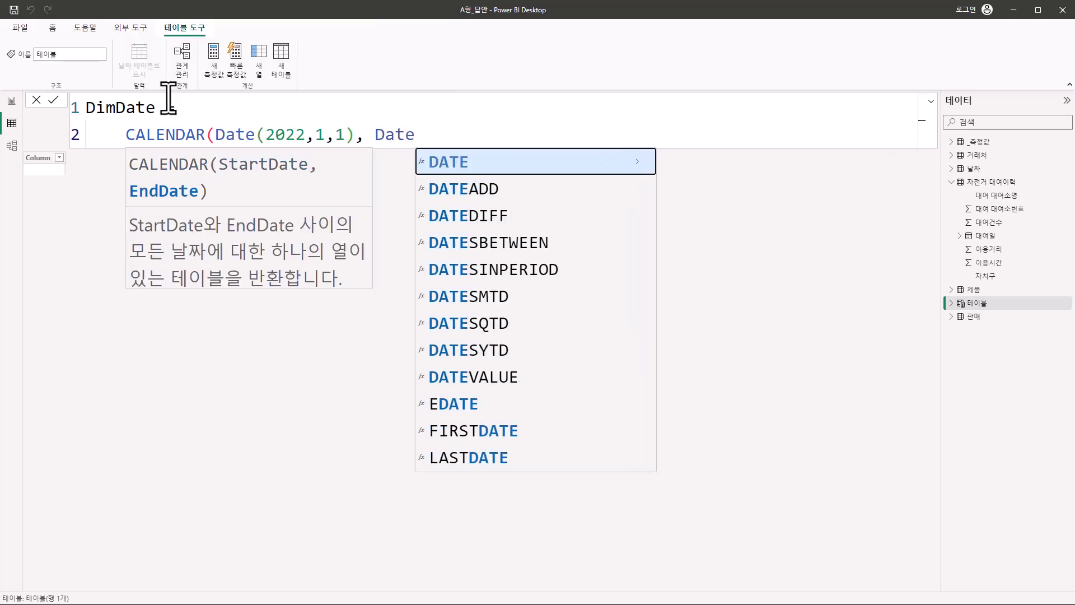
type("2022,")
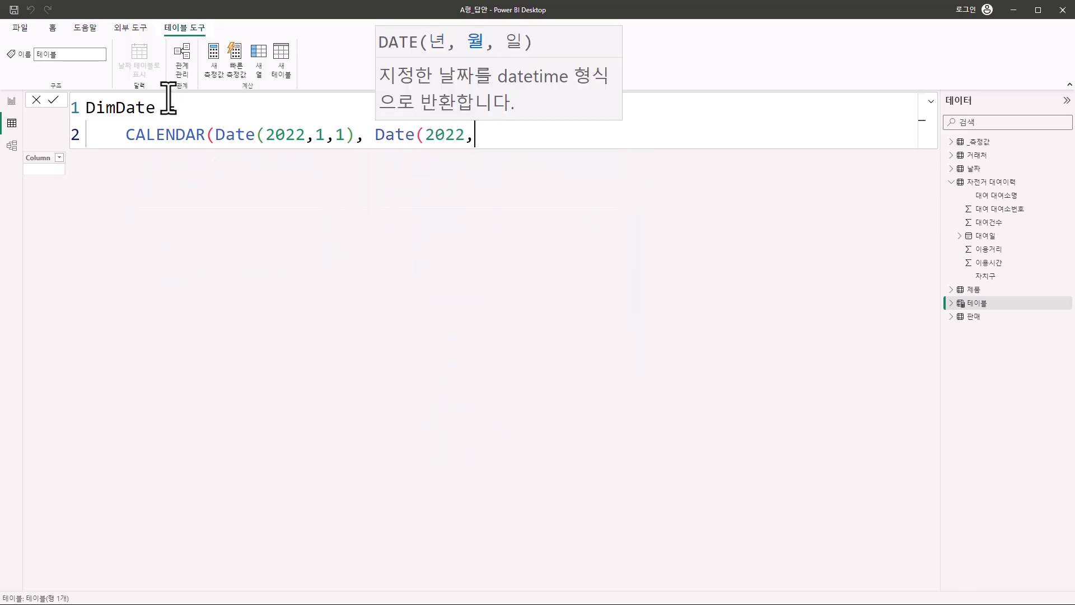
type("3,31)")
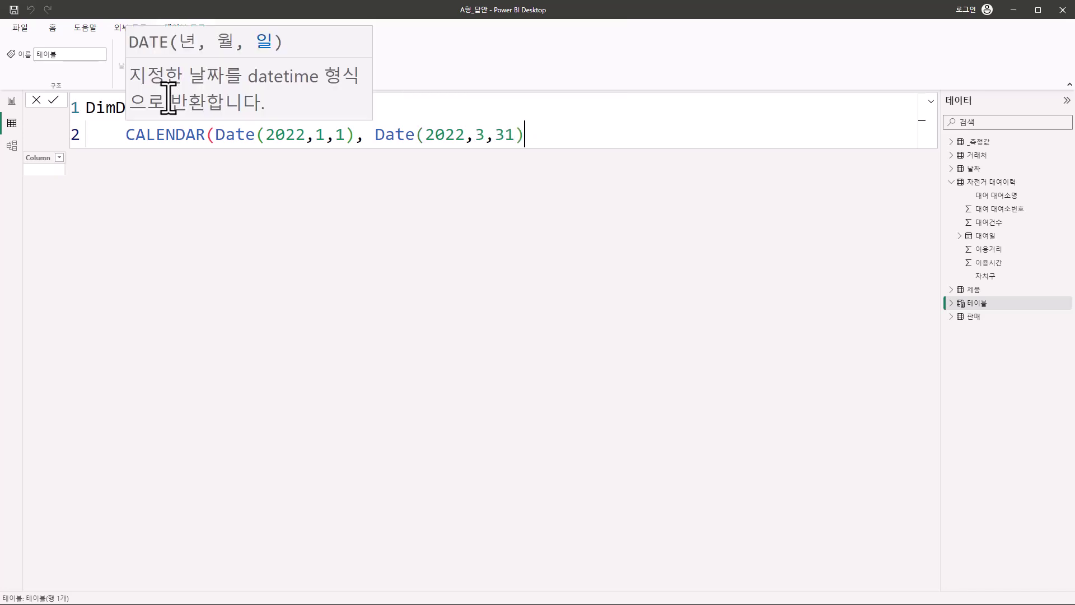
type(")")
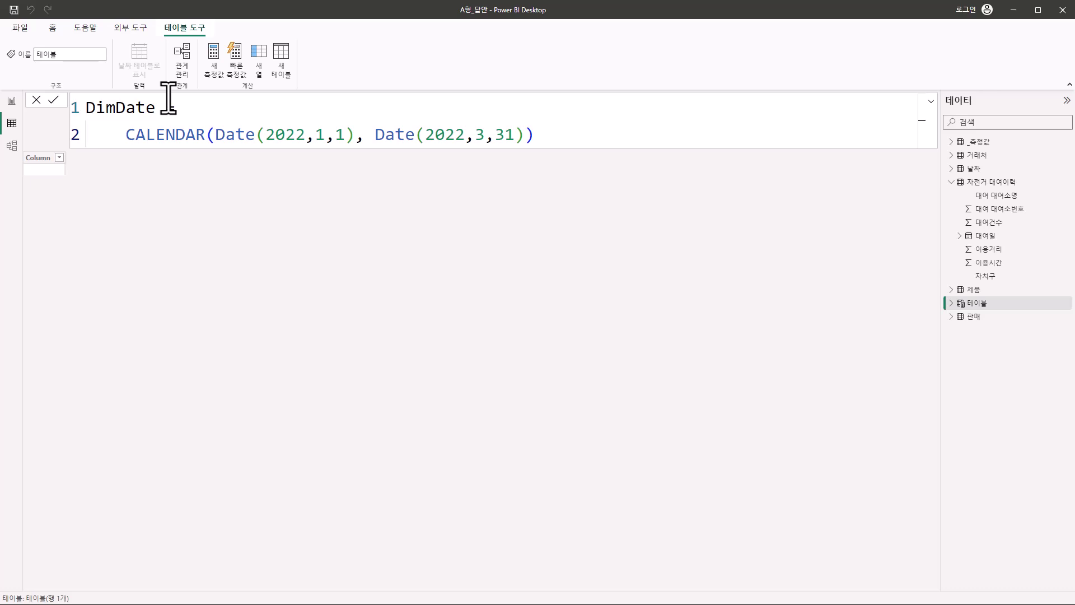
key("Return")
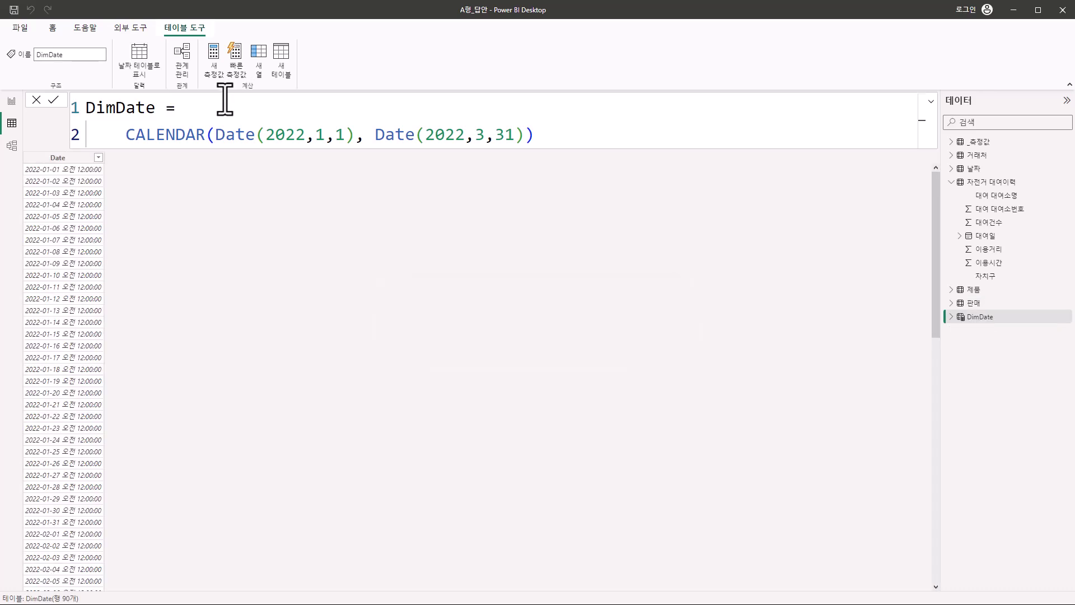
Wrap the CALENDAR expression of DimDate in ADDCOLUMNS( as its table argument, followed by a comma and a new line.
left_click(954, 320)
left_click_drag(128, 135, 207, 136)
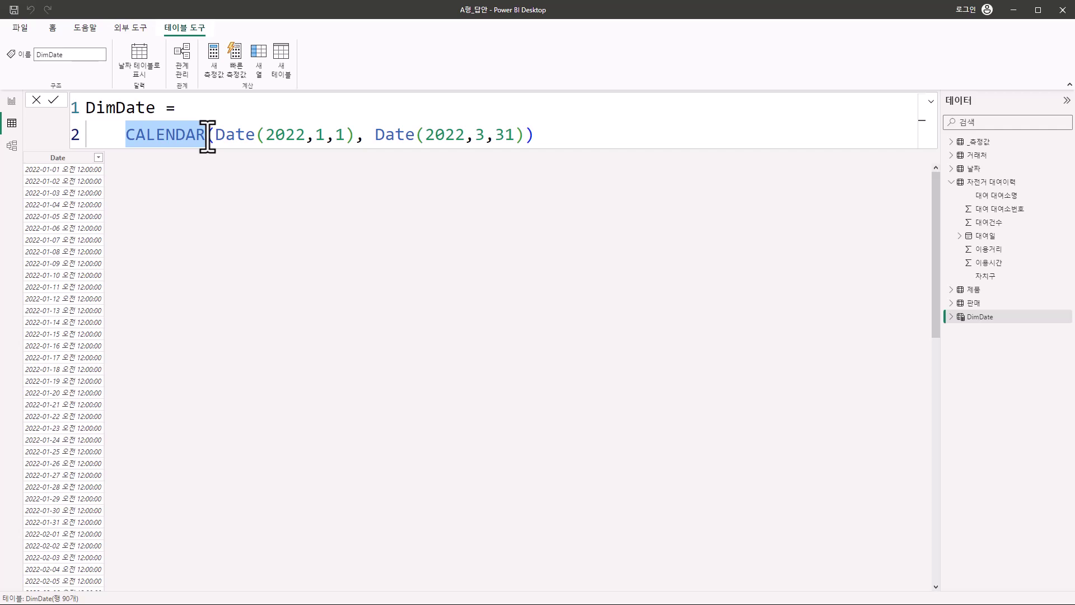
left_click(72, 158)
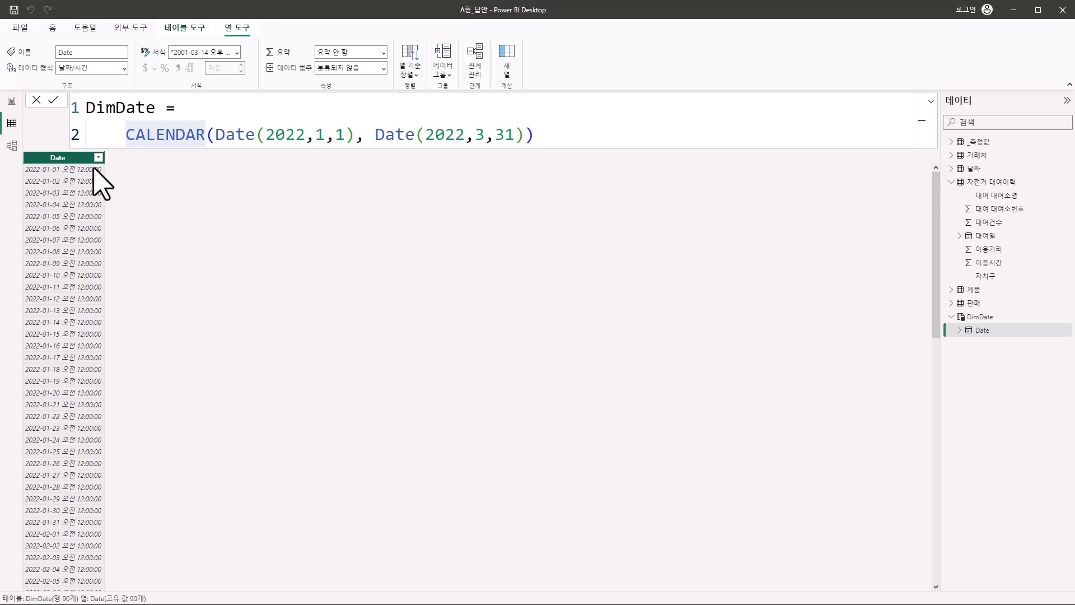
left_click(209, 108)
key("shift+Return")
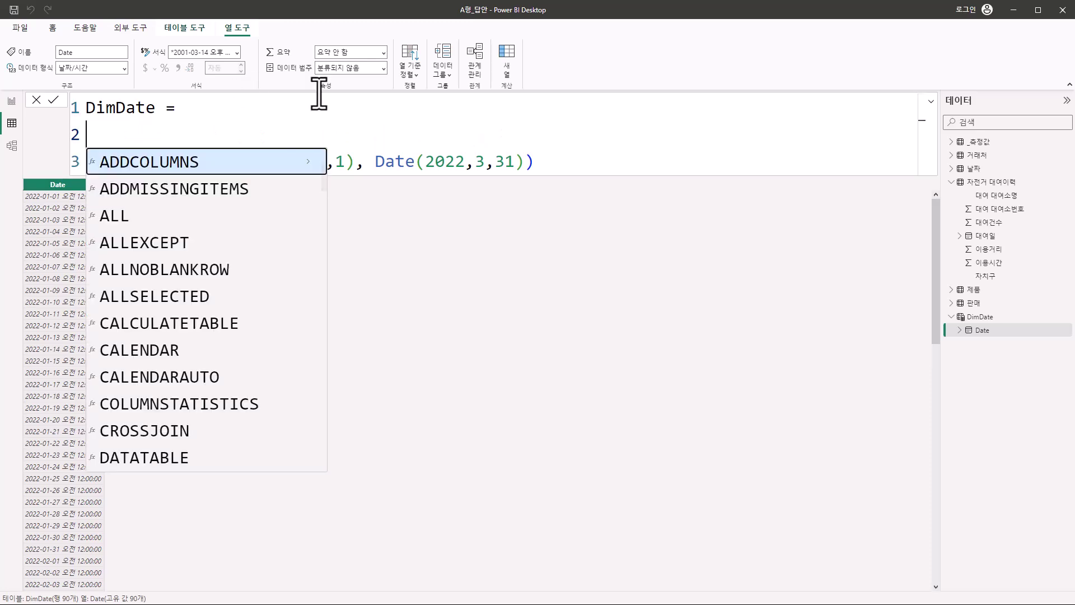
key("Tab")
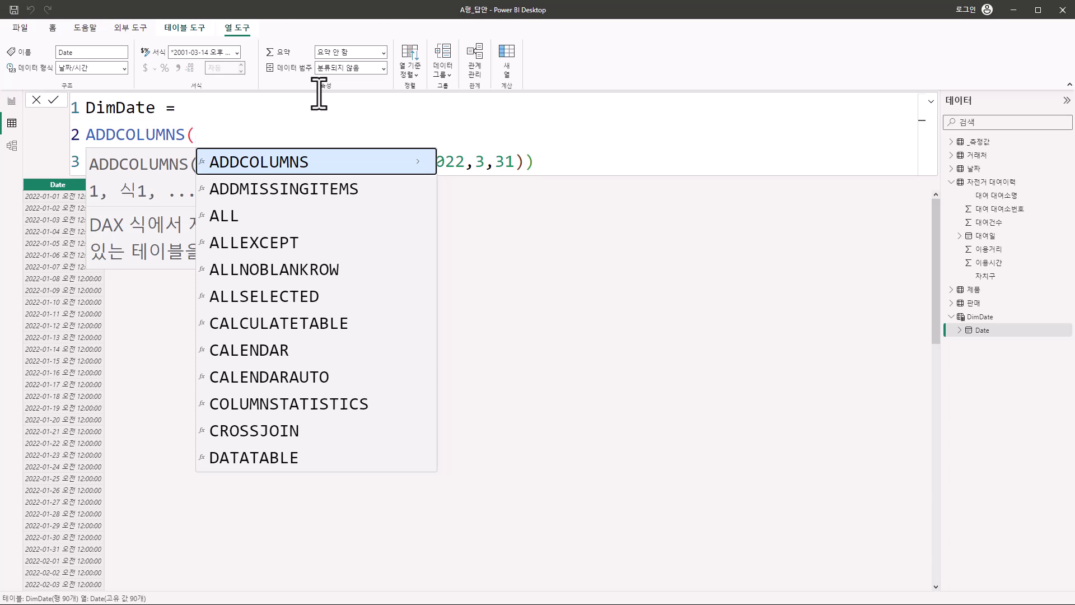
left_click(554, 162)
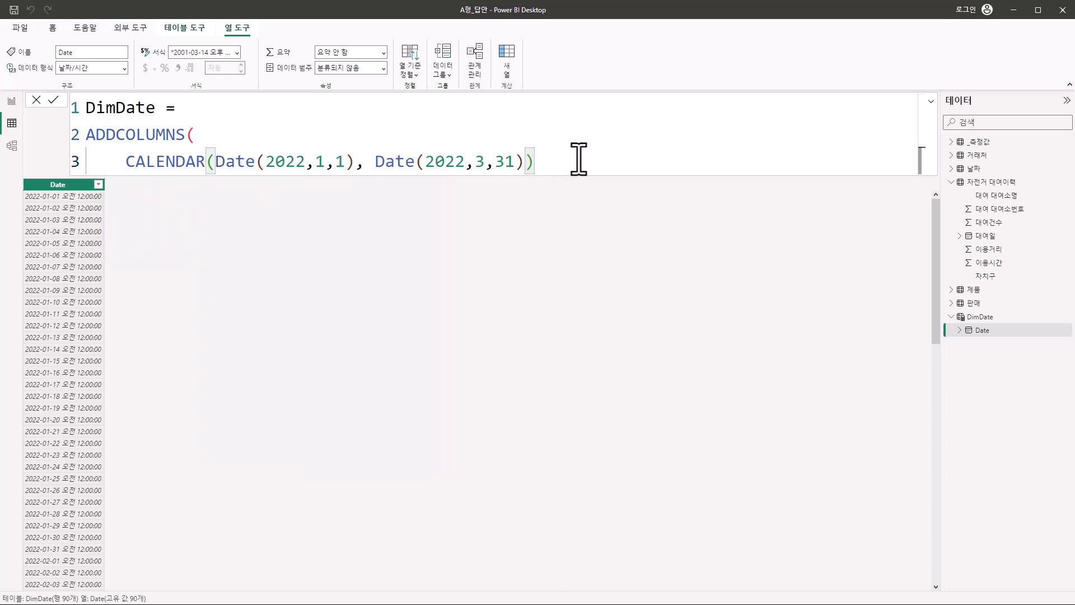
type(",")
key("shift+Return")
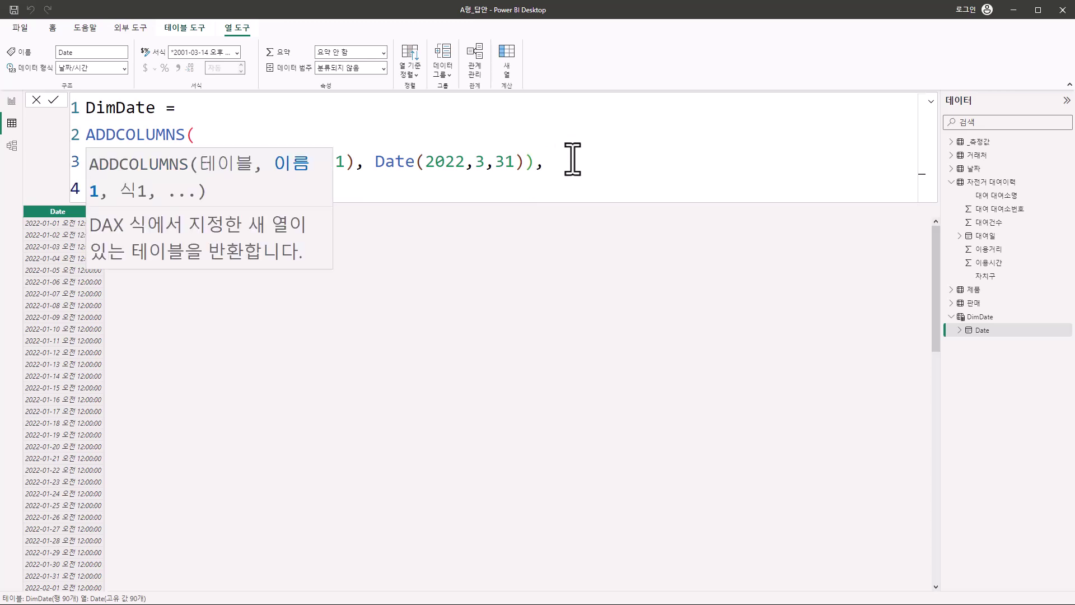
Add the "연도" column to the ADDCOLUMNS formula with the expression Year([Date]).
type("\"d")
key("BackSpace")
type("연도\"")
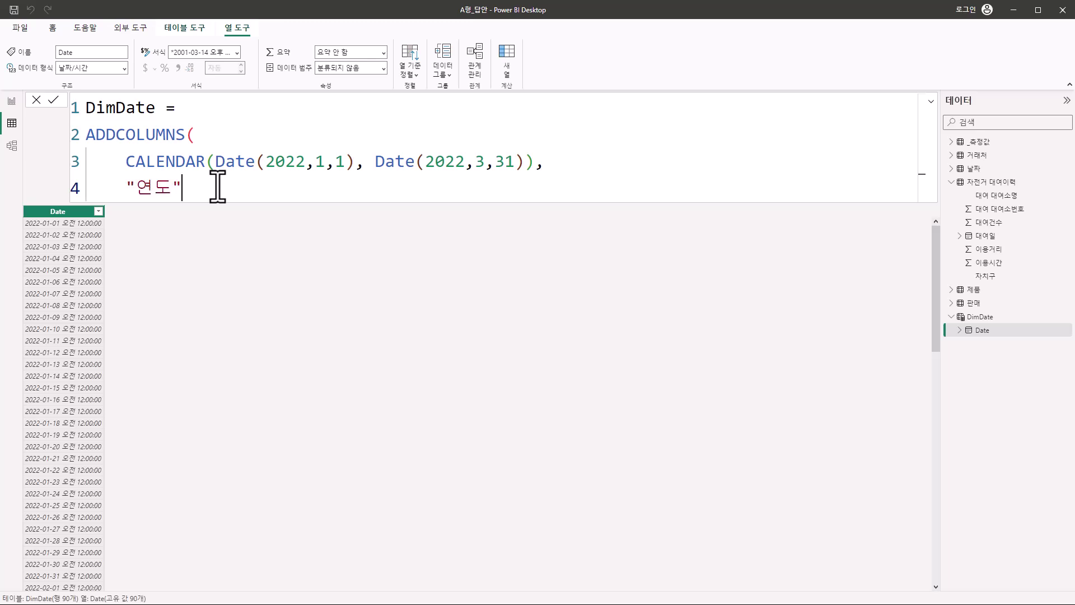
type(", Year(")
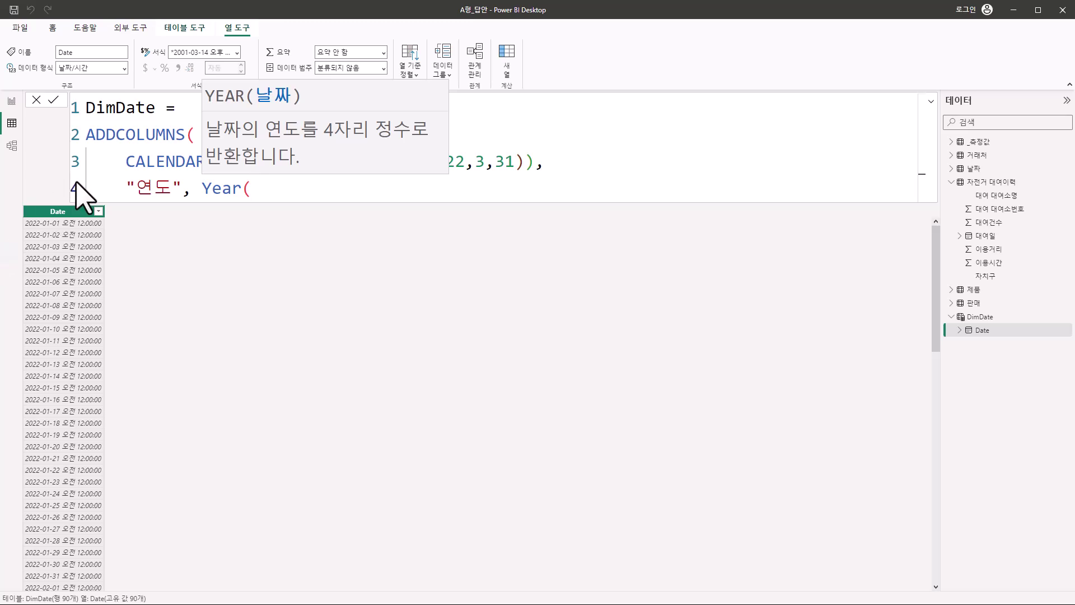
type("[")
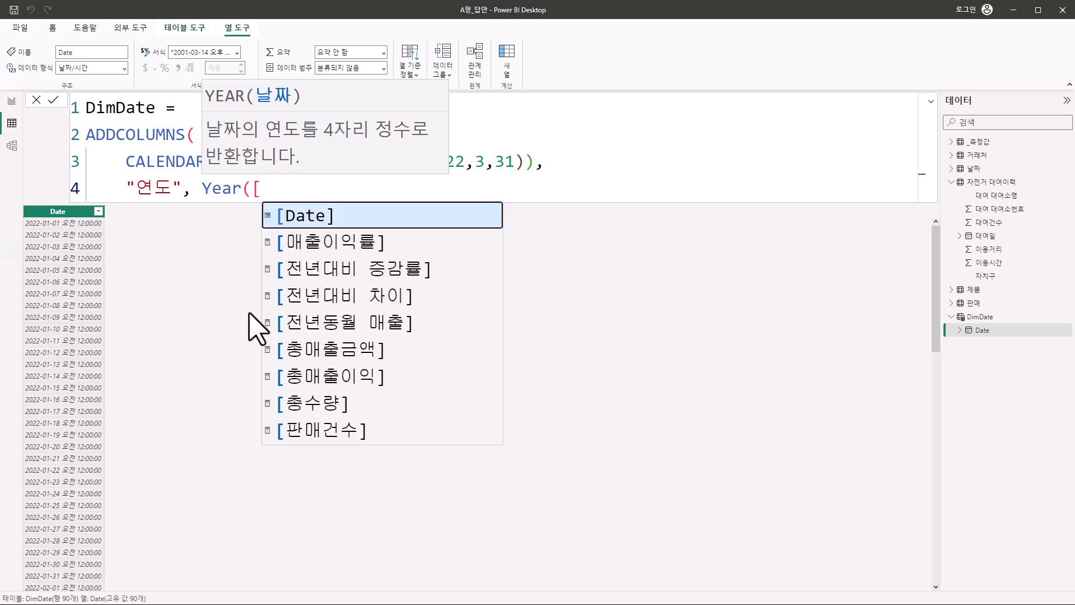
key("Tab")
type(")")
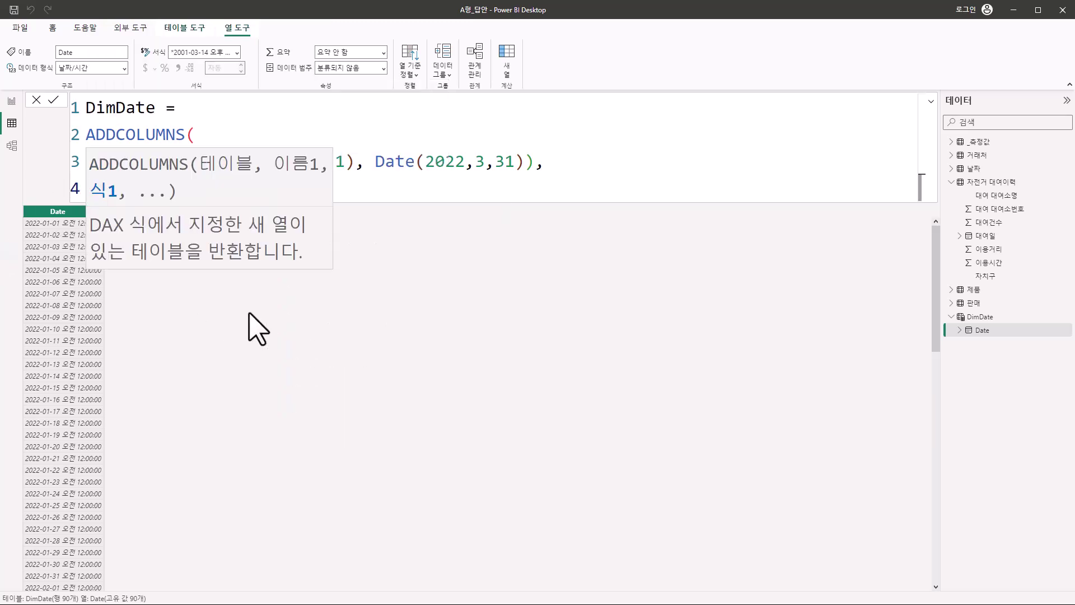
type(",")
left_click(366, 161)
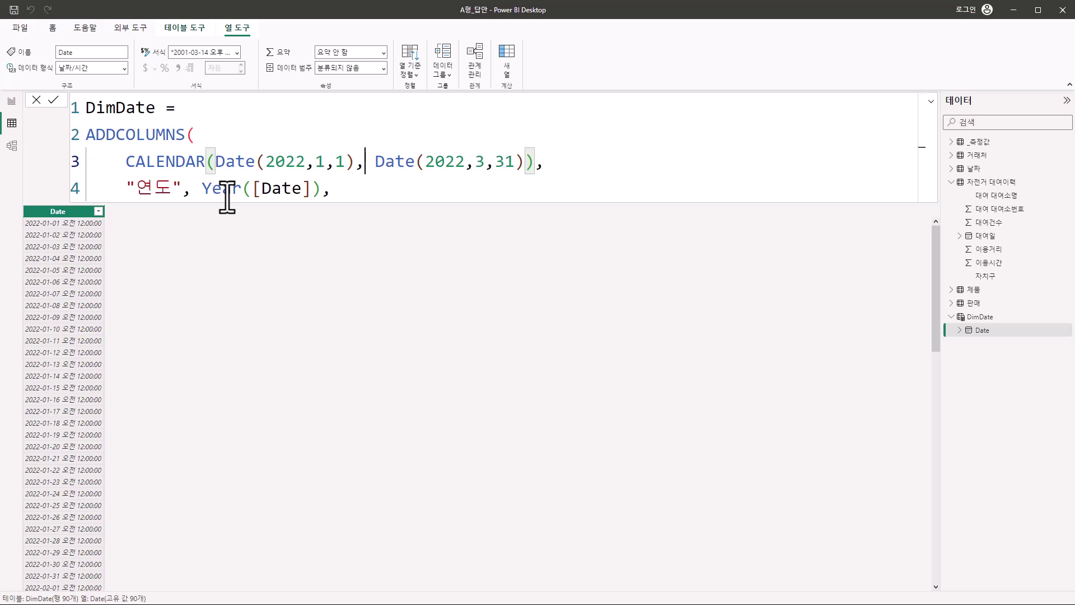
left_click(405, 189)
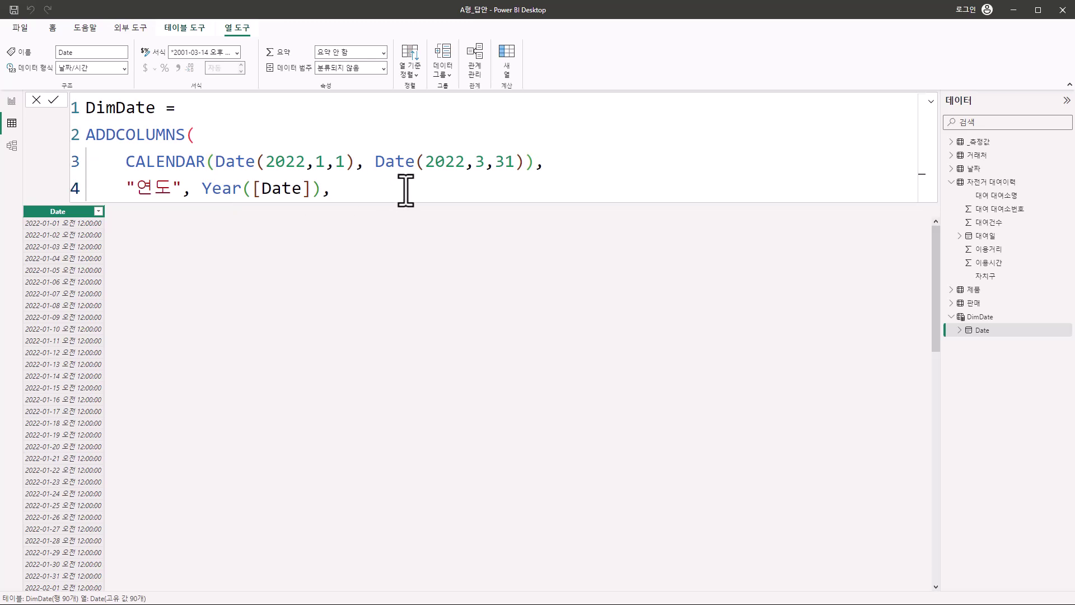
Add the "월" column with the expression Month([Date]), close ADDCOLUMNS on its own line and commit the DimDate formula.
key("shift+Return")
type("\"dn")
key("BackSpace")
key("BackSpace")
type("월\",")
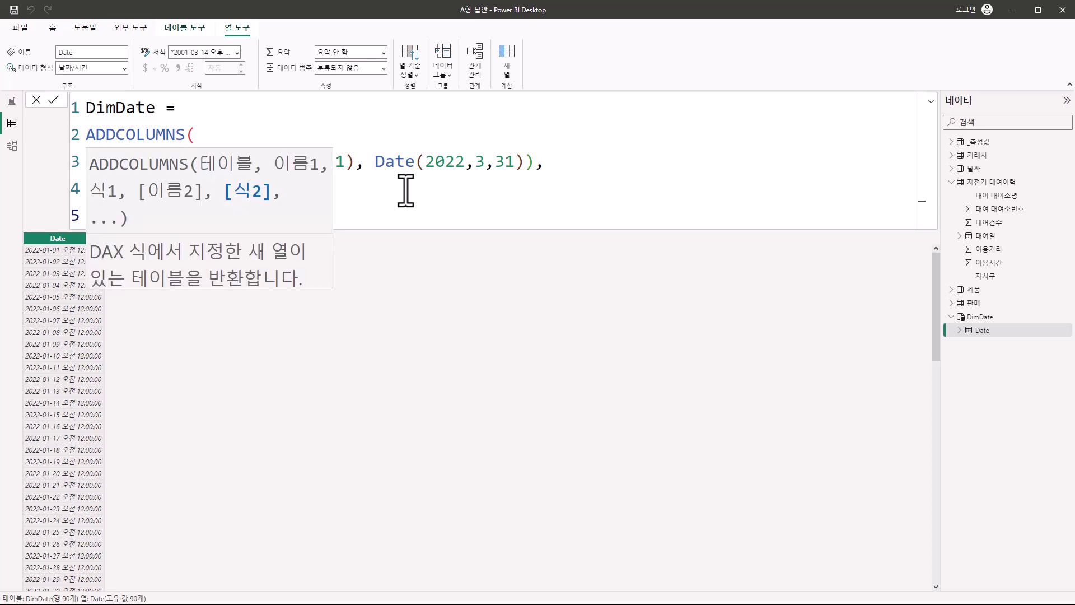
type(" ㅡ")
key("BackSpace")
type("Month([")
key("Tab")
type(")")
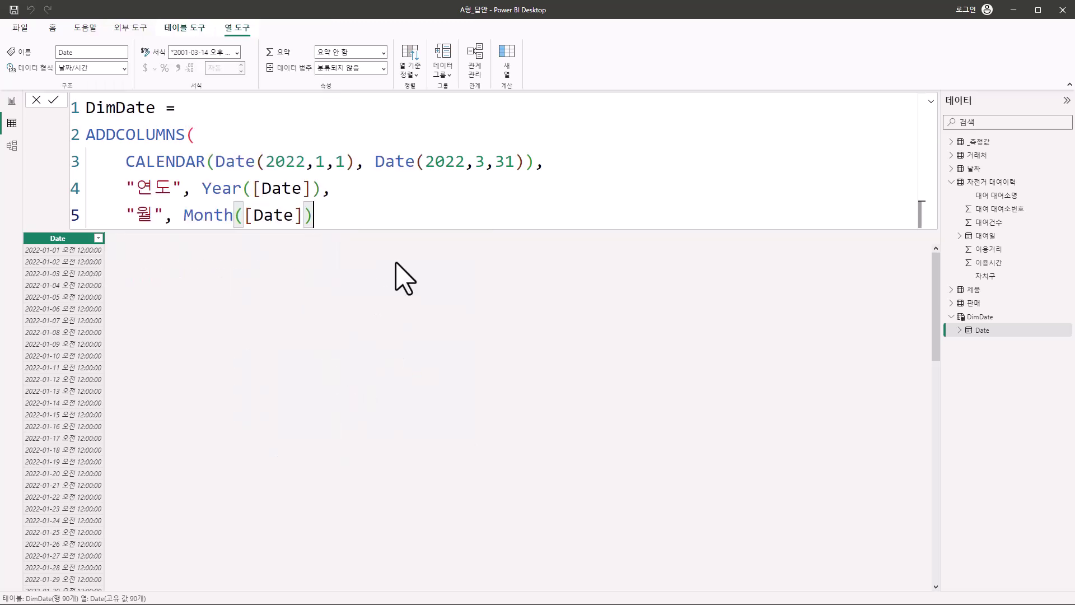
key("shift+Return")
key("BackSpace")
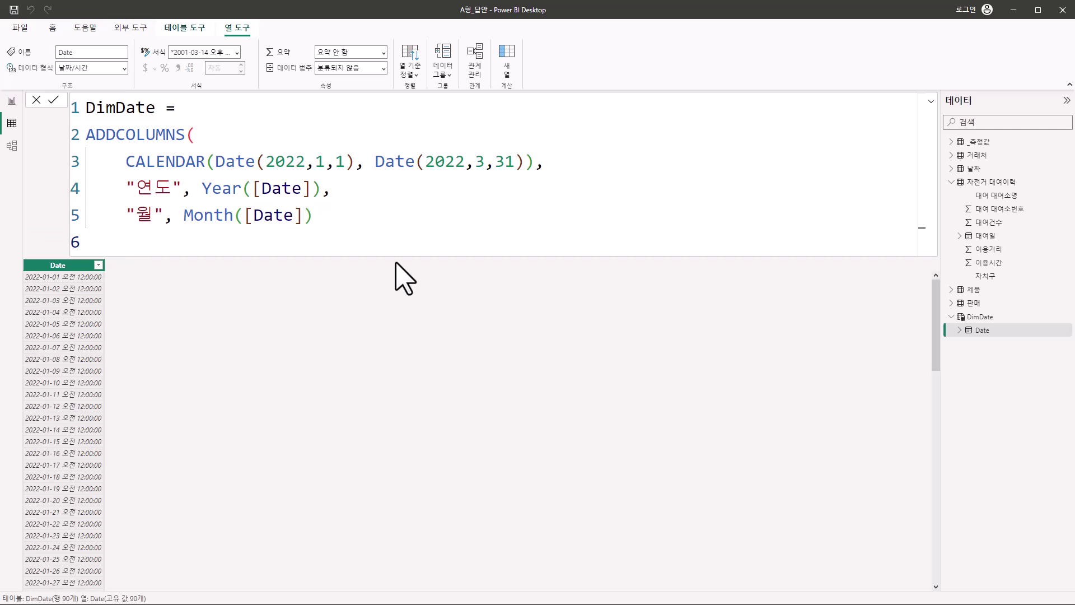
type(")")
key("Return")
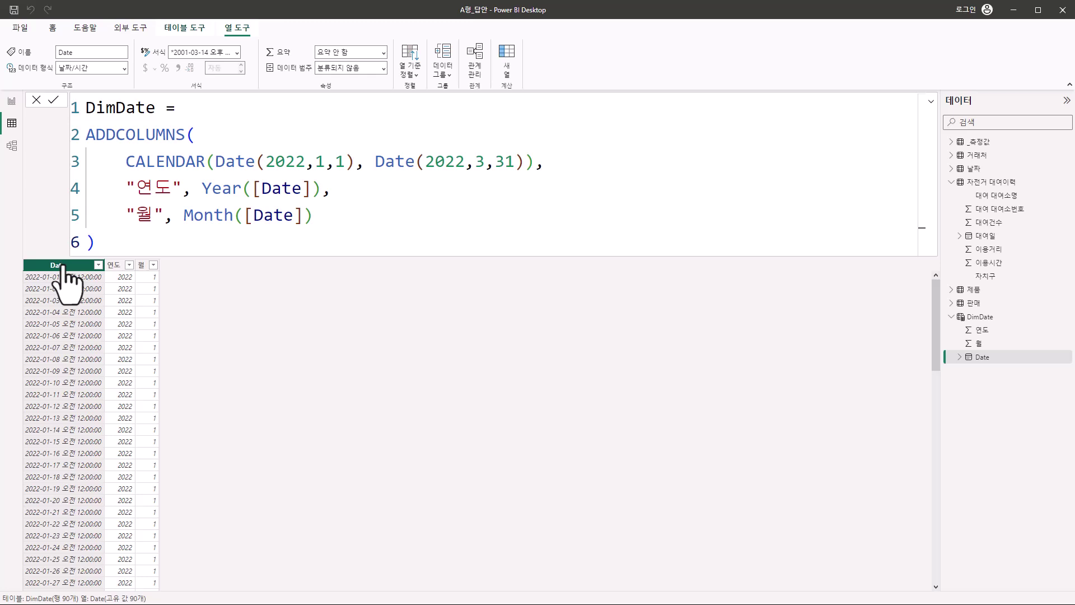
Set the DimDate Date column's format to *2001-03-14 (Short Date) and return to problem 2 in 파워BI_A형_문제.pdf.
left_click(238, 52)
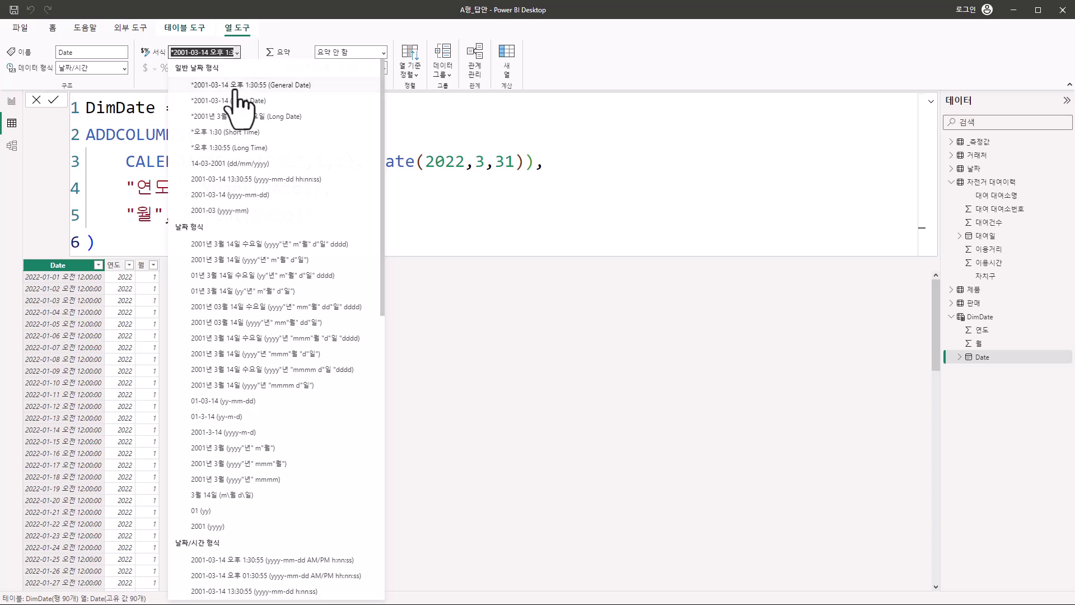
left_click(204, 105)
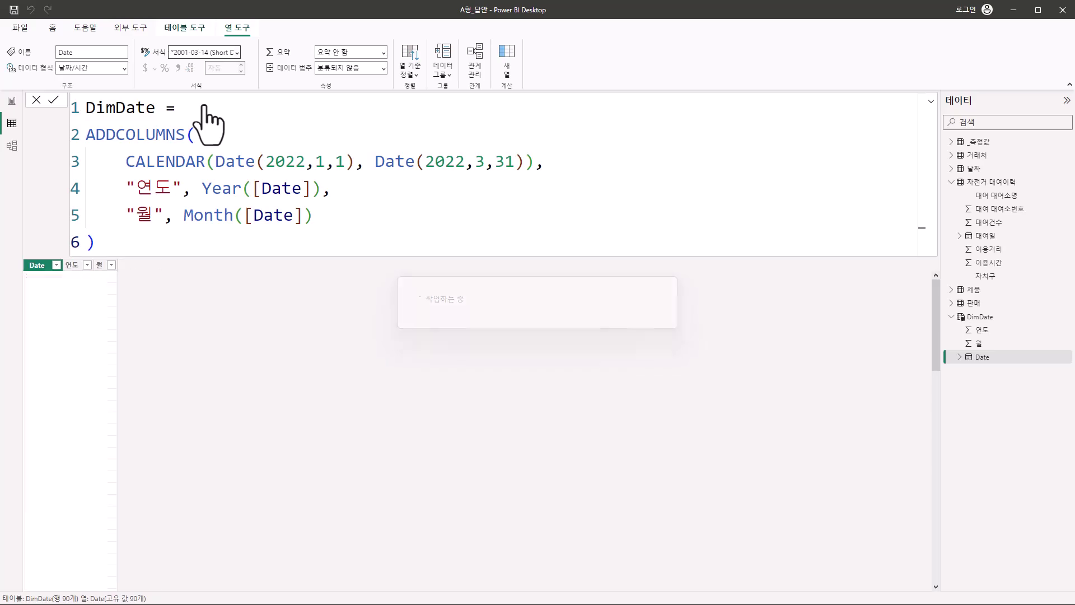
key("alt+Tab")
left_click(360, 311)
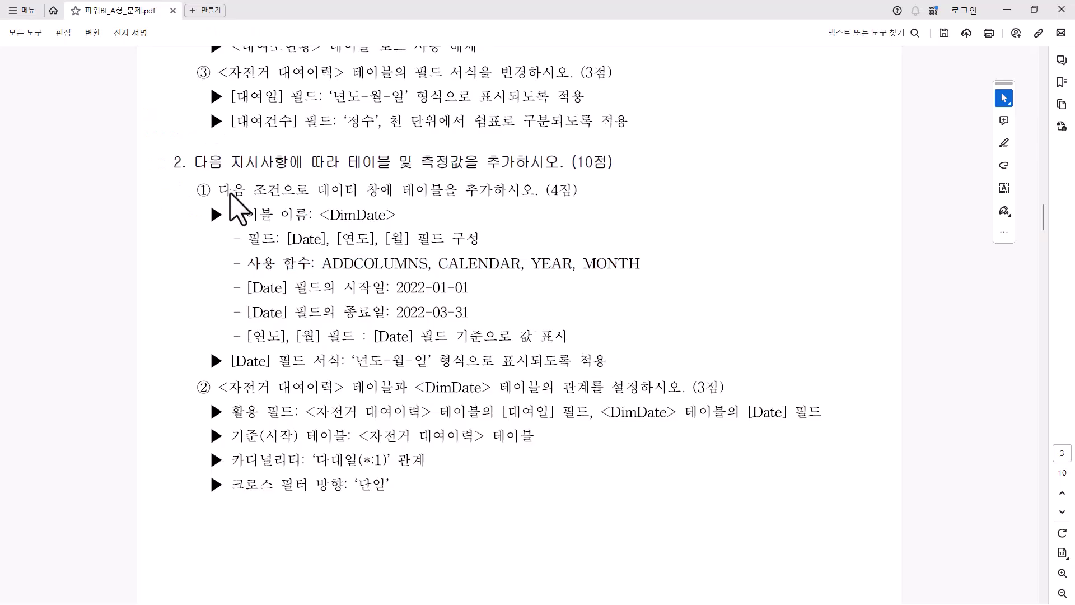
Review problem 2-② for the fields, starting table, cardinality and cross-filter direction required for the relationship.
left_click_drag(199, 190, 579, 342)
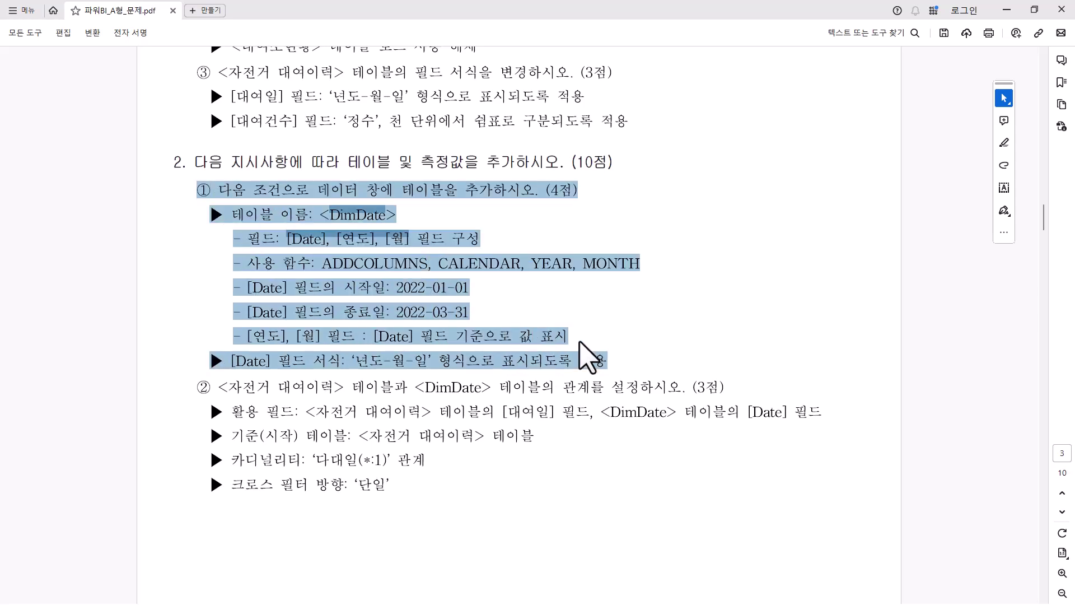
left_click(480, 485)
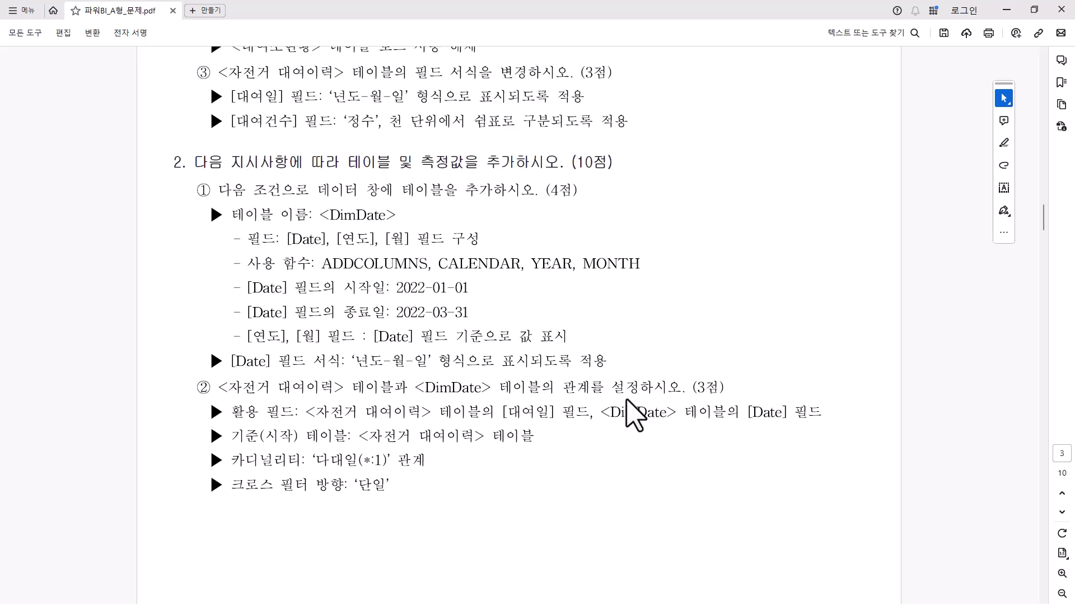
left_click_drag(315, 412, 817, 412)
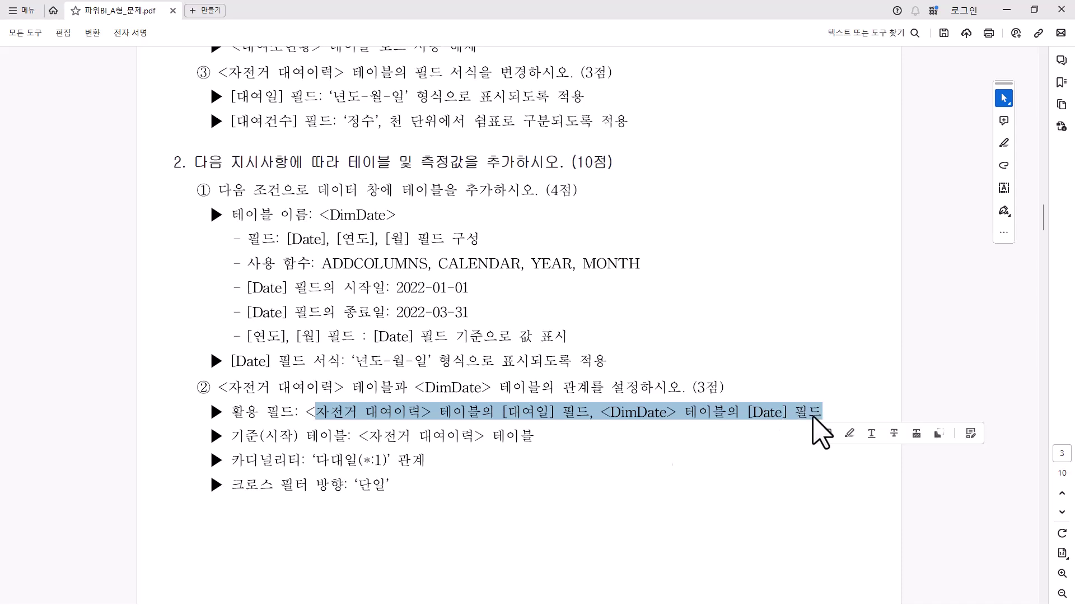
left_click(632, 414)
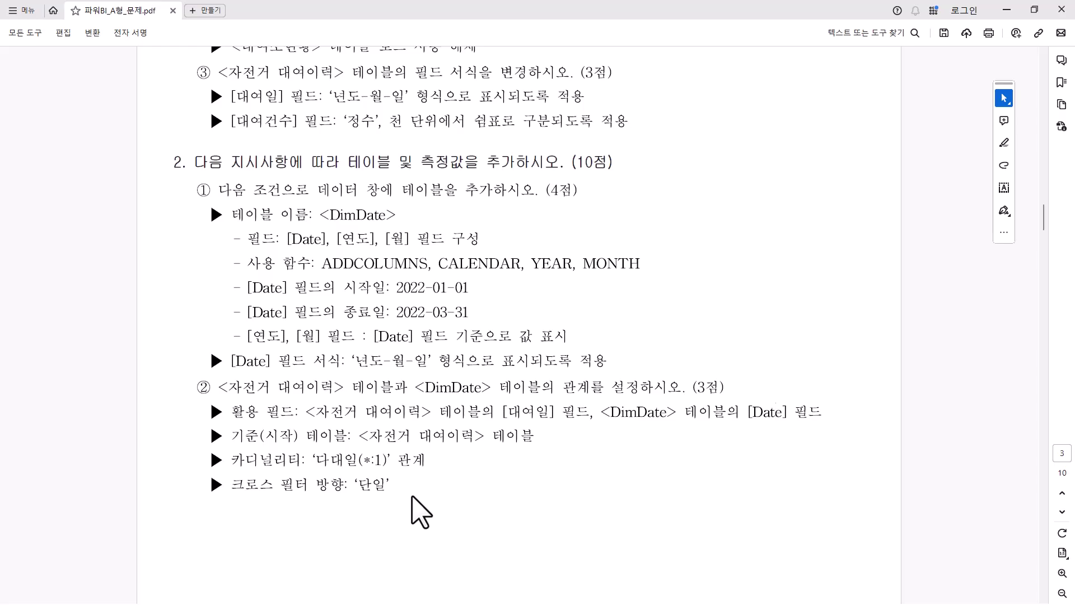
Switch to Power BI Desktop's model view and spread the overlapping 제품, DimDate and 자전거 대여이력 tables apart.
key("alt+Tab")
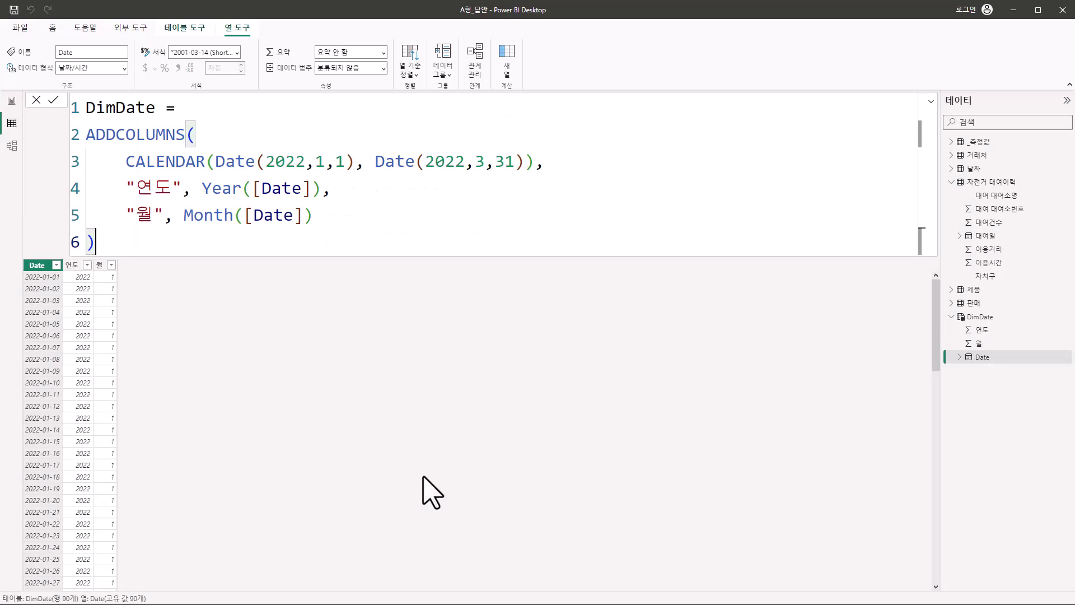
left_click(11, 148)
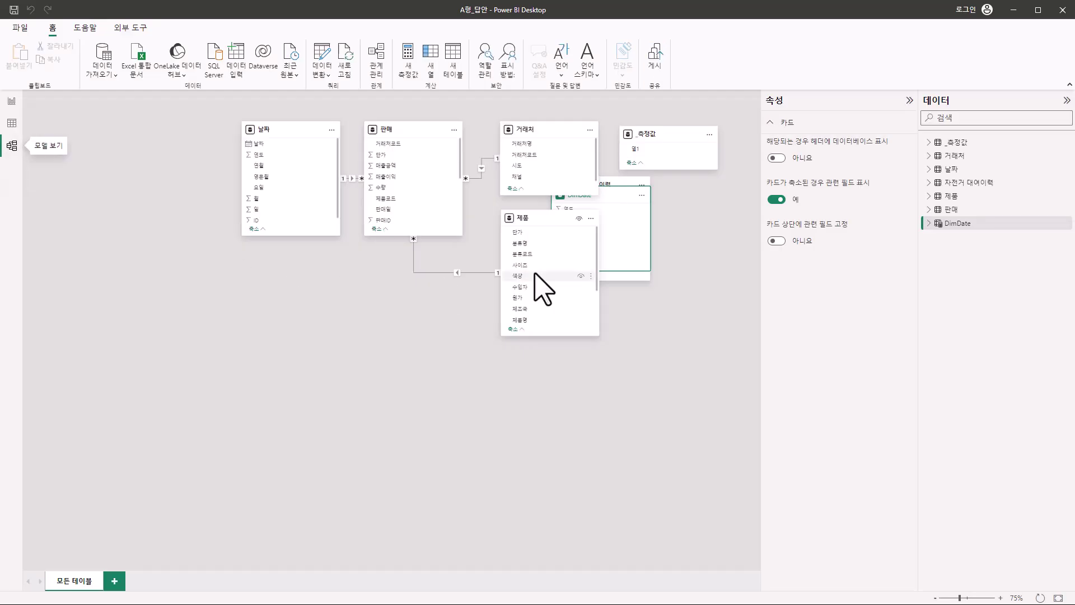
left_click_drag(543, 221, 270, 307)
left_click_drag(605, 196, 490, 323)
left_click_drag(612, 186, 637, 323)
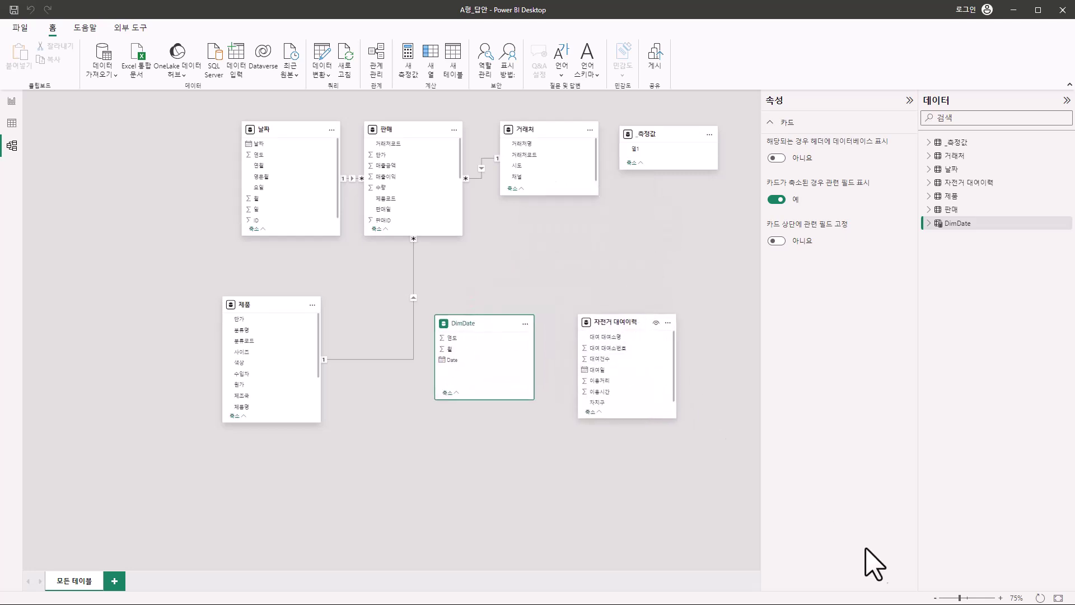
Place the 자전거 대여이력 and DimDate tables side by side below the 거래처 and _측정값 tables.
left_click(1000, 597)
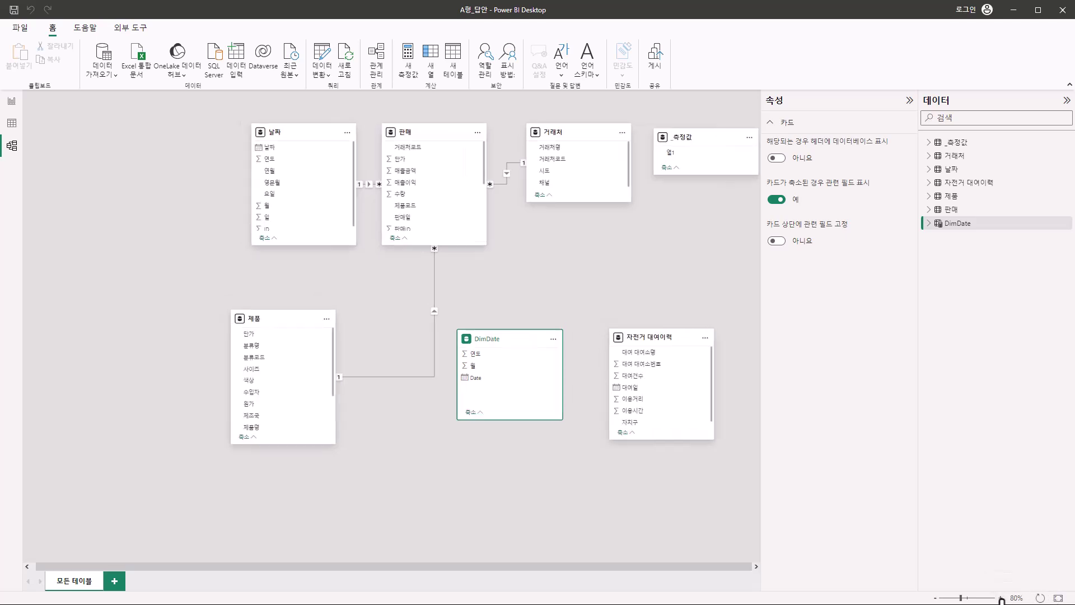
left_click(1000, 597)
left_click(1000, 597)
left_click_drag(562, 567, 689, 566)
left_click_drag(560, 409, 621, 325)
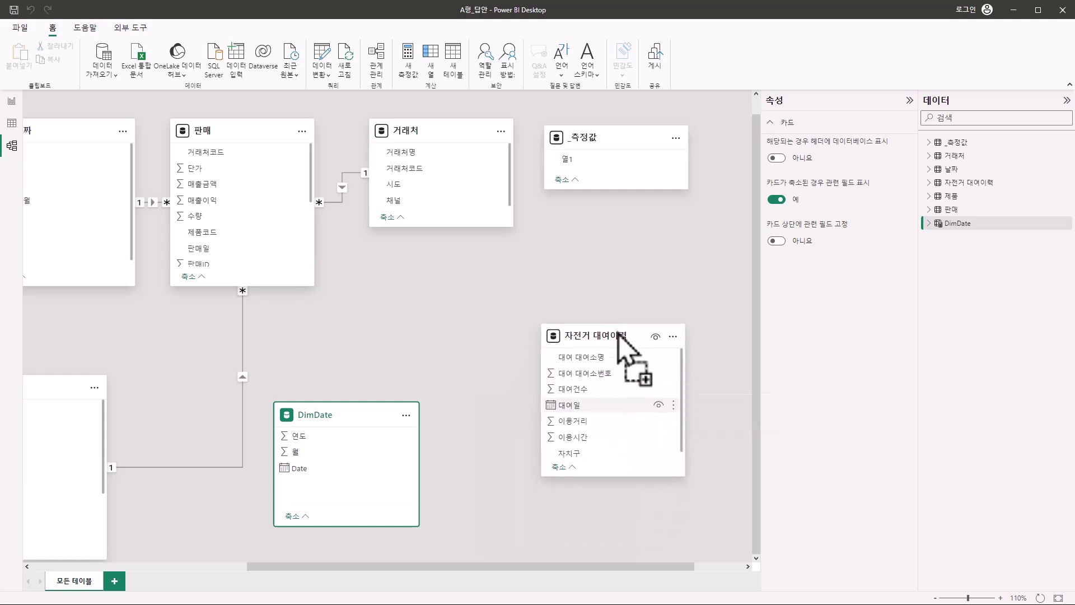
left_click_drag(335, 413, 413, 328)
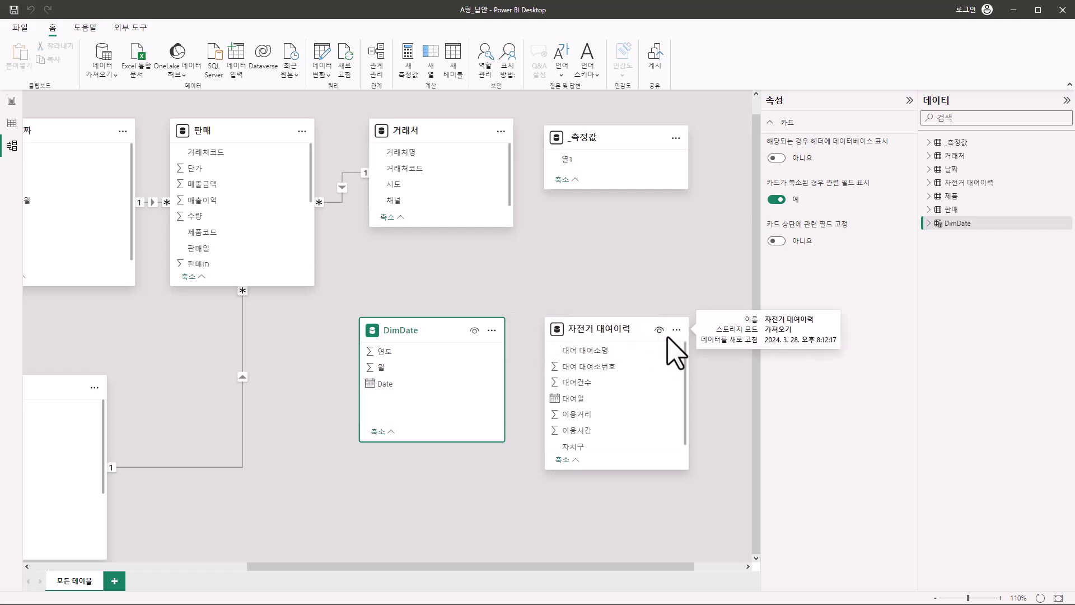
Relate 자전거 대여이력's 대여일 to DimDate's Date directly in the diagram and check the relationship's cardinality and cross-filter direction.
left_click(583, 397)
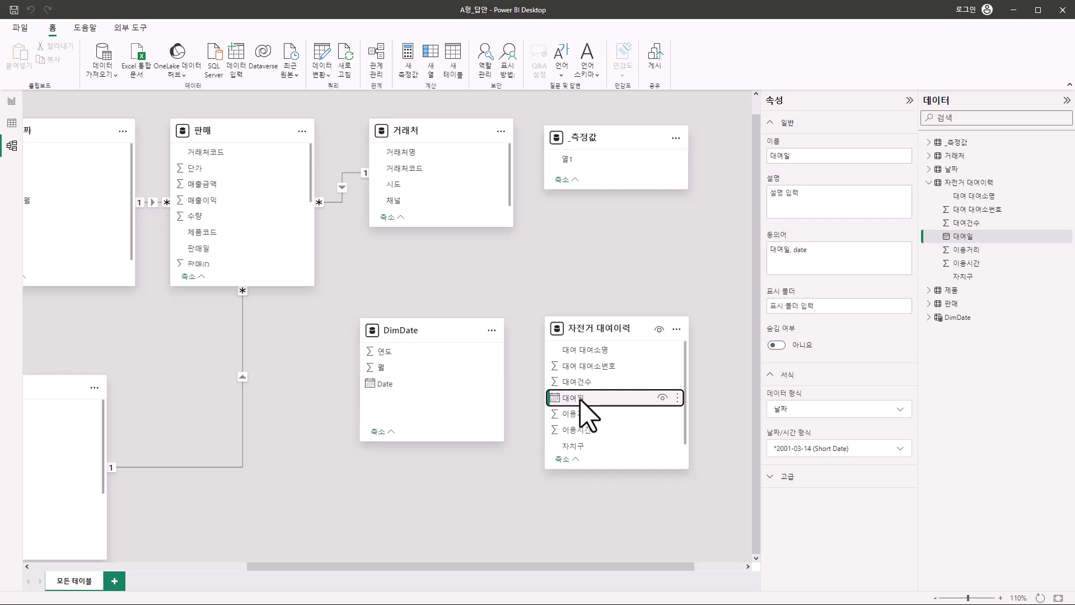
left_click_drag(580, 399, 403, 388)
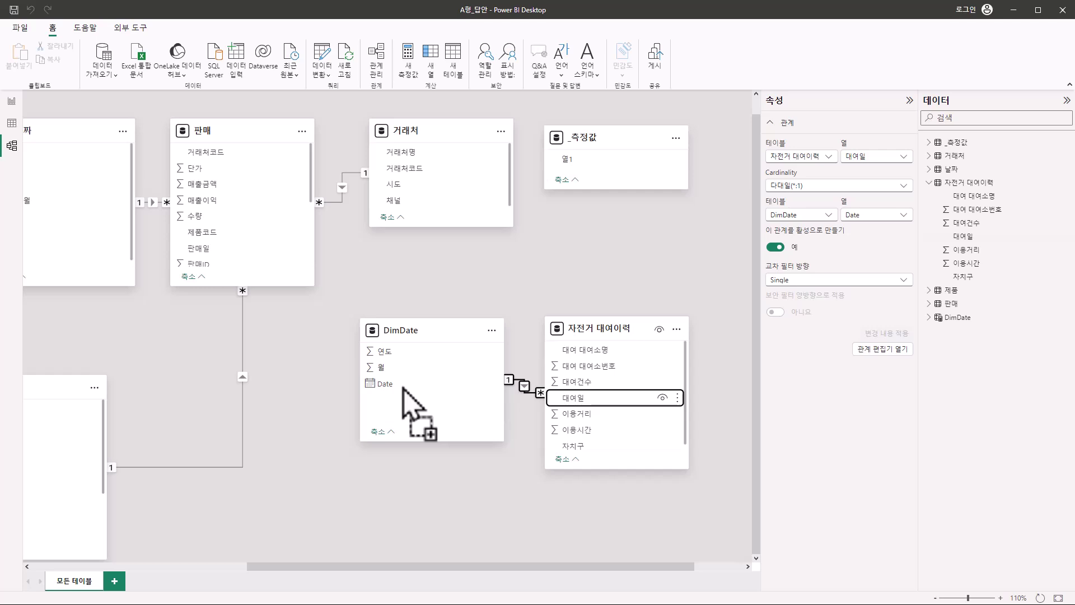
double_click(529, 392)
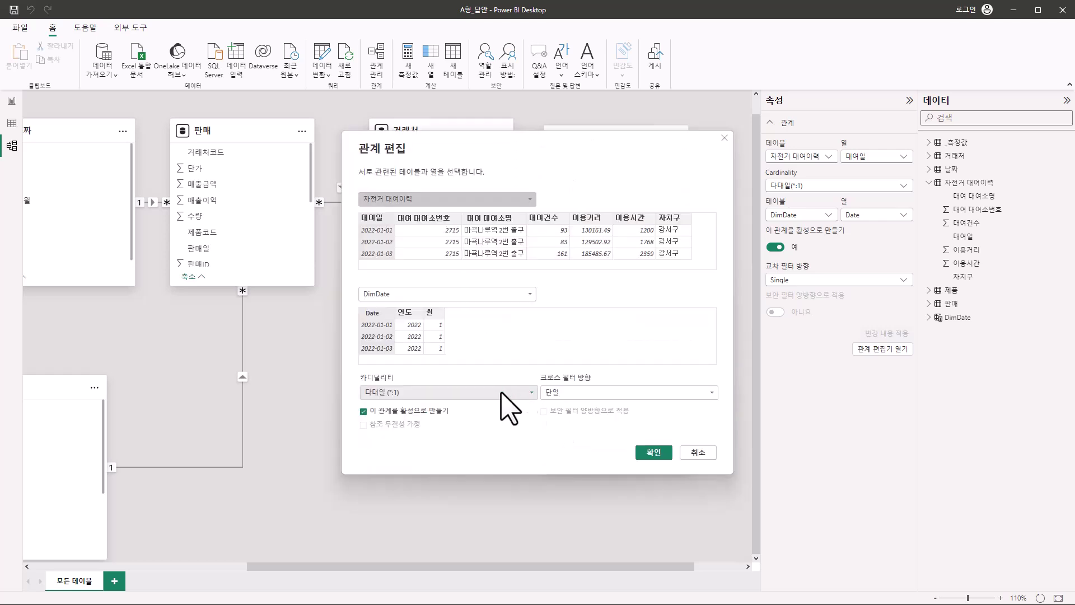
left_click(454, 392)
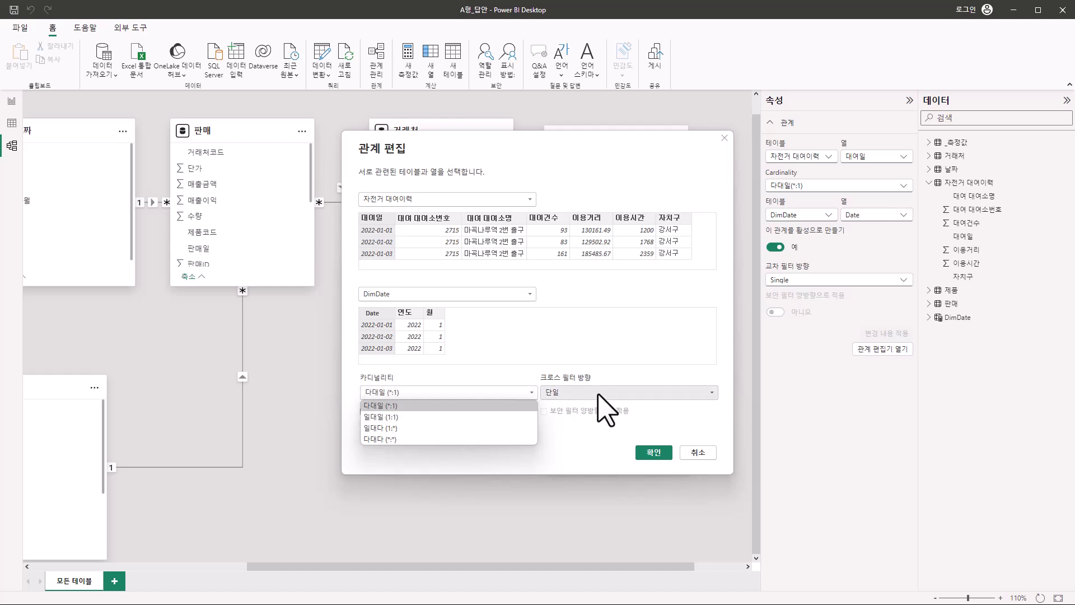
left_click(580, 473)
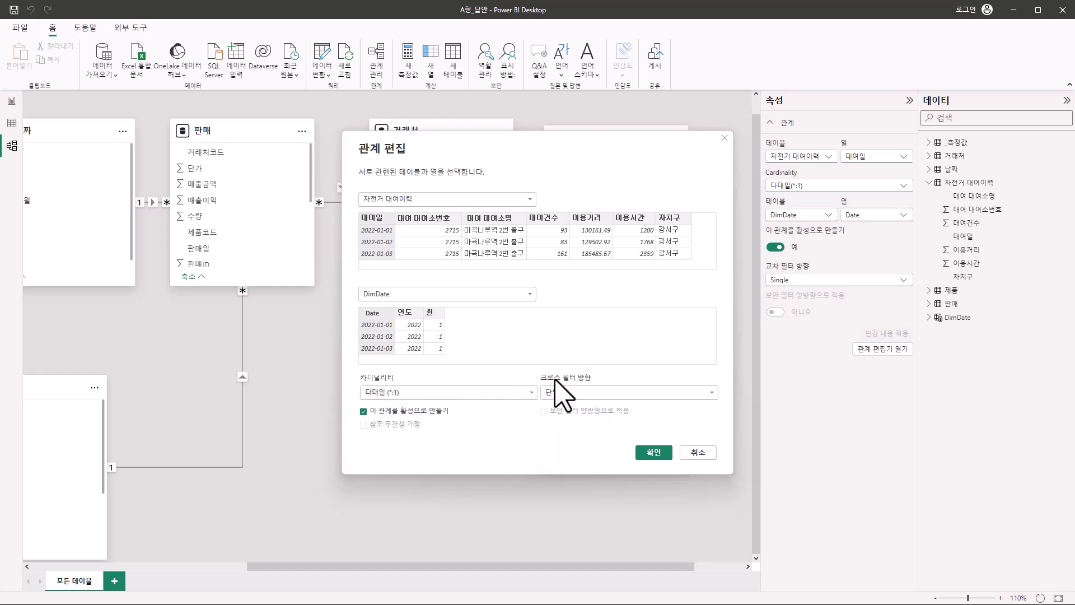
left_click(655, 452)
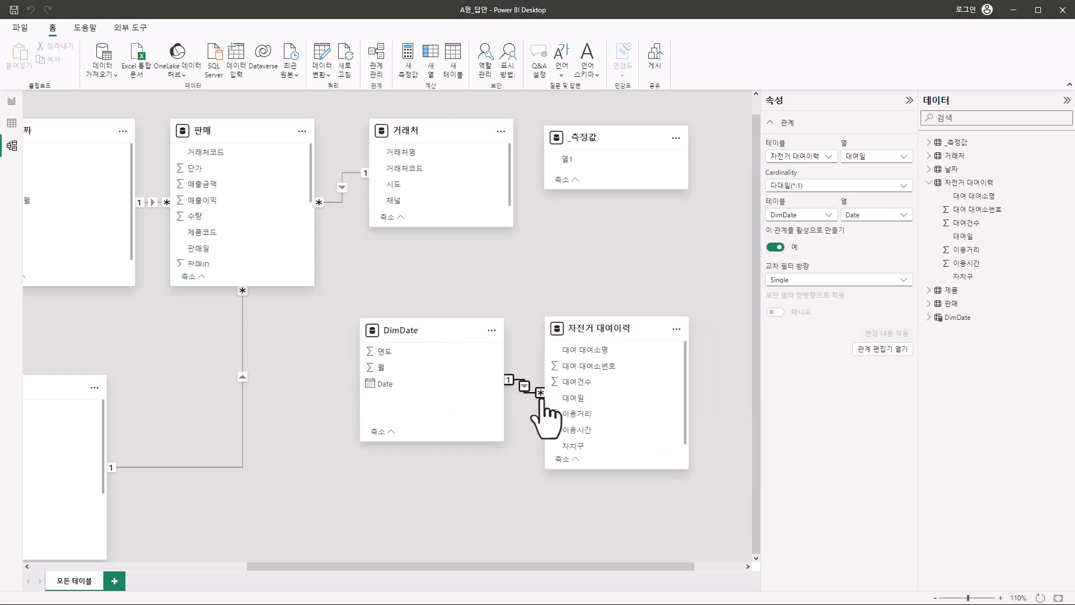
Delete the relationship between 자전거 대여이력 and DimDate.
key("Delete")
left_click(614, 350)
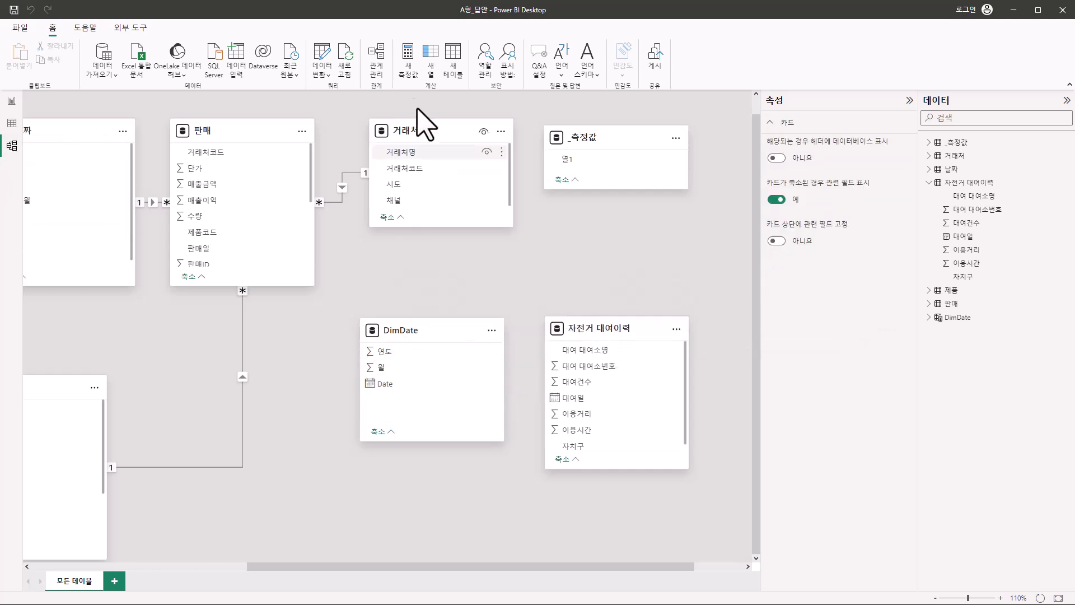
Define a new relationship through relationship management, from 자전거 대여이력's 대여일 column to DimDate's Date column.
left_click(377, 55)
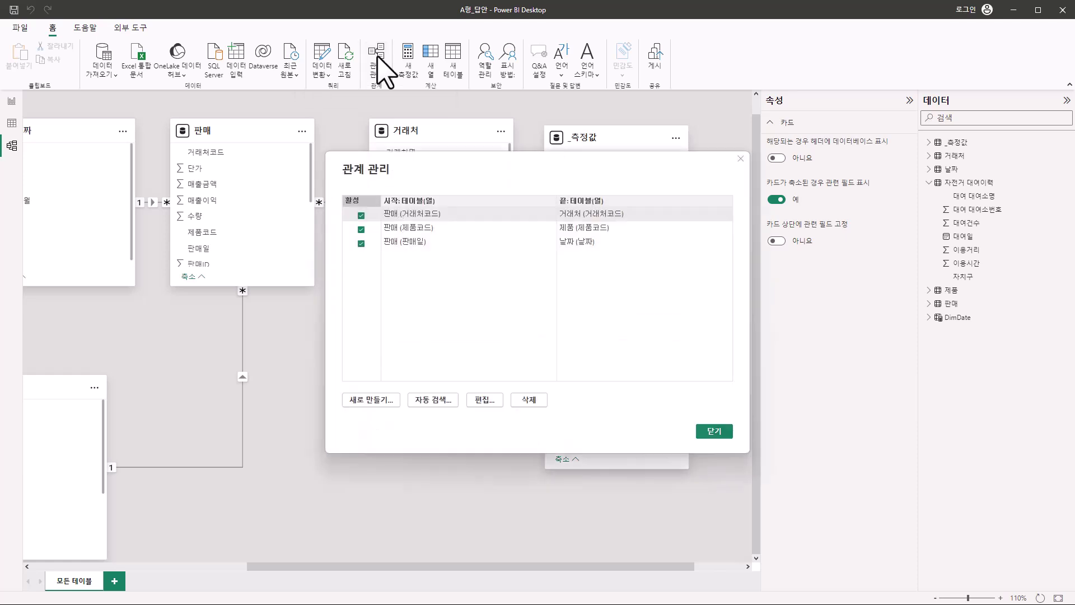
left_click(381, 401)
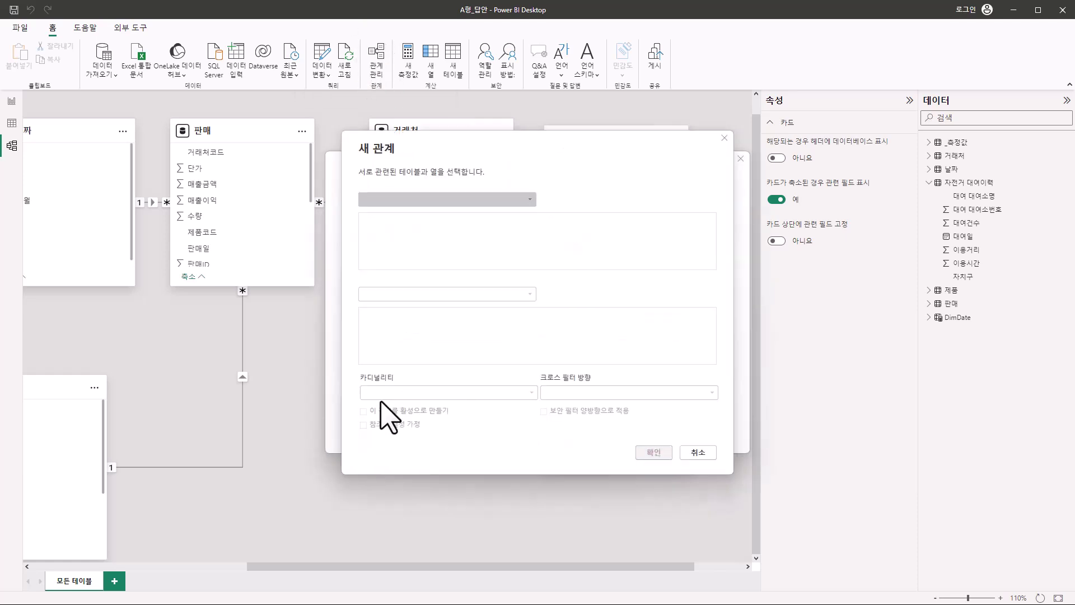
left_click(527, 200)
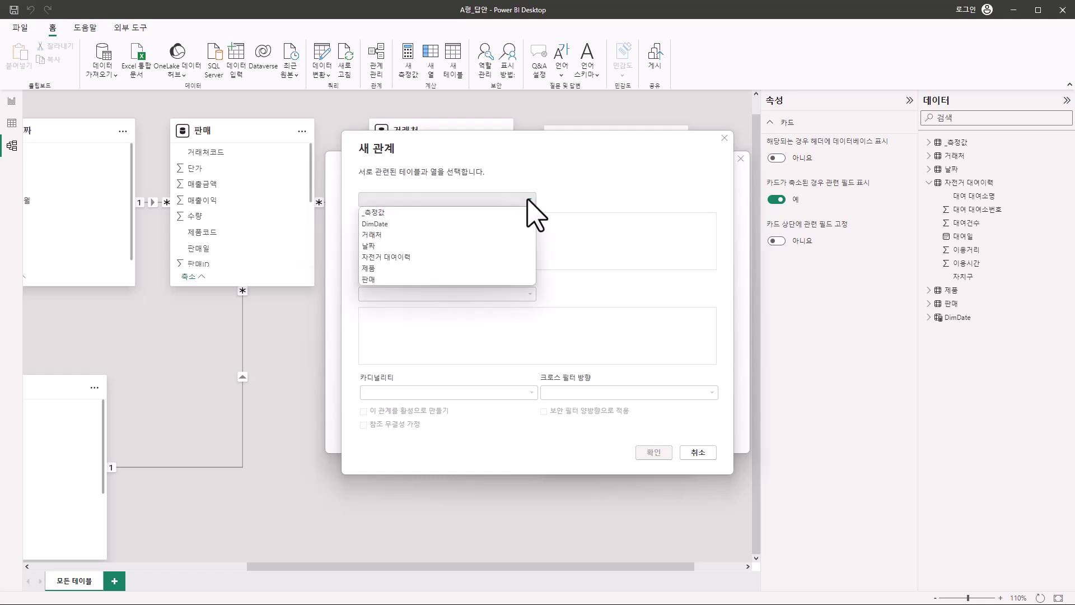
left_click(428, 257)
left_click(431, 294)
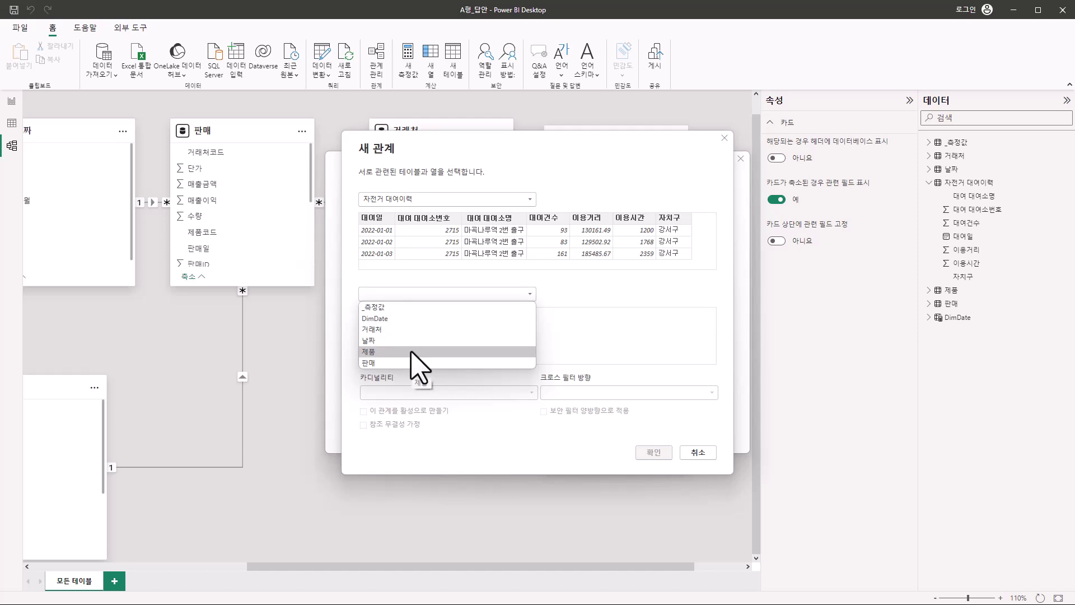
left_click(411, 318)
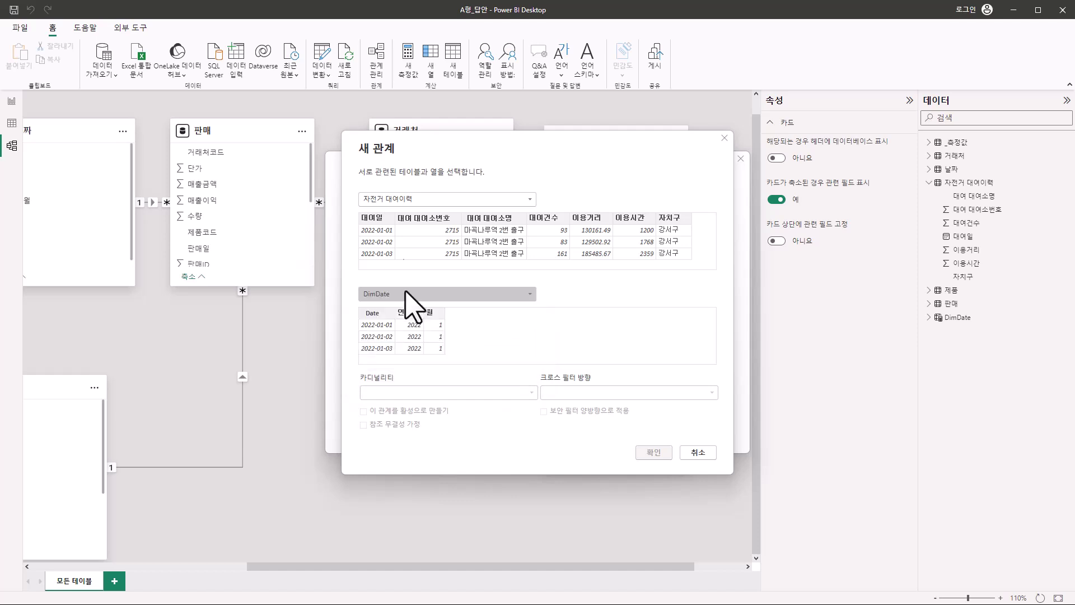
left_click(383, 238)
left_click(379, 313)
Set the relationship's cardinality to 다대일 (*:1) and cross-filter direction to 단일, save it and close relationship management.
left_click(402, 391)
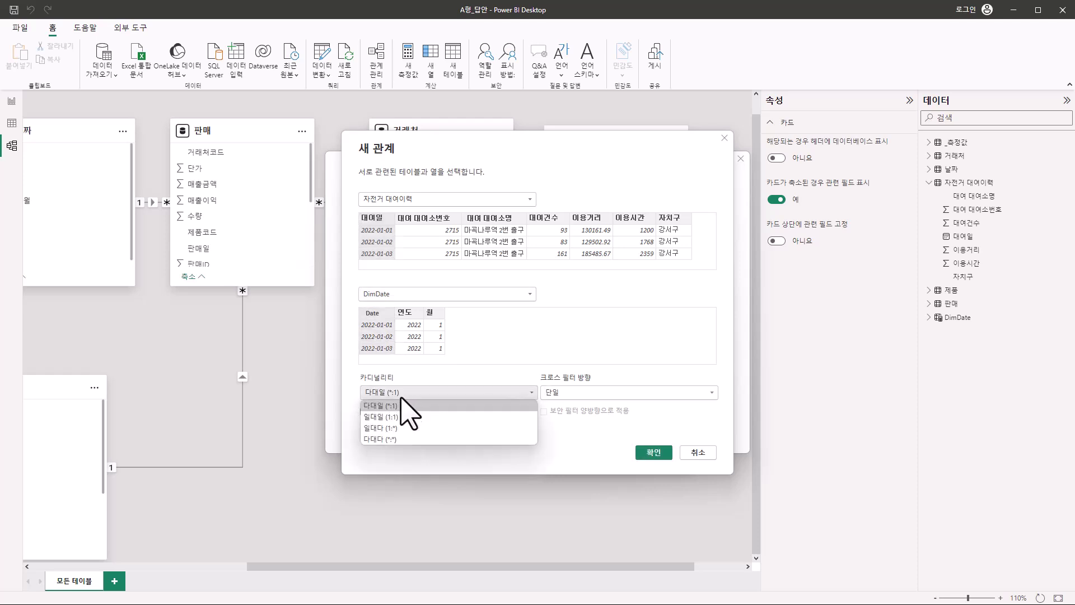
left_click(402, 405)
left_click(579, 394)
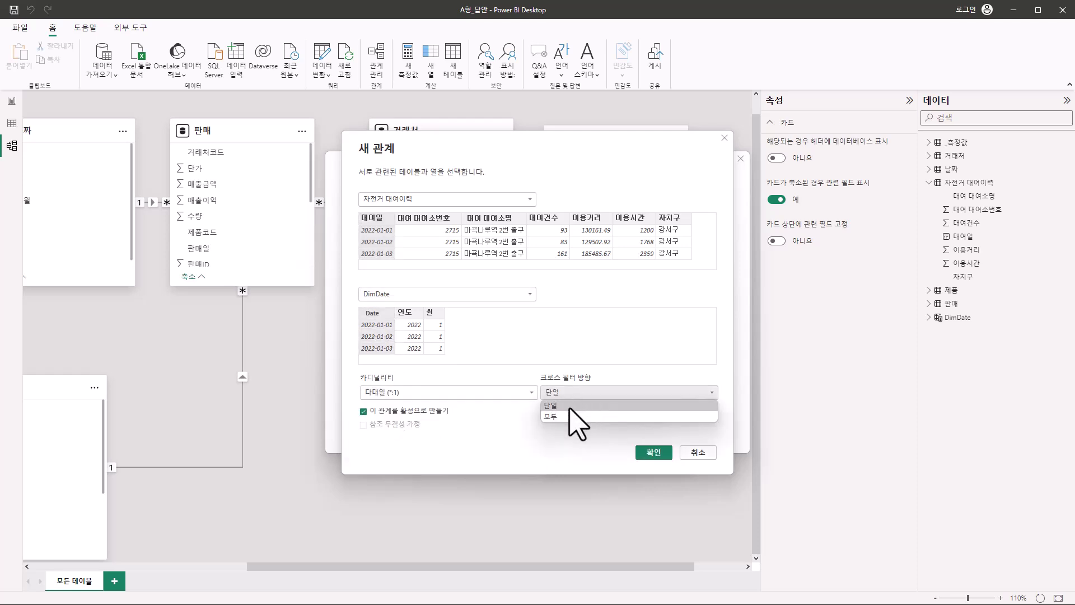
left_click(569, 406)
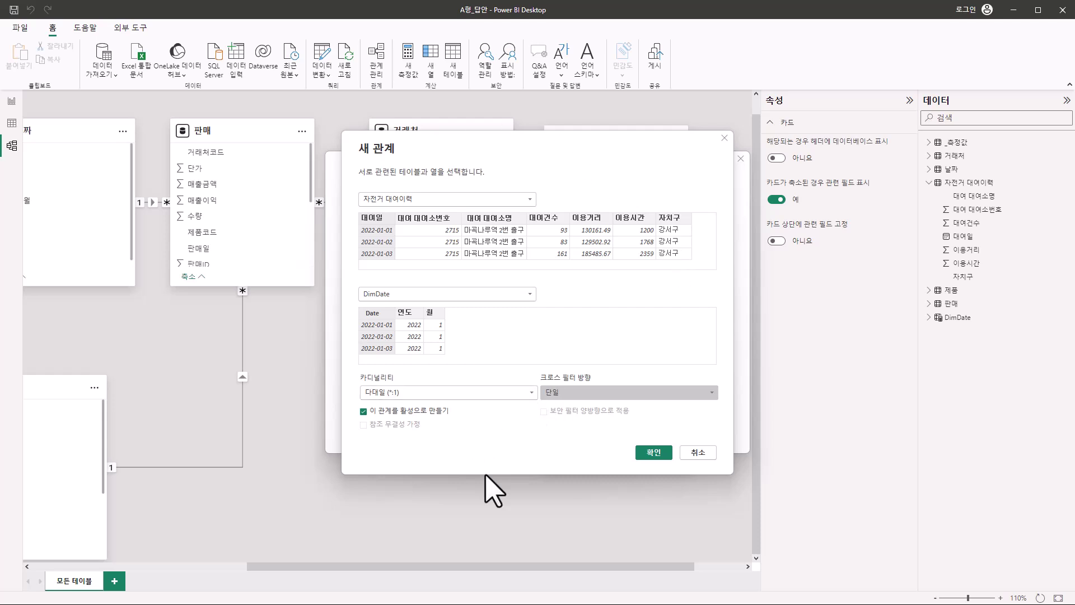
left_click(655, 452)
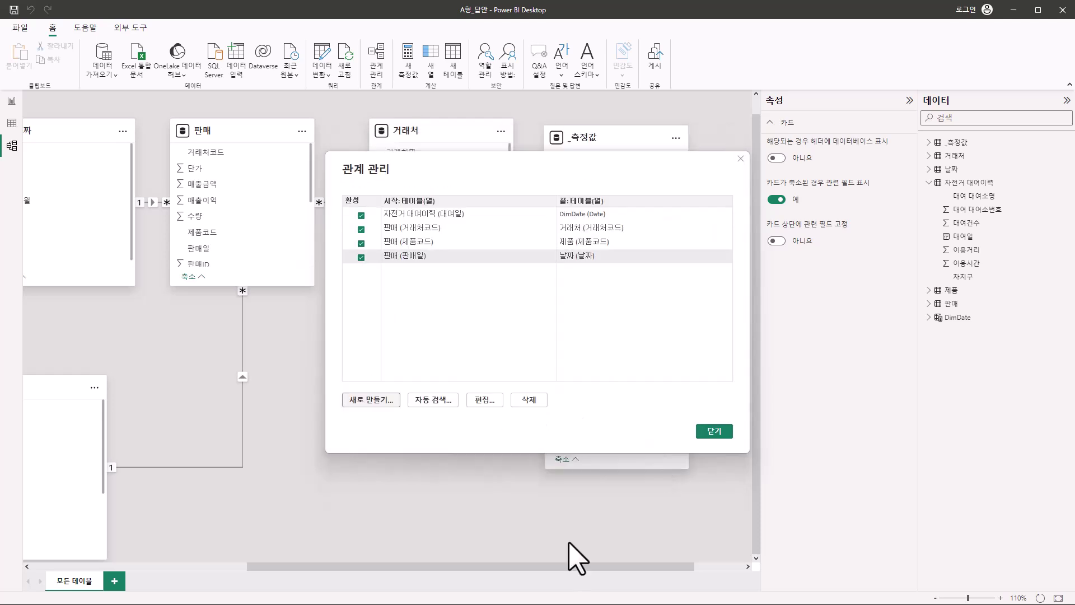
left_click(715, 431)
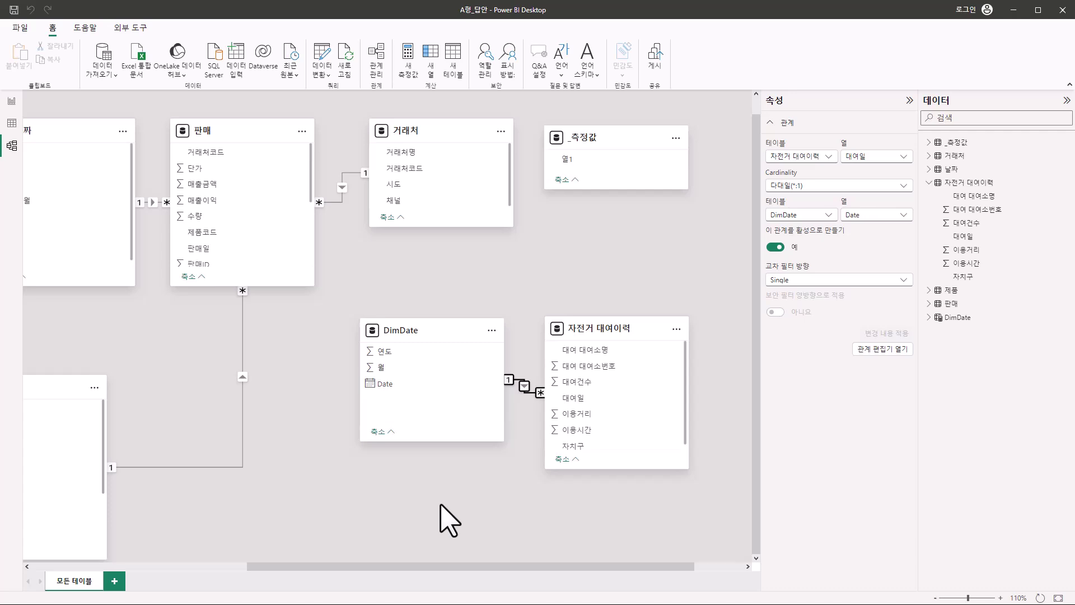
Return to 파워BI_A형_문제.pdf and examine the field, function and format required for the [총대여건수] measure in problem 2-③.
key("alt+Tab")
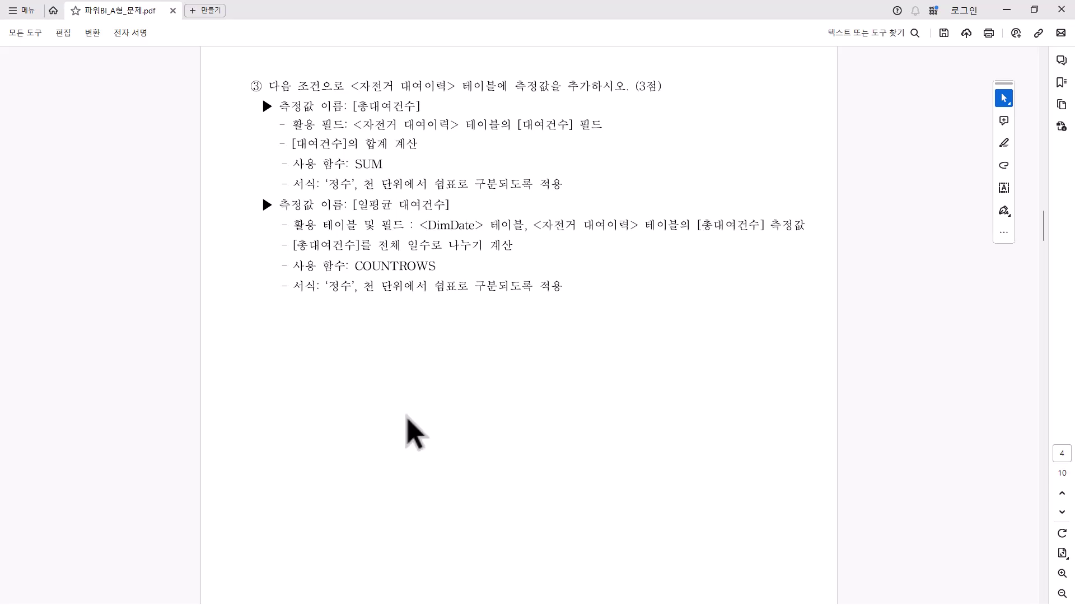
left_click_drag(351, 85, 445, 84)
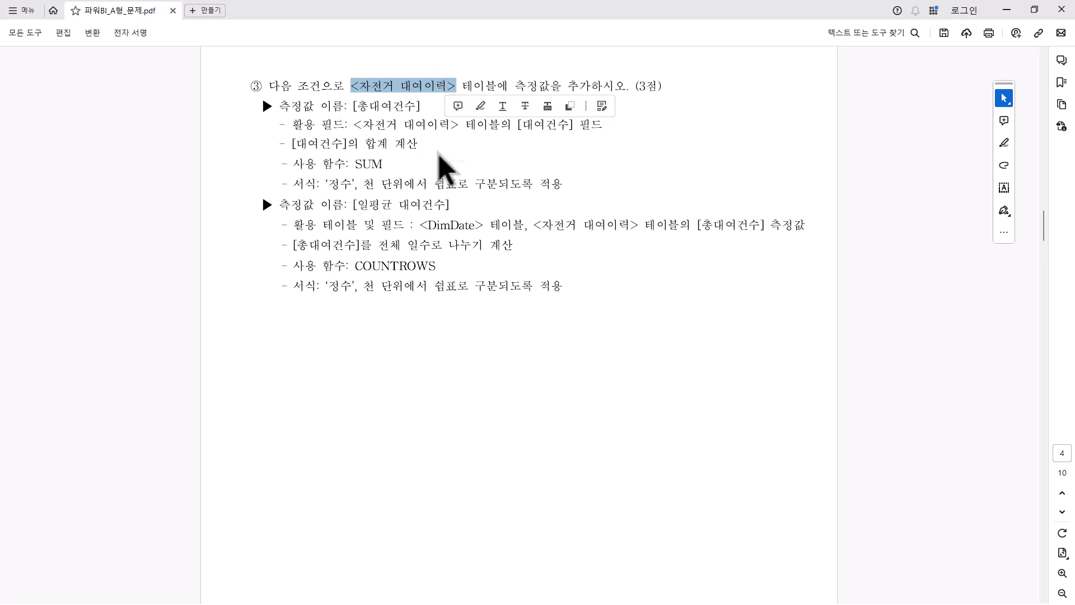
left_click(417, 135)
left_click_drag(347, 97, 425, 116)
left_click_drag(363, 130, 559, 134)
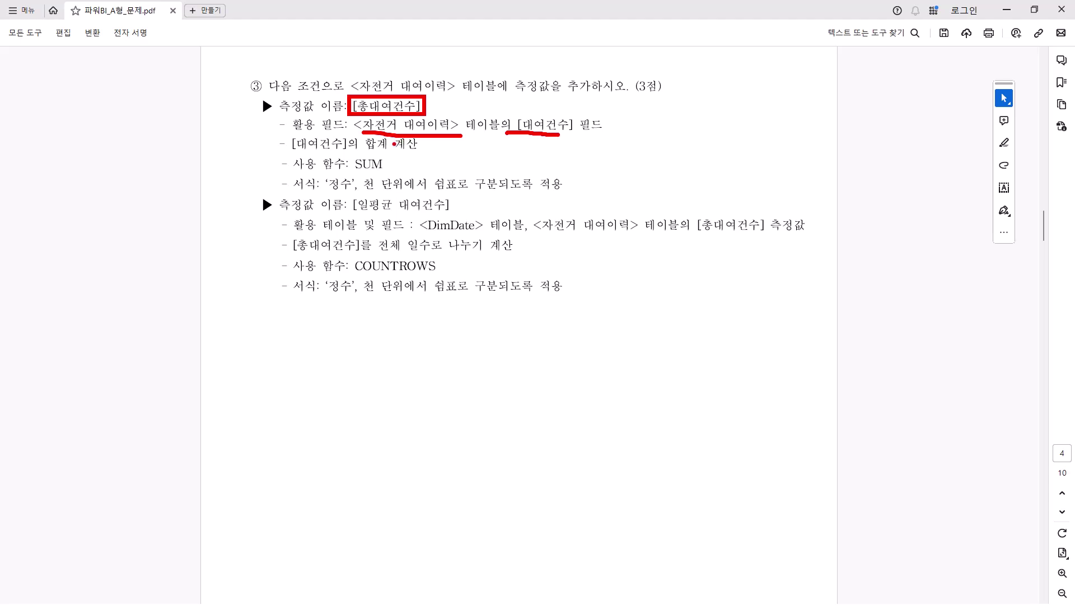
mouse_move(286, 151)
left_mouse_down()
mouse_move(420, 150)
mouse_move(347, 161)
mouse_move(387, 159)
mouse_move(384, 172)
left_mouse_up()
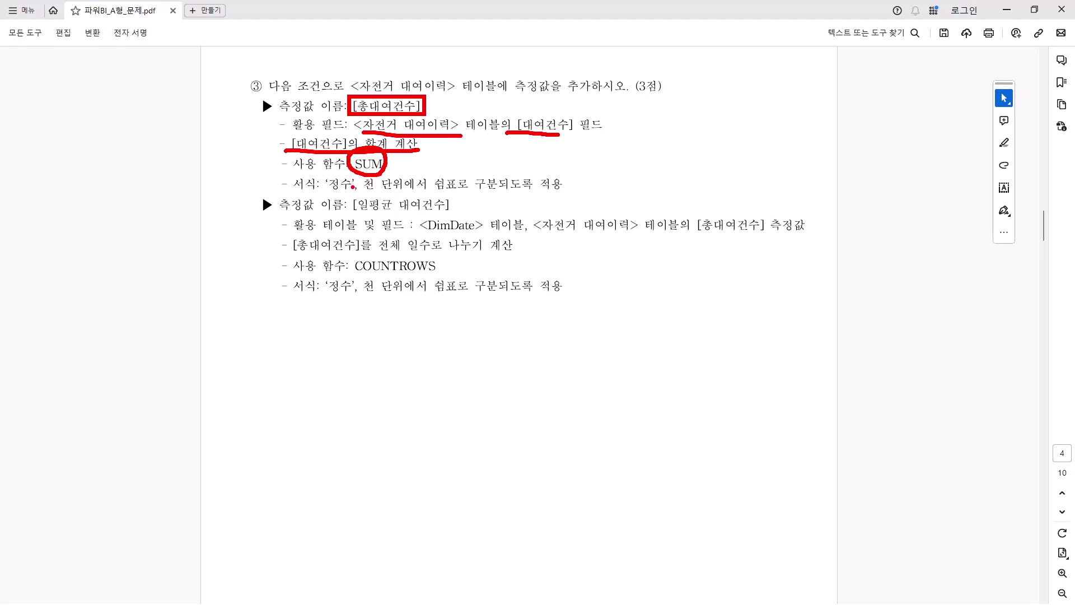
left_click_drag(324, 194, 460, 191)
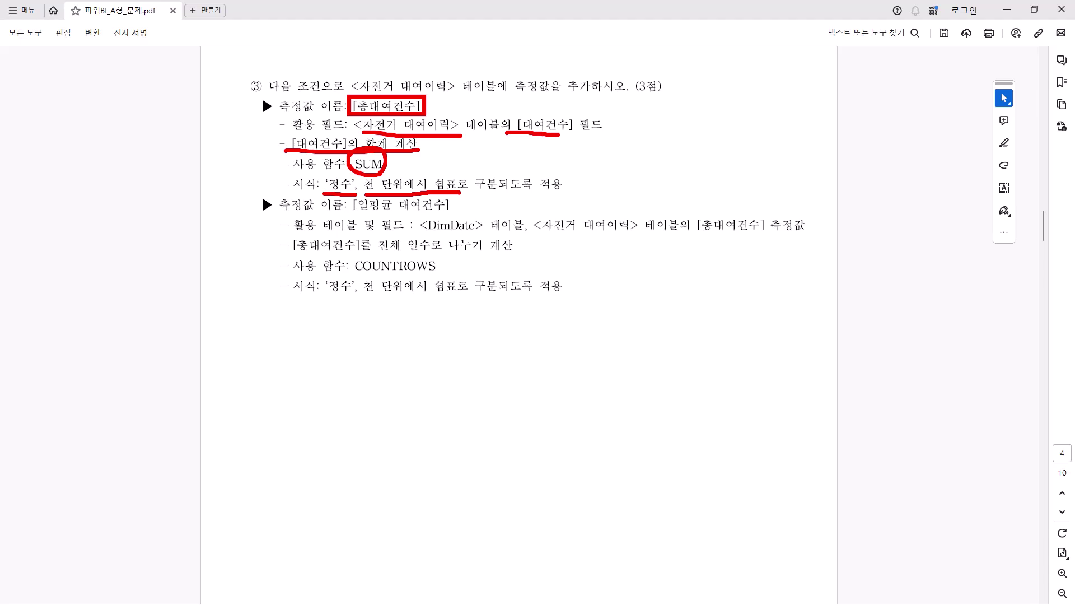
key("e")
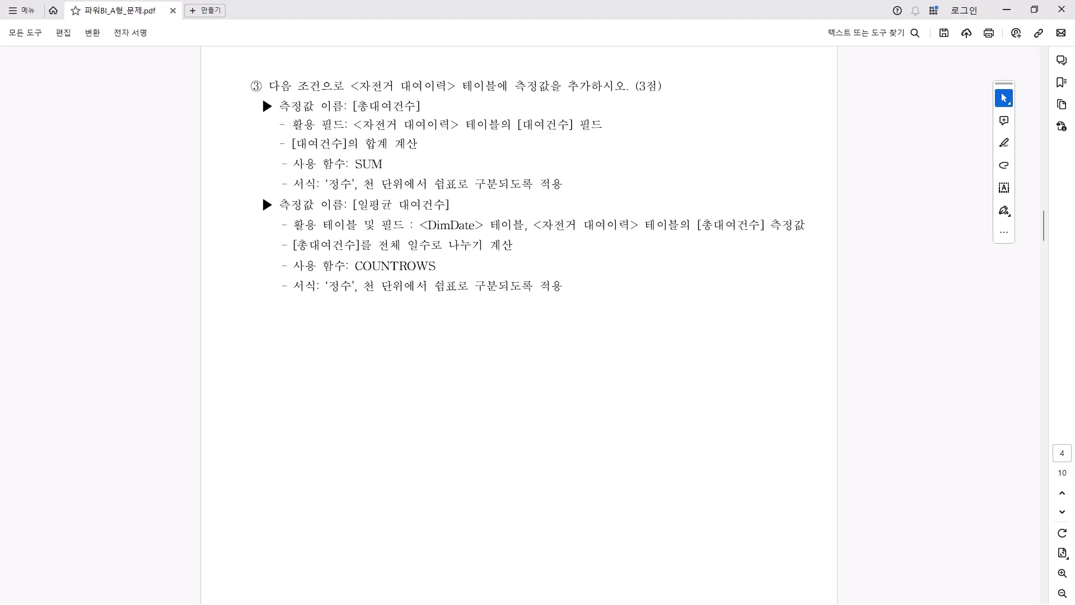
Examine the table, fields, calculation, function and format required for the [일평균 대여건수] measure in problem 2-③.
mouse_move(349, 194)
left_mouse_down()
mouse_move(446, 213)
mouse_move(459, 195)
left_mouse_up()
mouse_move(420, 229)
left_mouse_down()
mouse_move(751, 239)
mouse_move(726, 215)
mouse_move(696, 226)
mouse_move(726, 239)
left_mouse_up()
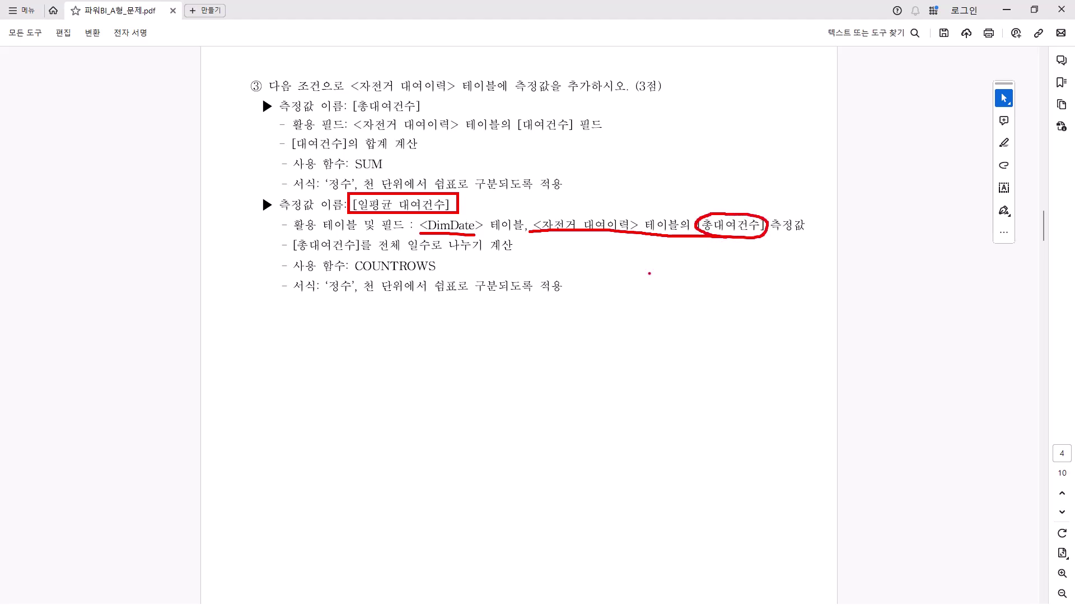
mouse_move(284, 253)
left_mouse_down()
mouse_move(401, 252)
mouse_move(432, 239)
mouse_move(397, 250)
mouse_move(431, 253)
mouse_move(463, 237)
mouse_move(509, 253)
left_mouse_up()
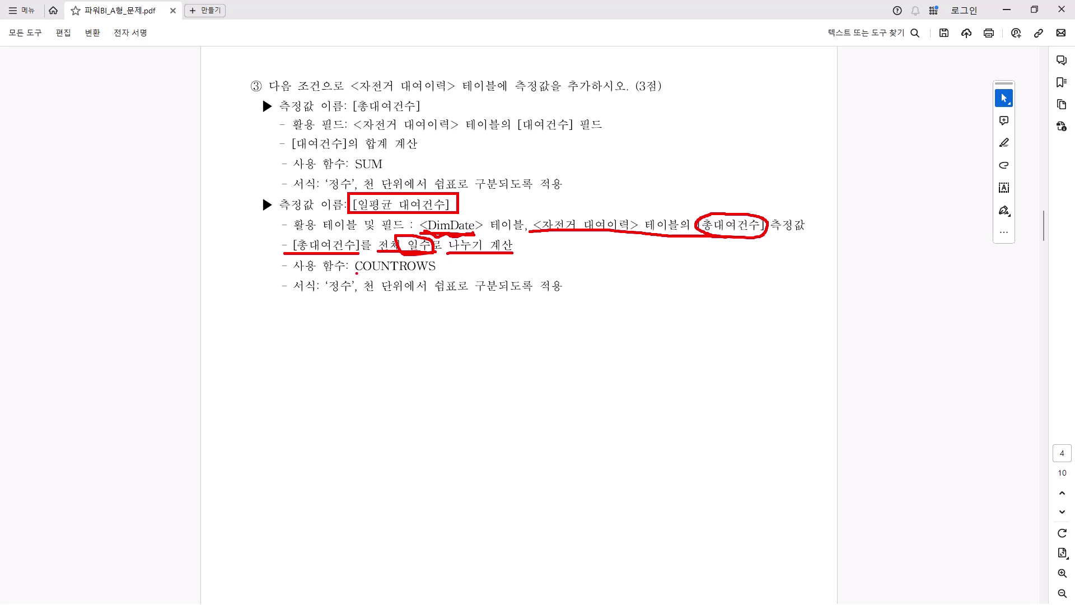
left_click_drag(355, 272, 435, 271)
left_click_drag(322, 295, 543, 295)
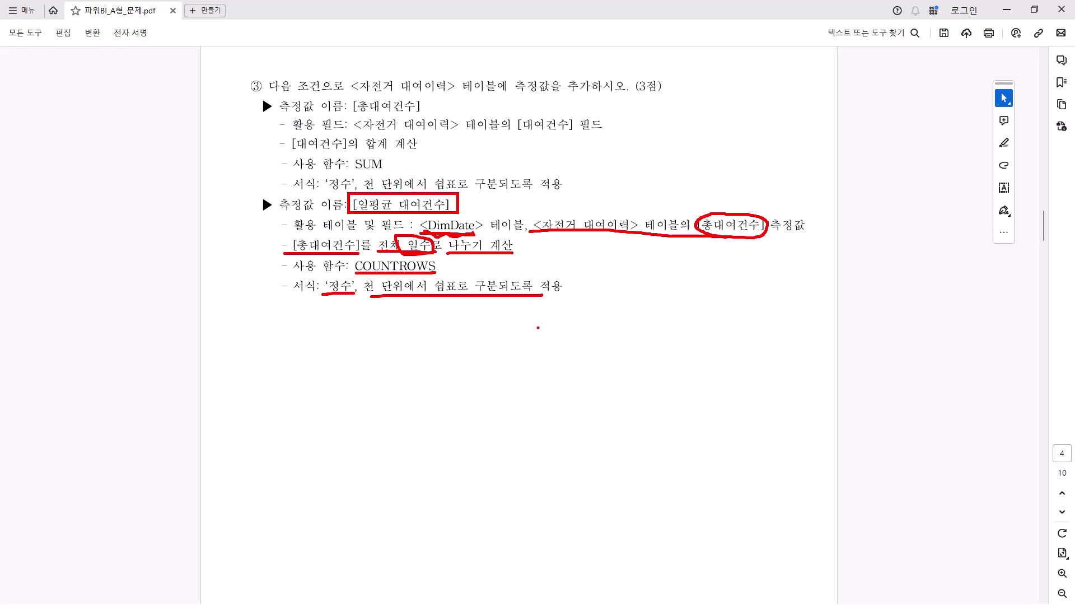
key("e")
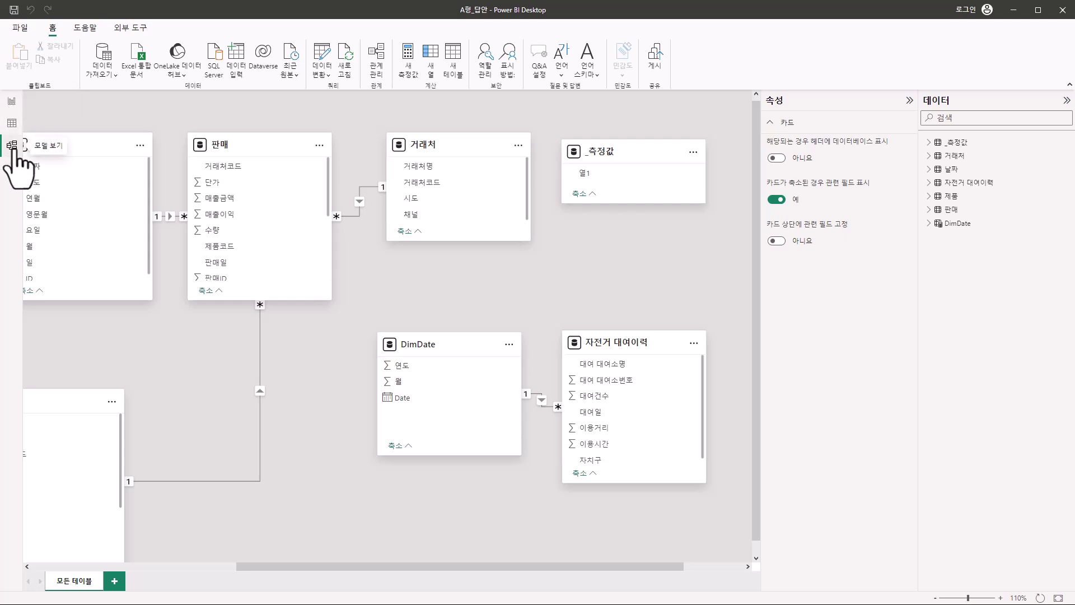
Switch to Power BI Desktop's report view and add a new measure named 총대여건수 to the 자전거 대여이력 table.
left_click(11, 102)
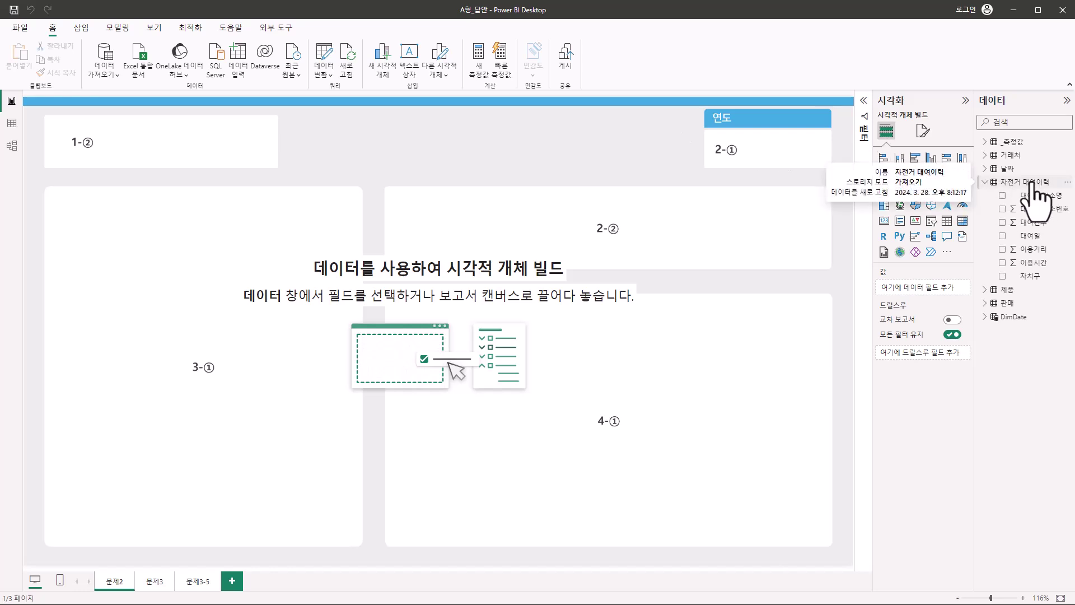
right_click(999, 183)
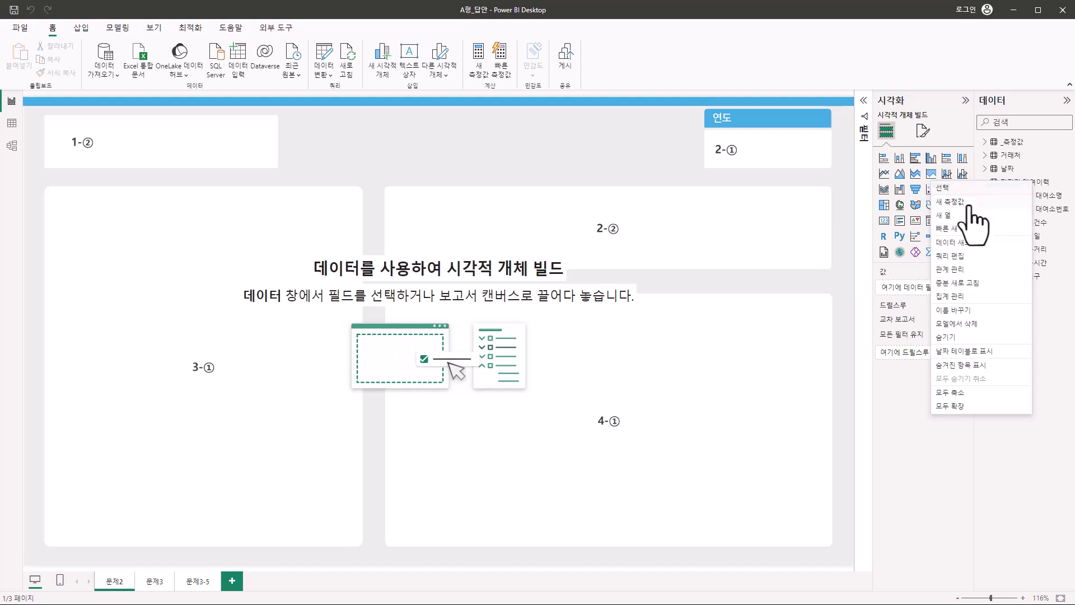
left_click(952, 207)
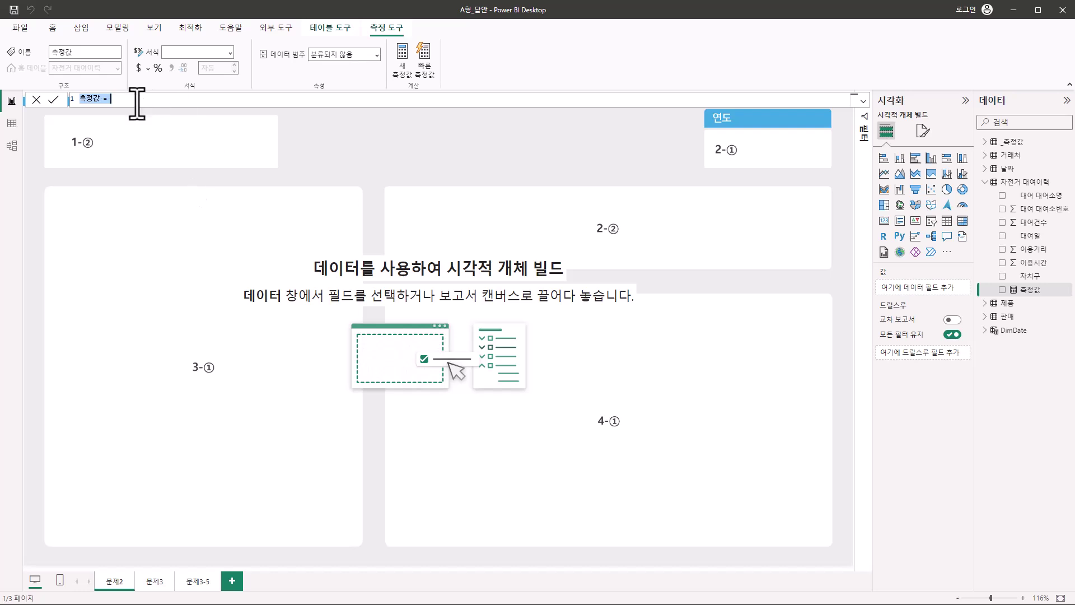
scroll(137, 103, "up", 5, "ctrl")
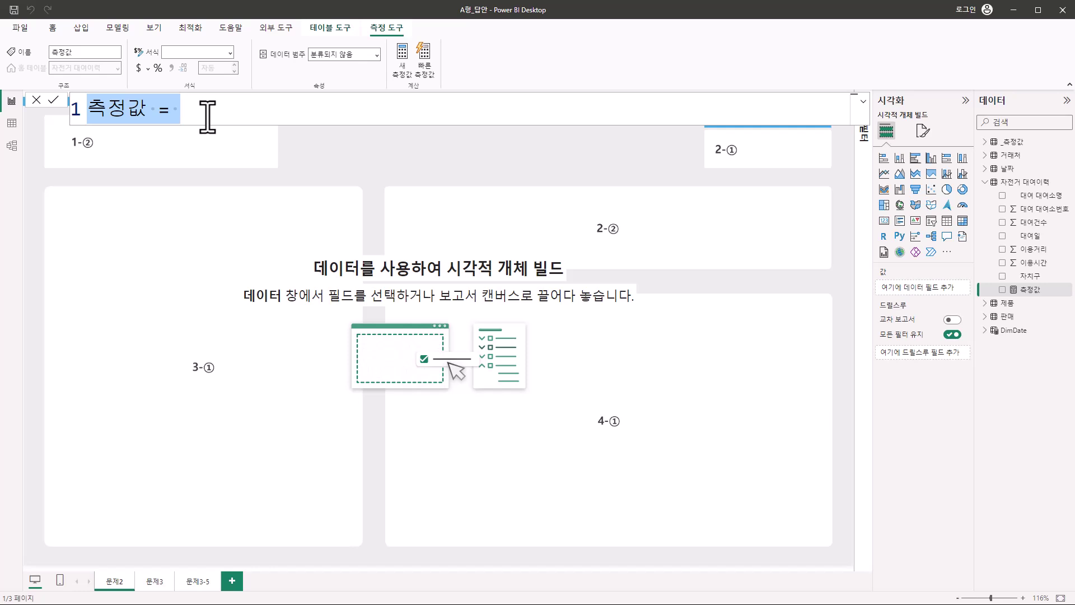
type("초ㅇ대여")
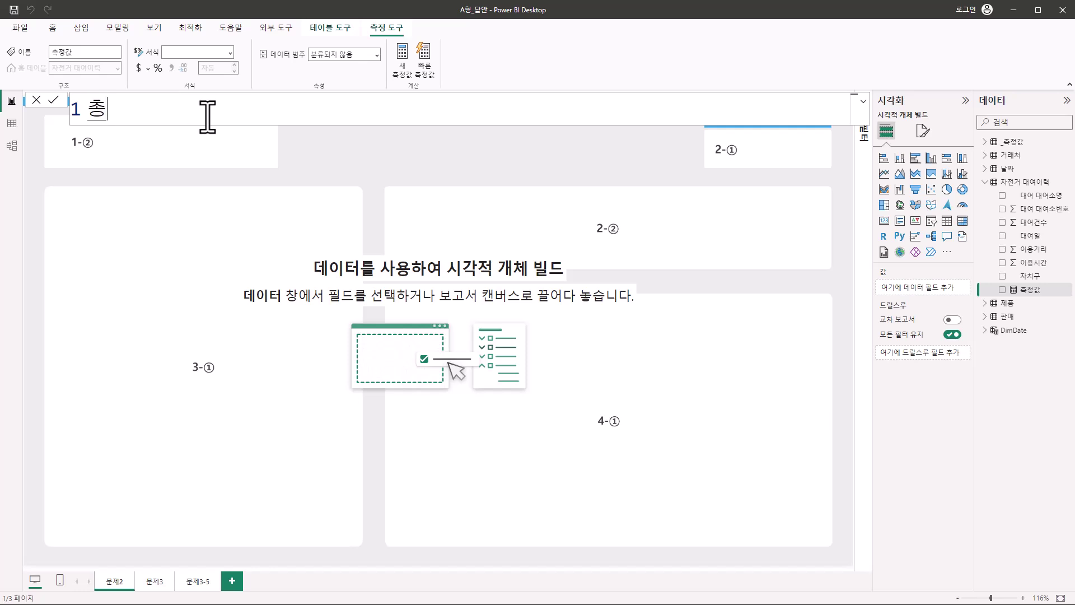
type("건수")
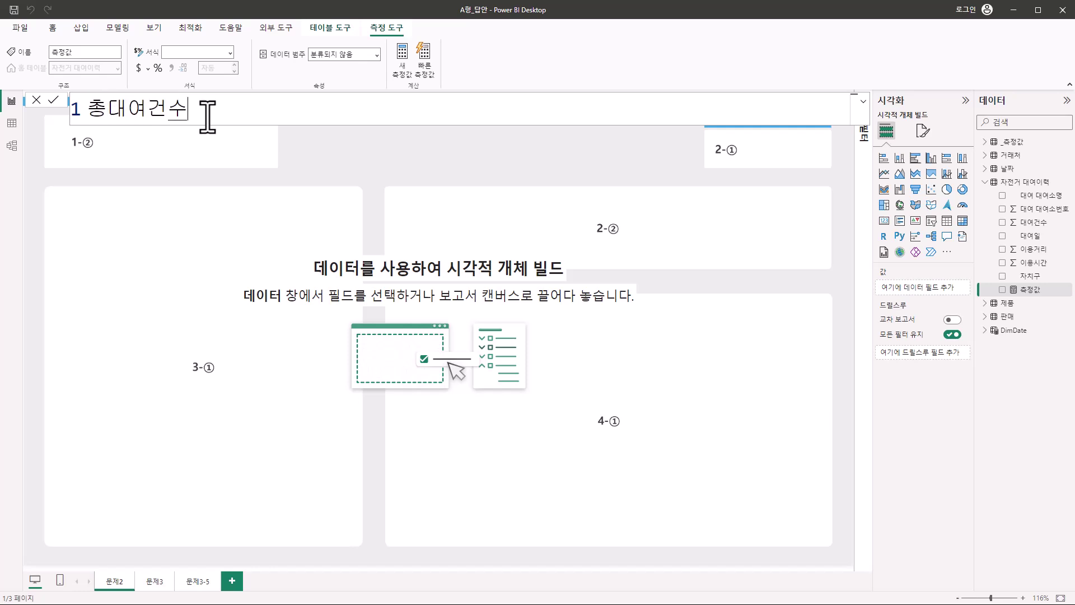
Define 총대여건수 as SUM('자전거 대여이력'[대여건수]), commit it and apply the thousands separator to its format.
type(" = SUM(")
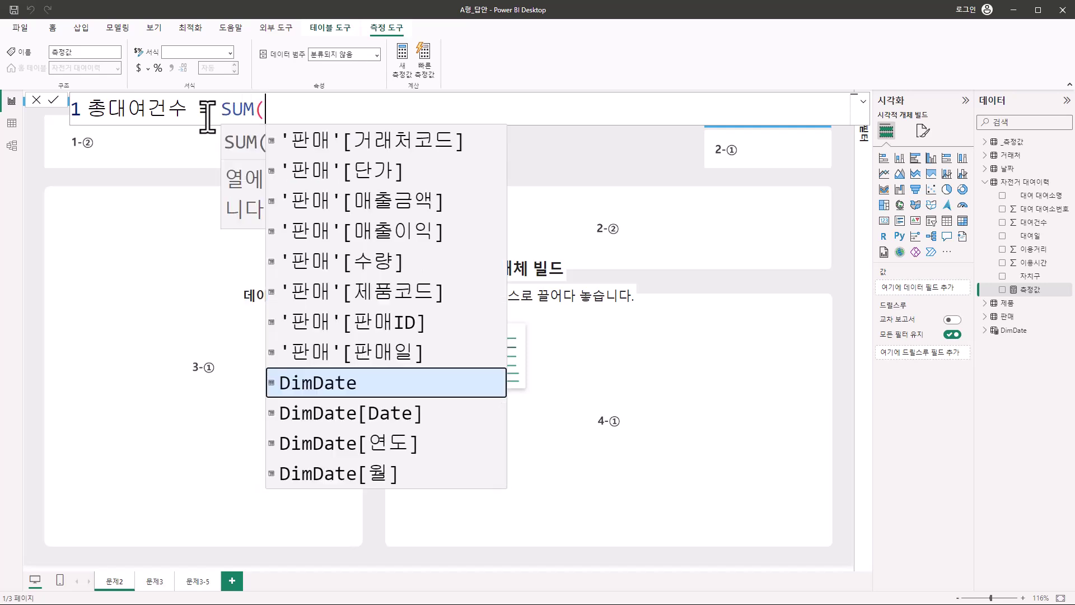
type("'")
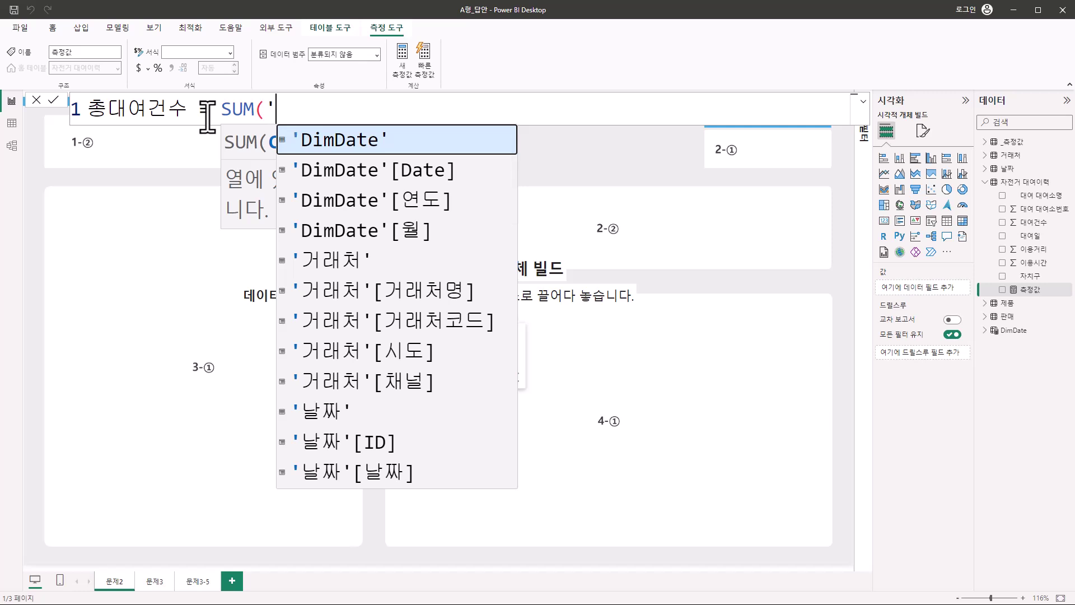
type("자전거")
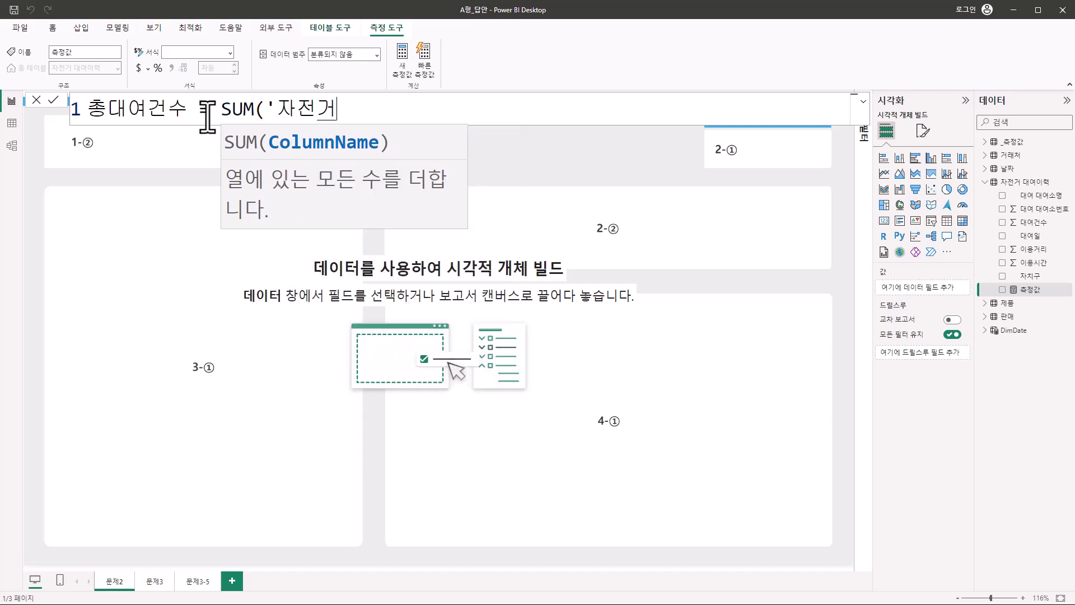
key("Tab")
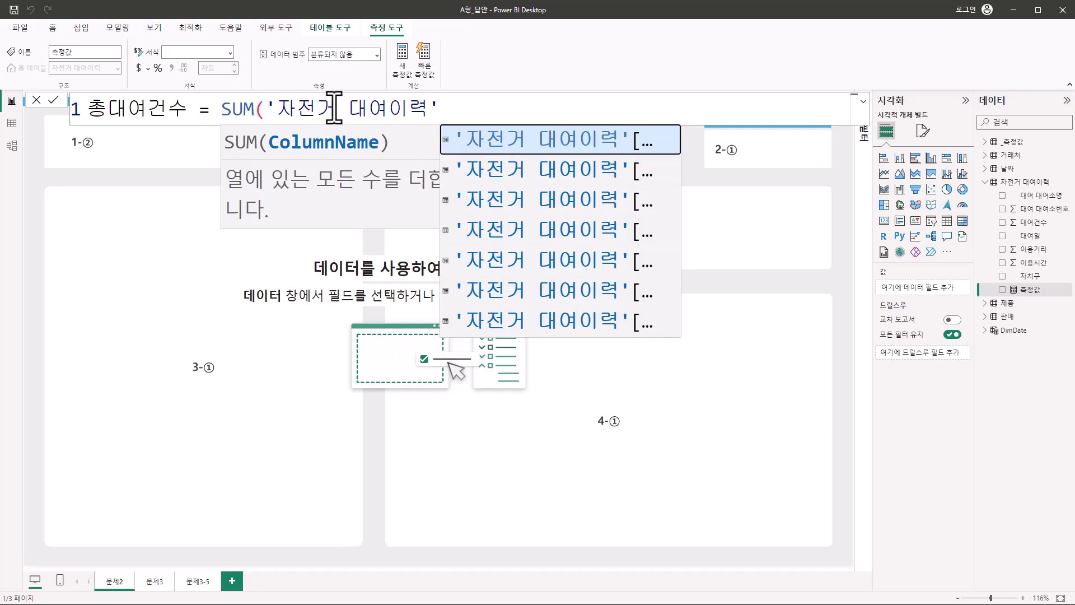
scroll(335, 107, "down", 5)
scroll(334, 107, "down", 3)
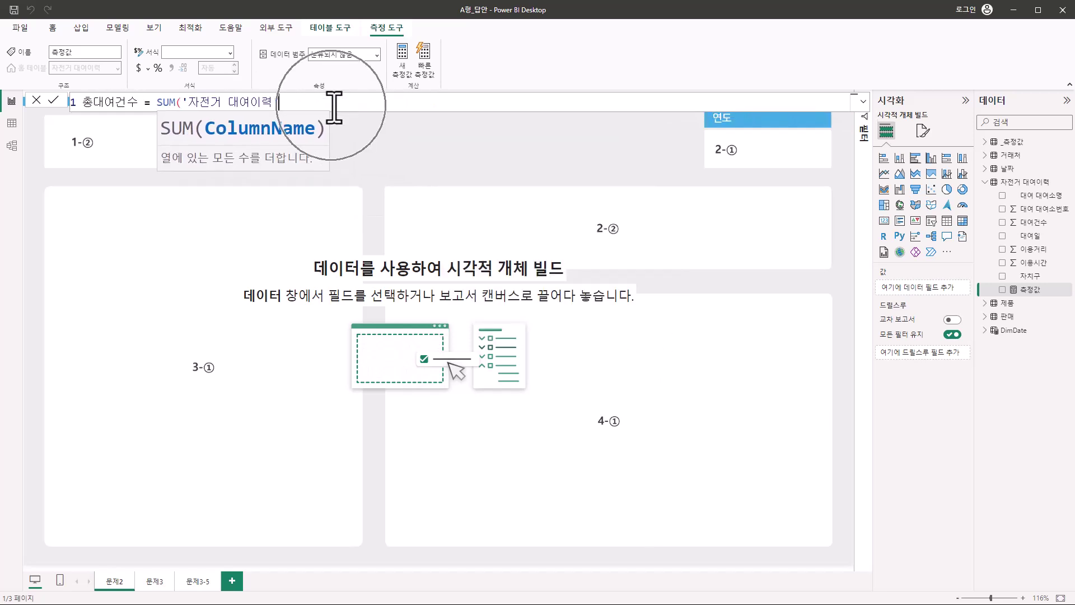
type("[")
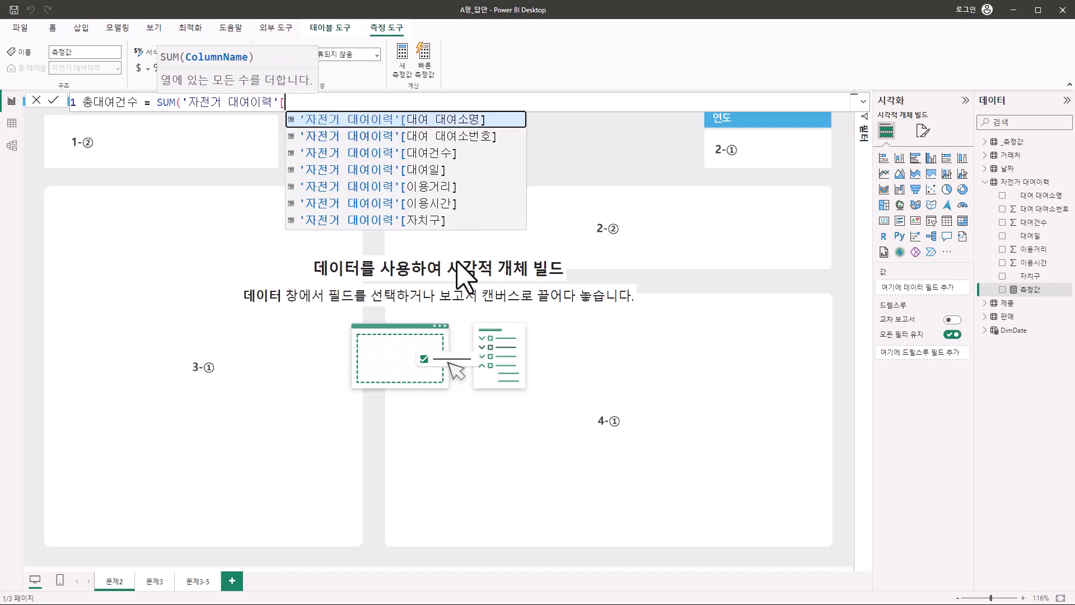
left_click(436, 153)
type(")")
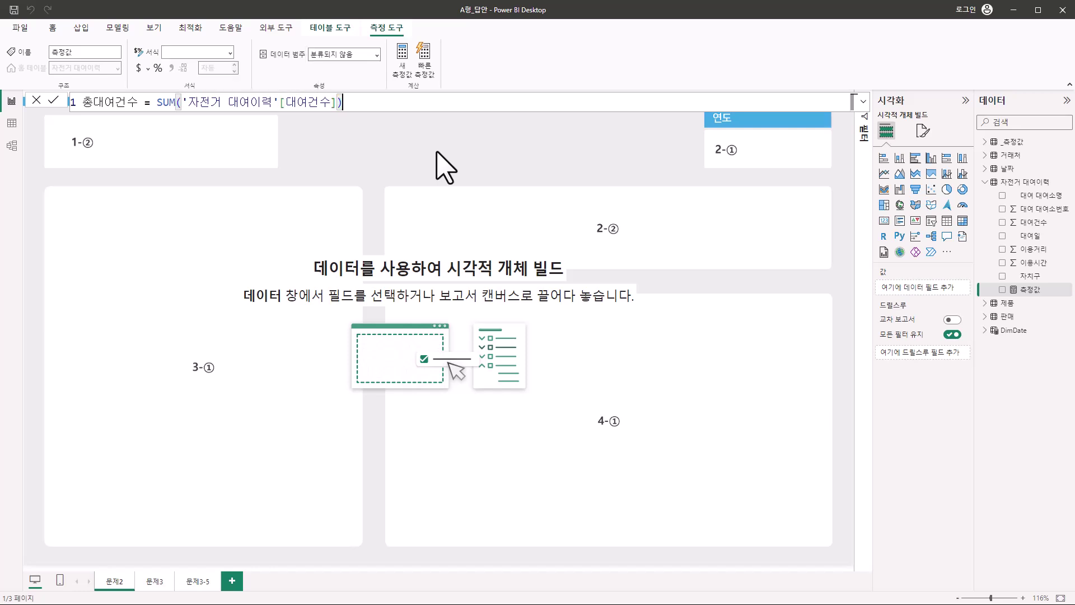
scroll(384, 107, "up", 3, "ctrl")
scroll(384, 107, "up", 2, "ctrl")
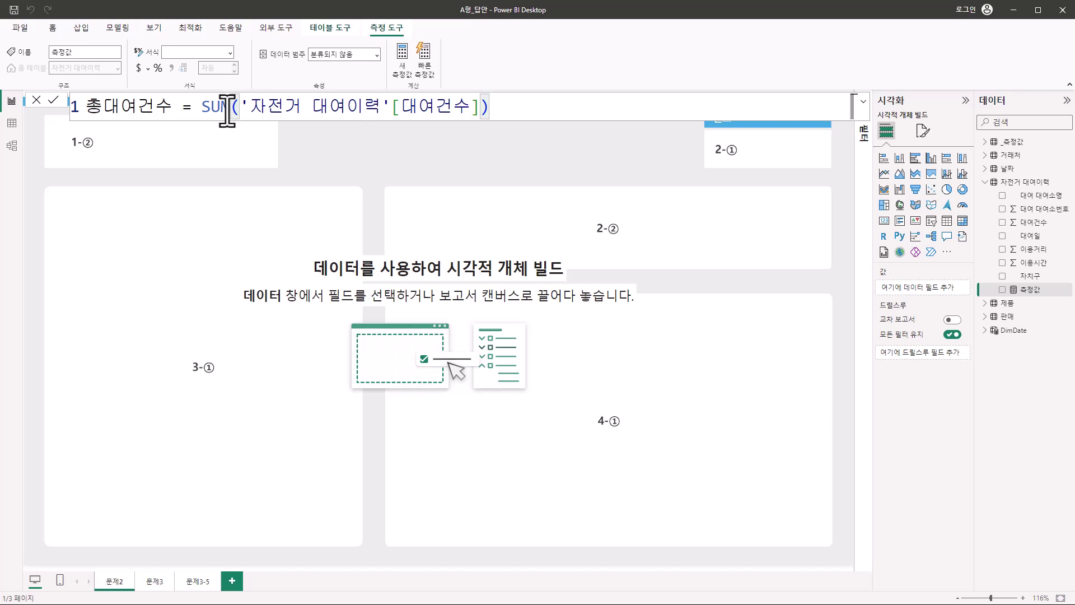
key("Return")
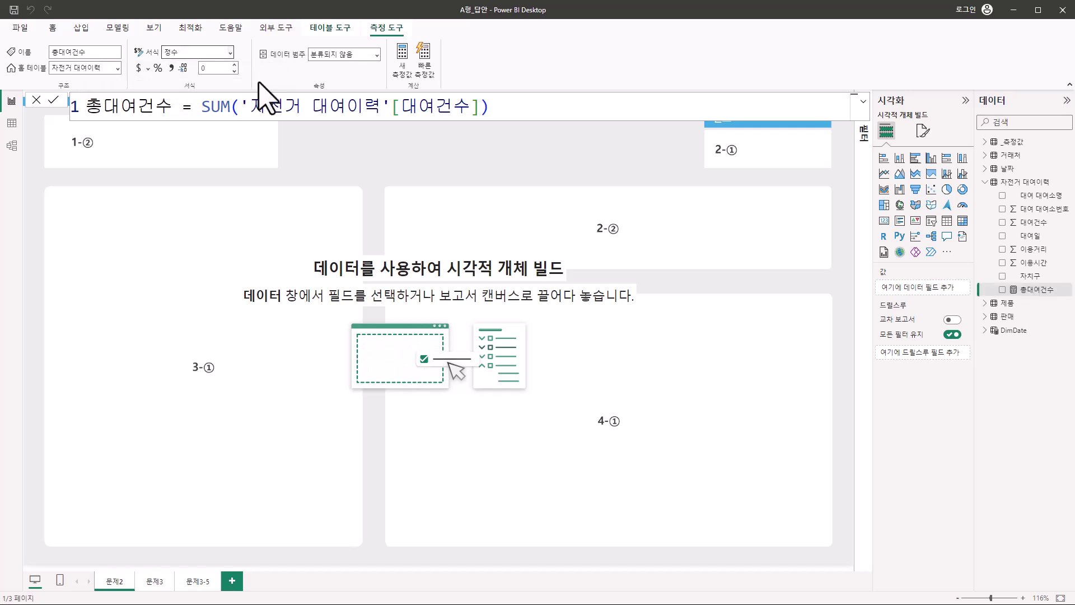
left_click(170, 68)
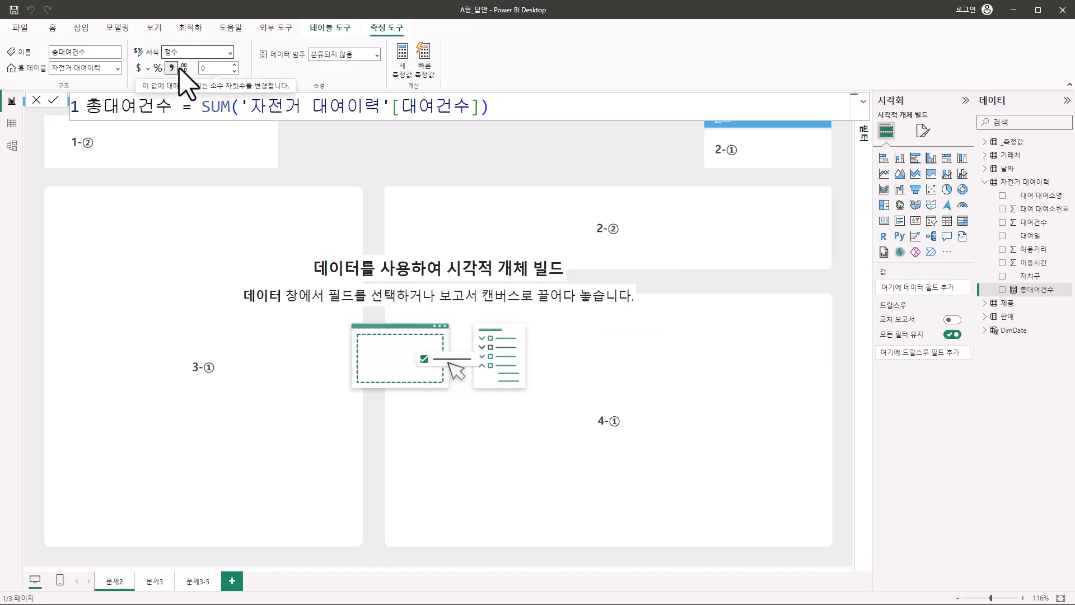
Add another new measure to the 자전거 대여이력 table and name it 일평균 대여건수.
right_click(1024, 187)
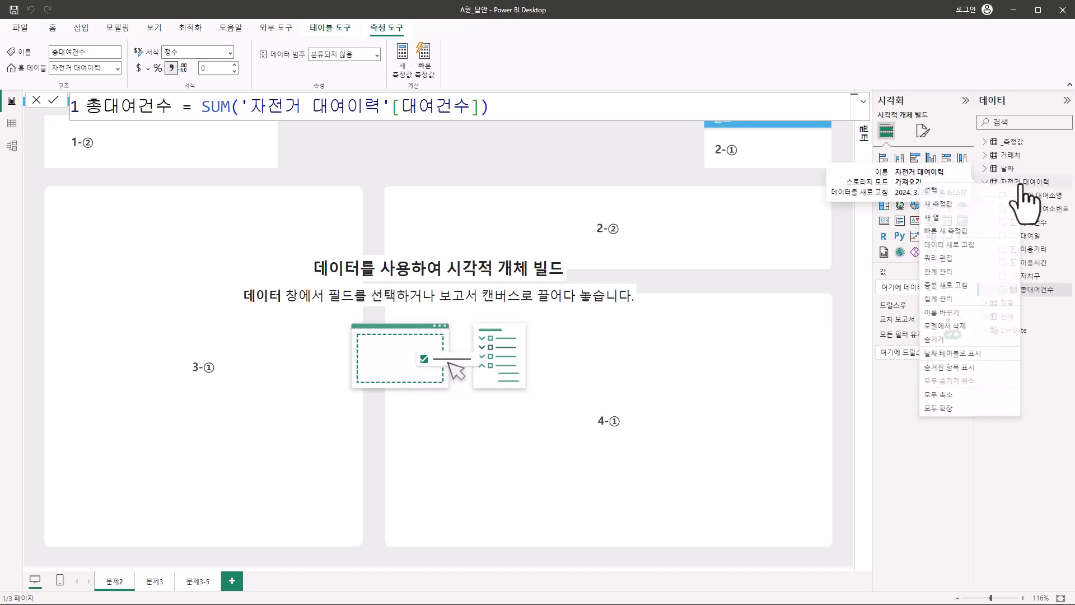
left_click(961, 209)
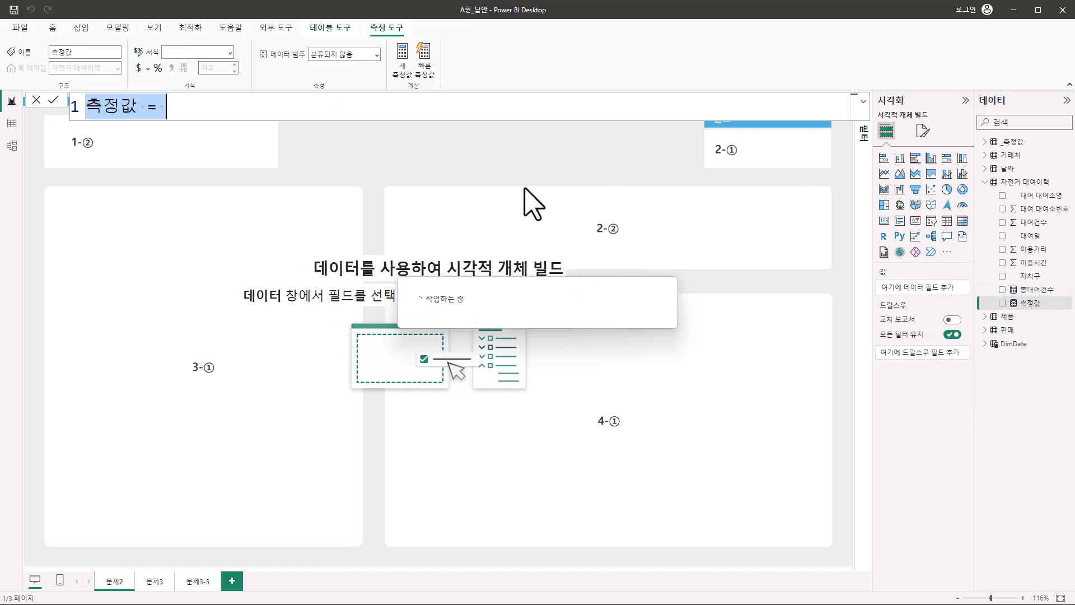
type("일평균ㅇ")
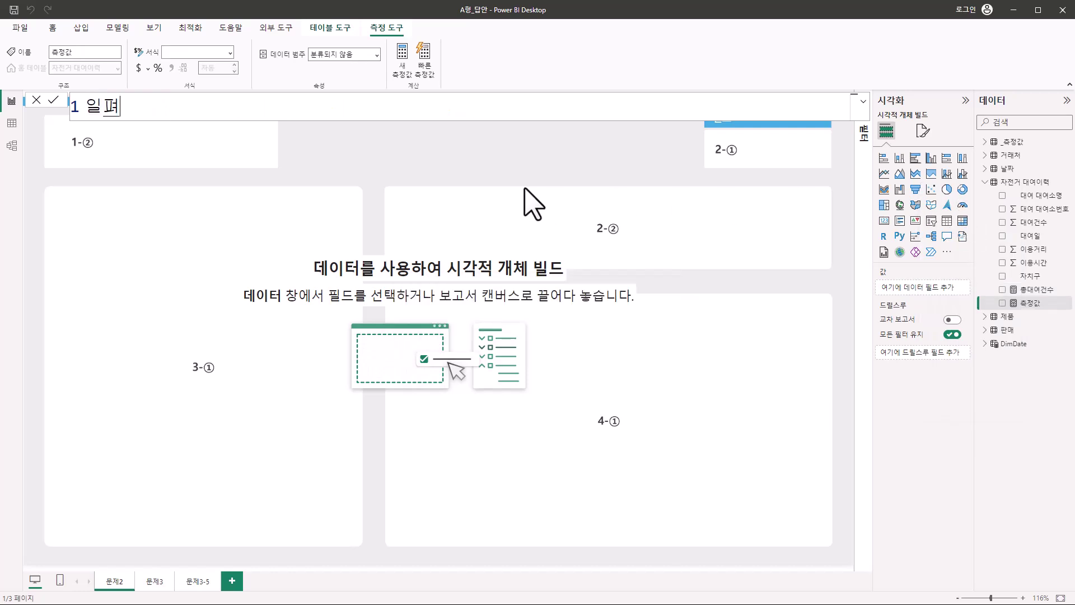
key("BackSpace")
key("BackSpace")
type("균 대여건수 =")
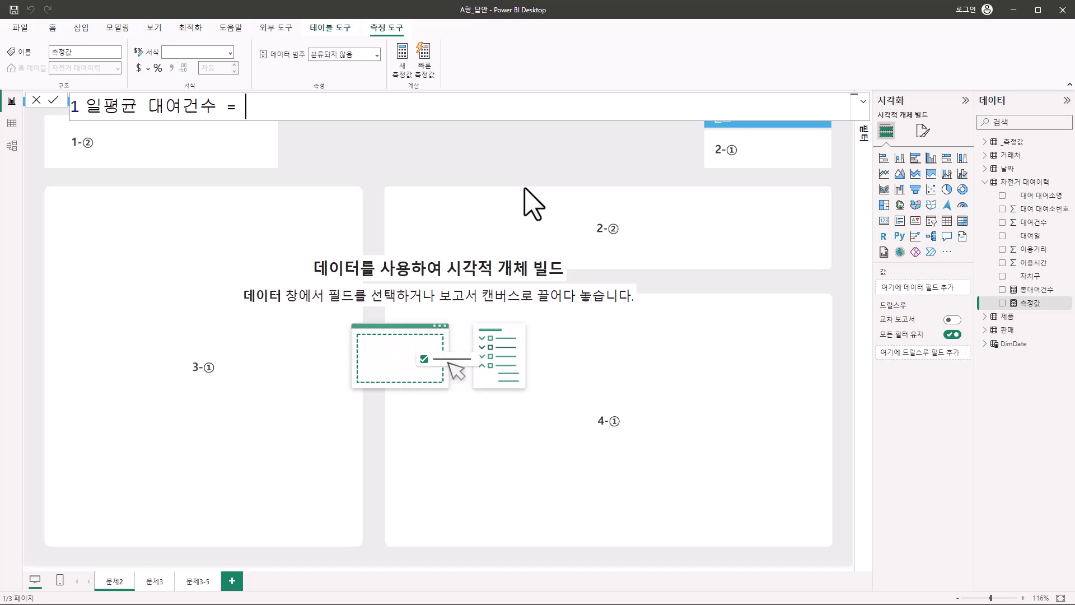
Start the 일평균 대여건수 formula with the [총대여건수] measure followed by the division operator.
type("[")
key("Down")
key("Down")
key("Down")
key("Down")
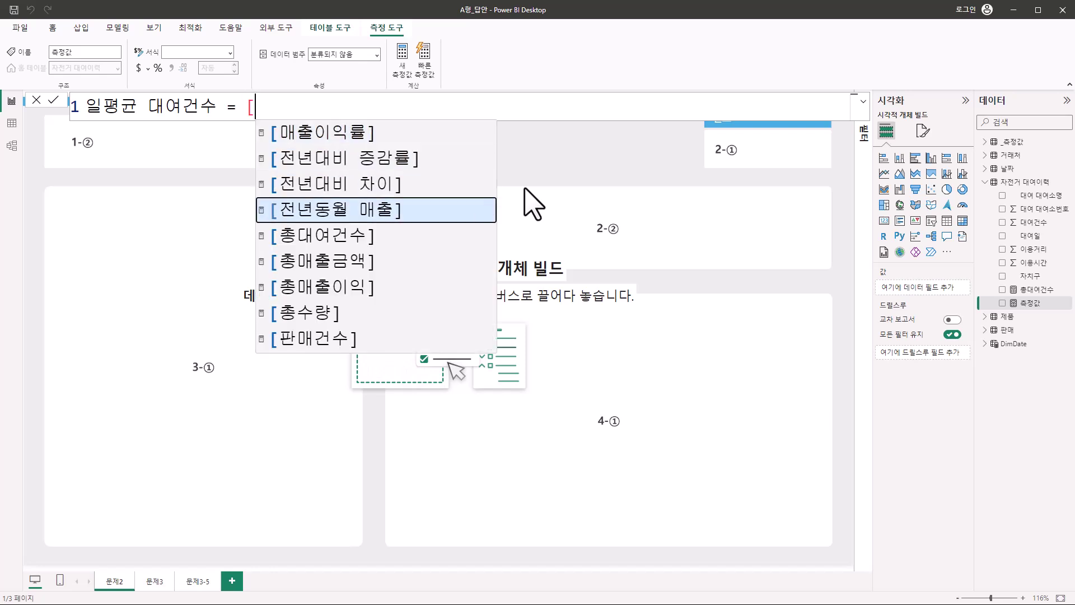
key("Tab")
type("/")
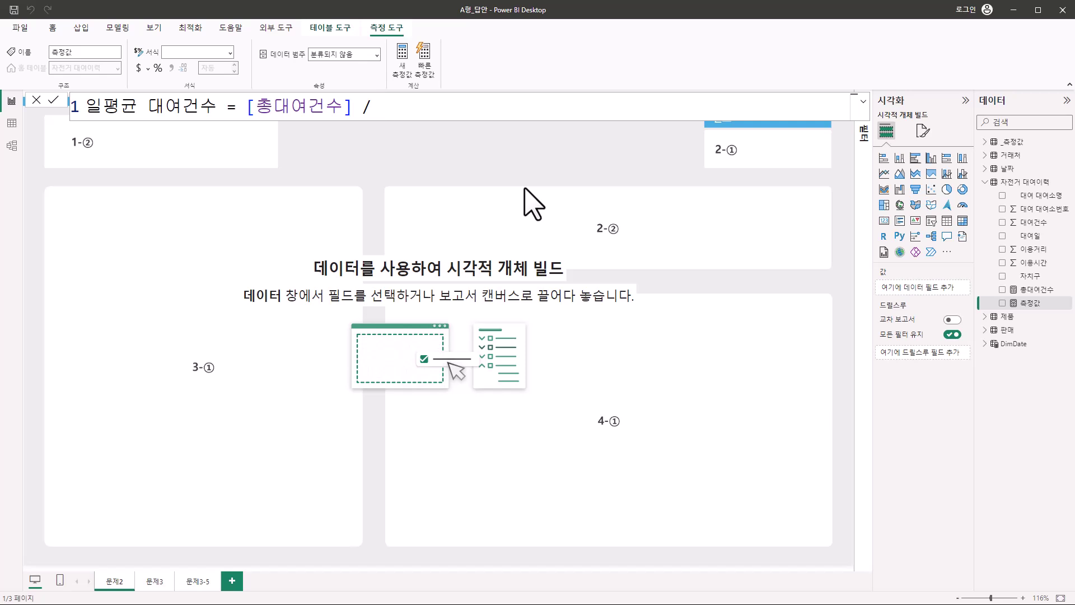
Complete the 일평균 대여건수 formula with COUNTROWS('DimDate') as the divisor and commit it.
type("CO")
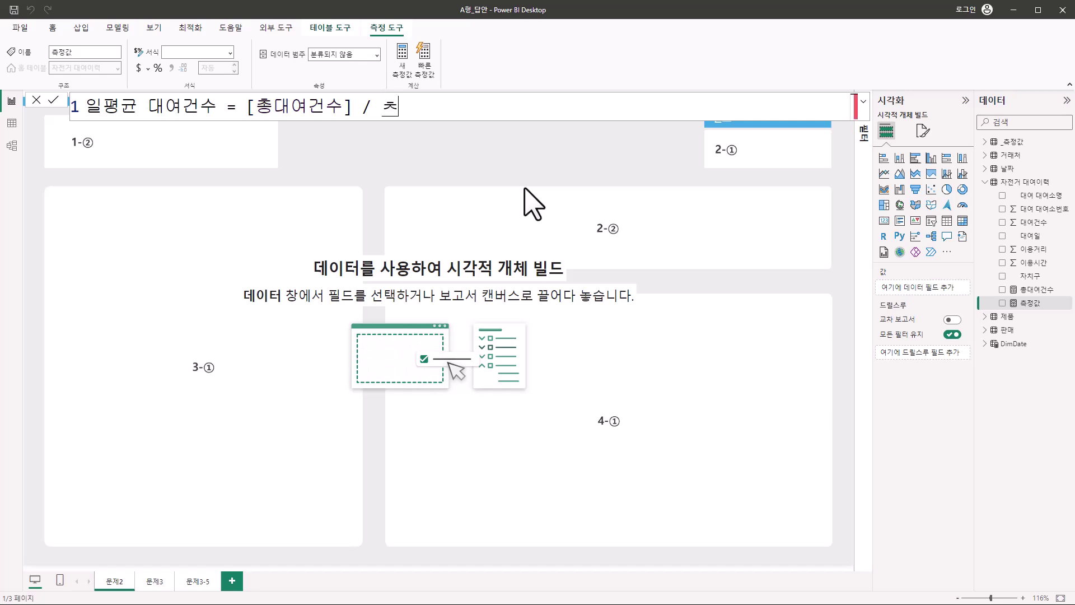
type("UNT")
key("Down")
key("Down")
key("Down")
key("Down")
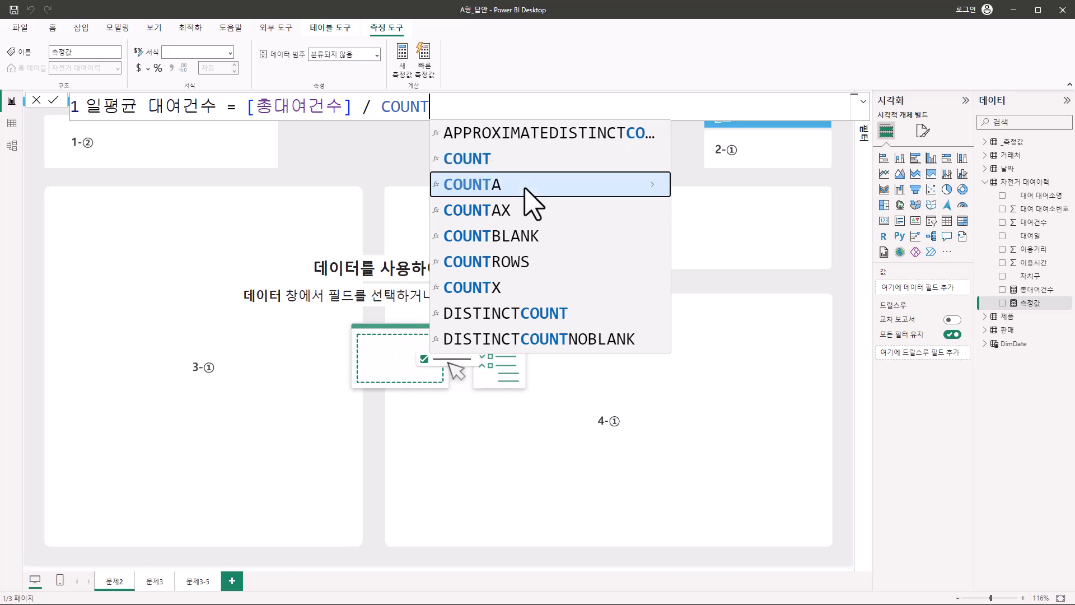
key("Tab")
type("'")
key("Down")
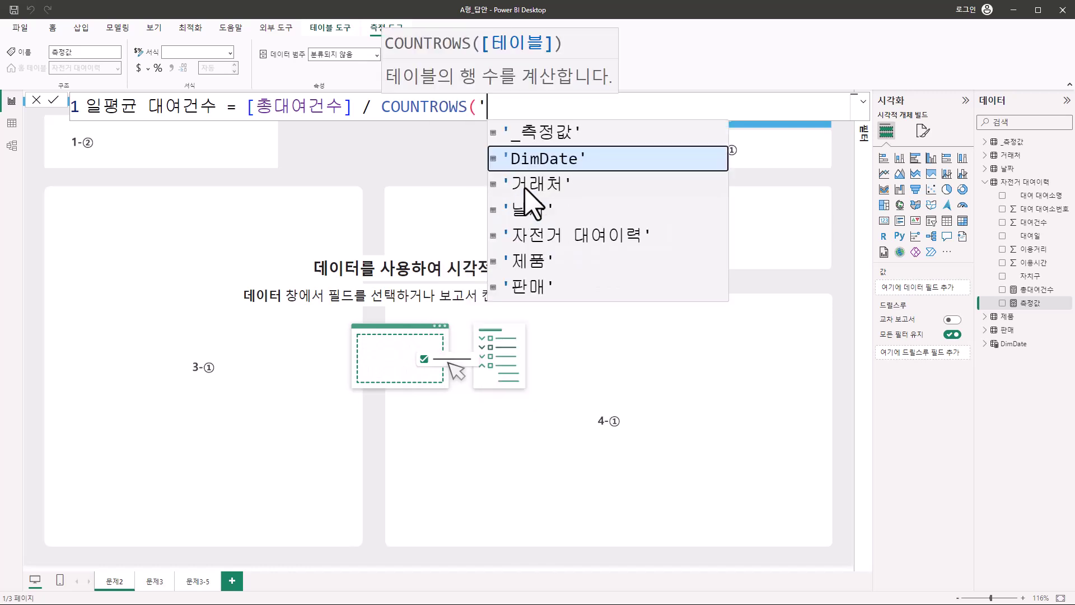
key("Tab")
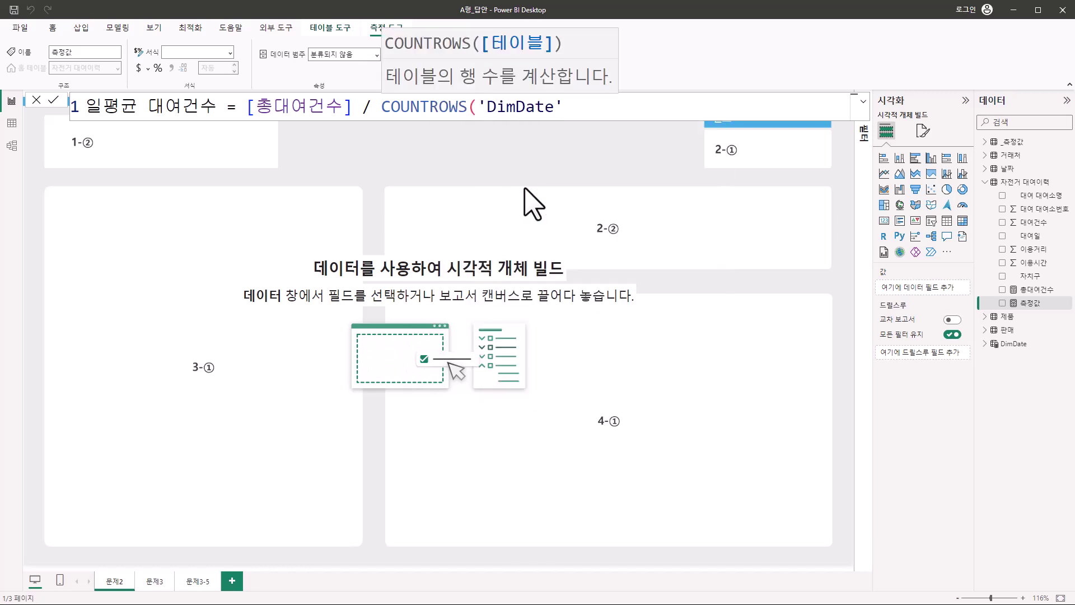
type(")")
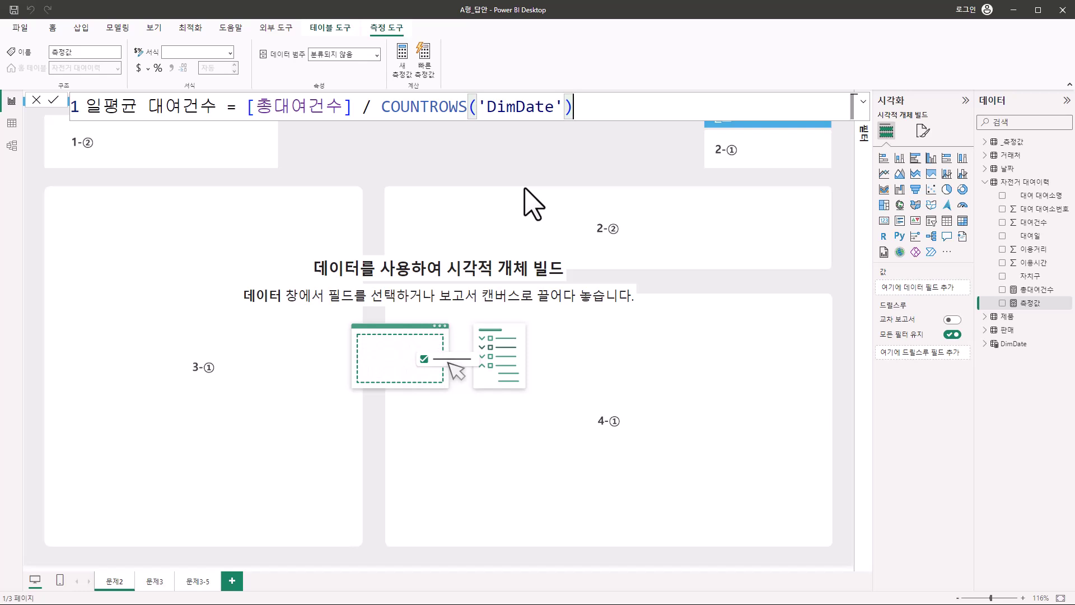
key("Return")
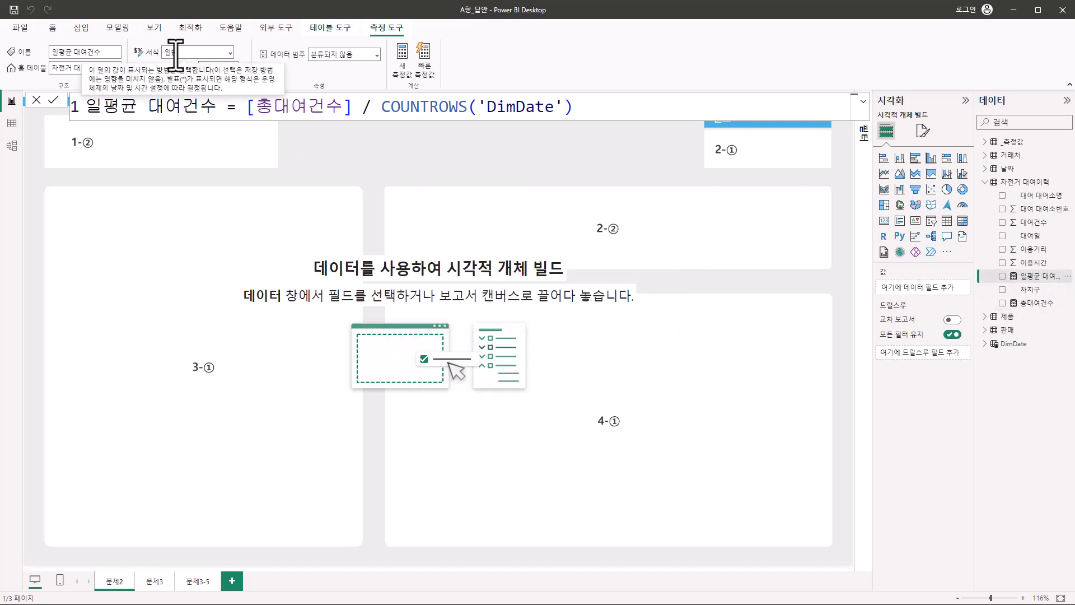
Set the 일평균 대여건수 measure's format to 정수 with a thousands separator.
left_click(229, 53)
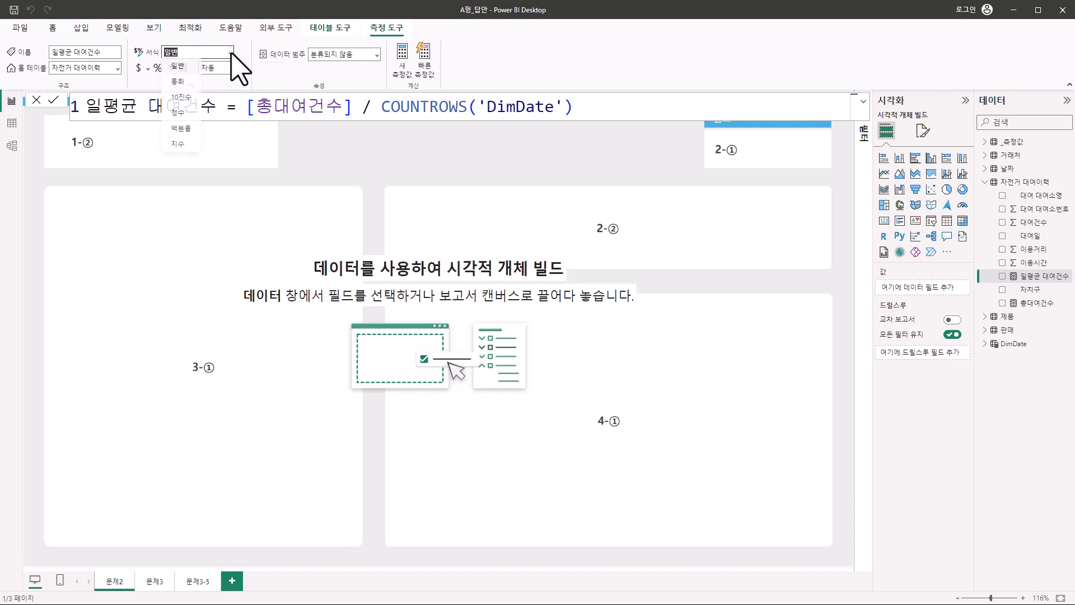
left_click(177, 114)
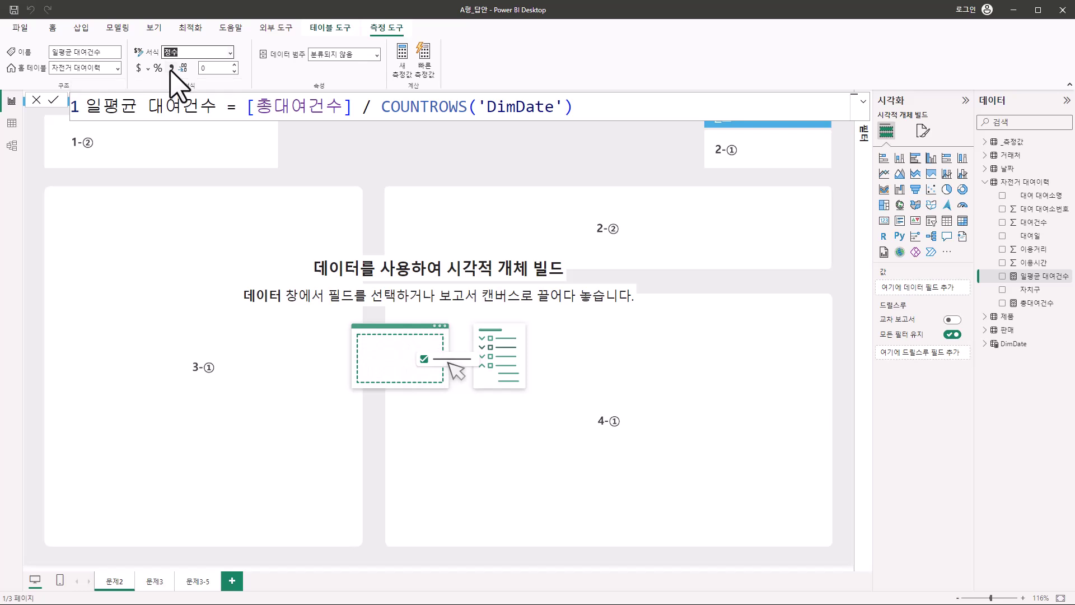
left_click(172, 68)
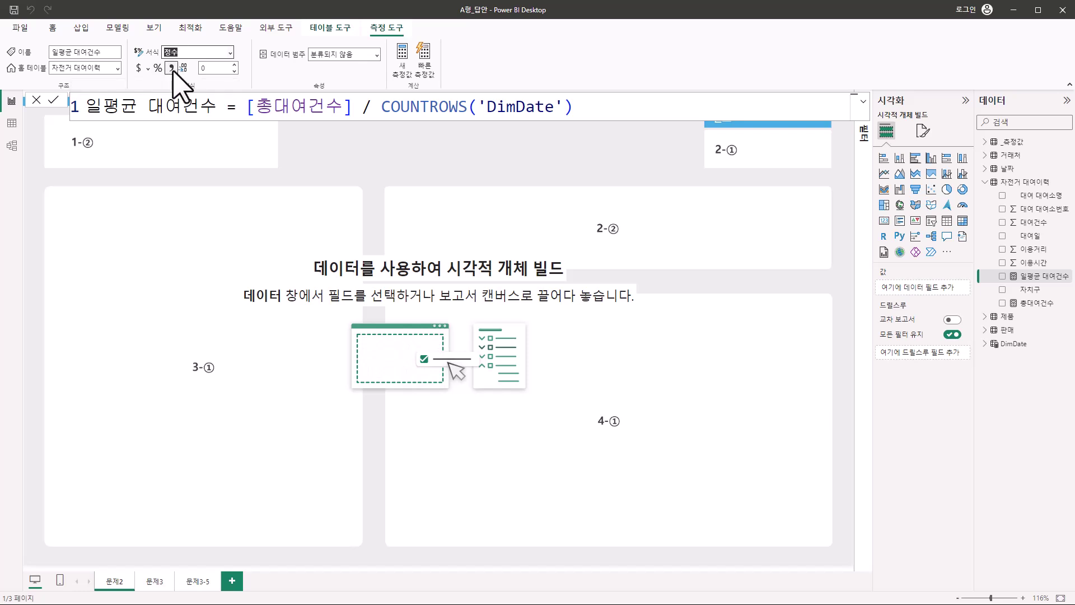